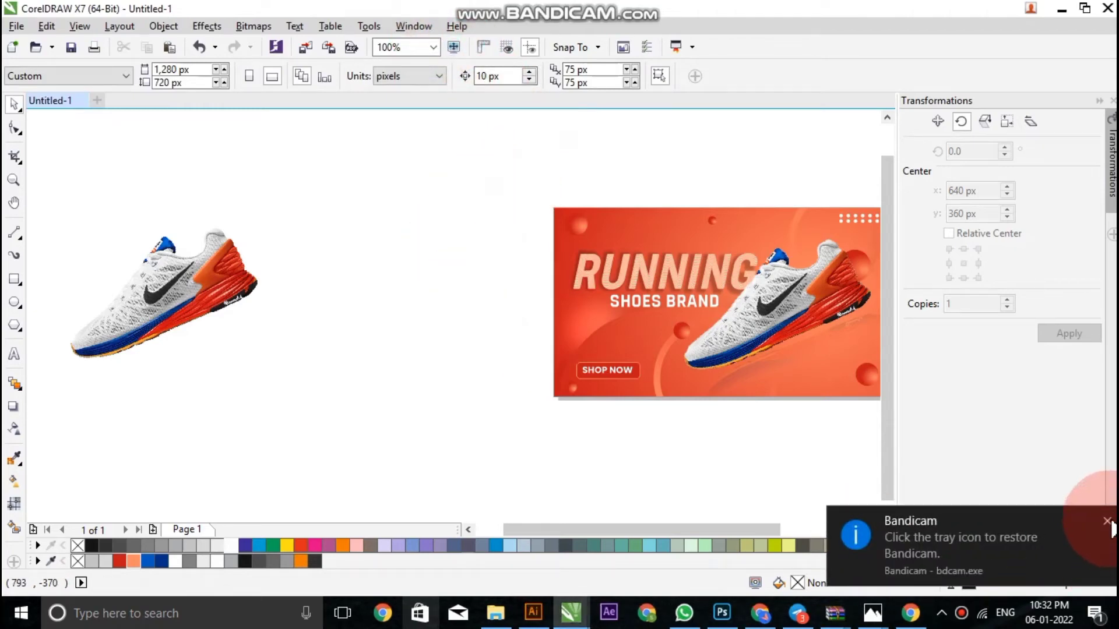
- Zoom and pan around to review the finished running-shoes banner
scroll(682, 431, "down", 3)
scroll(652, 475, "up", 1)
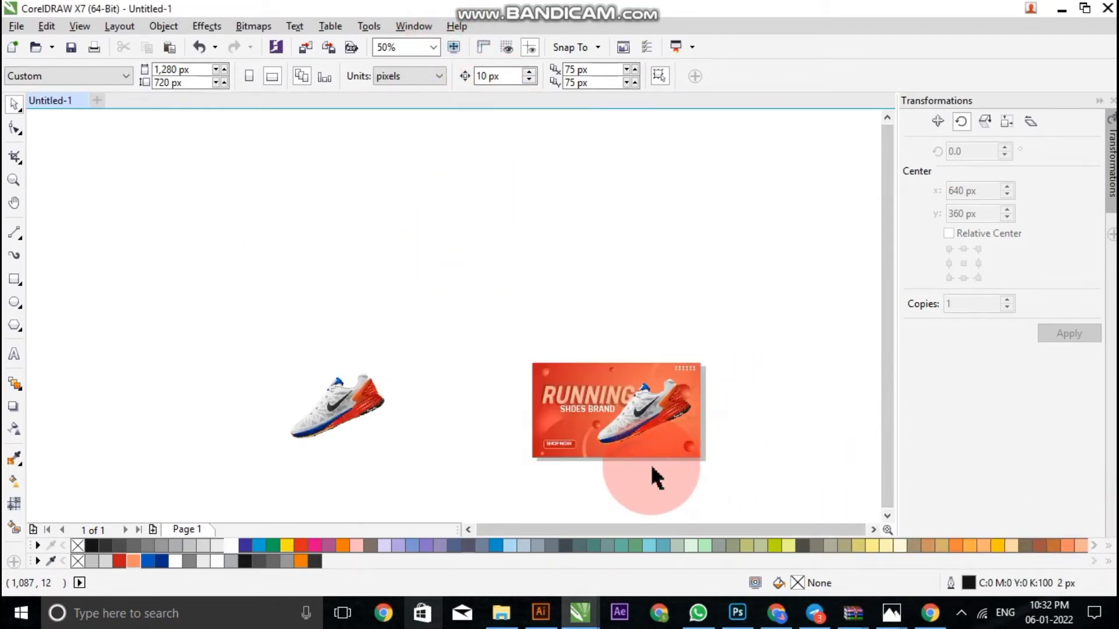
scroll(653, 474, "up", 1)
scroll(652, 475, "up", 1)
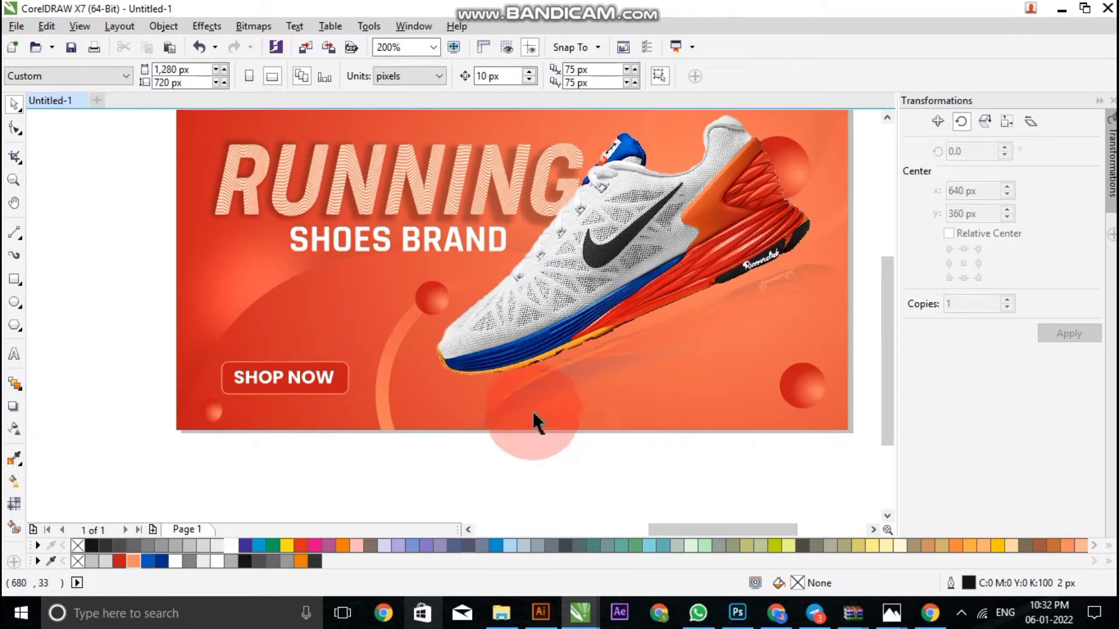
scroll(532, 410, "down", 1)
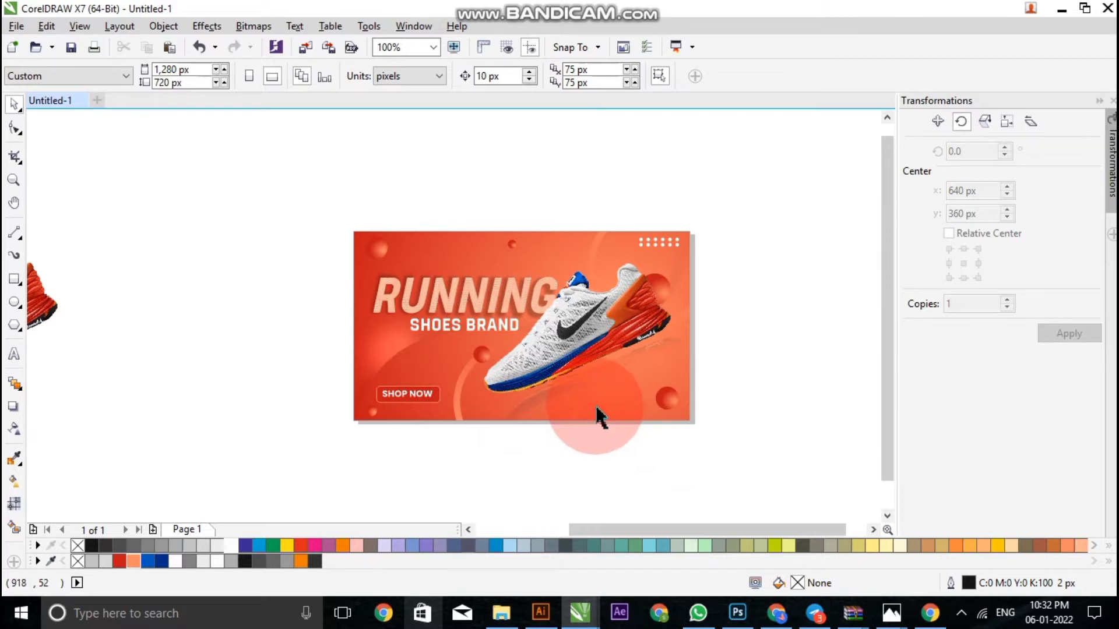
left_click_drag(596, 405, 621, 337)
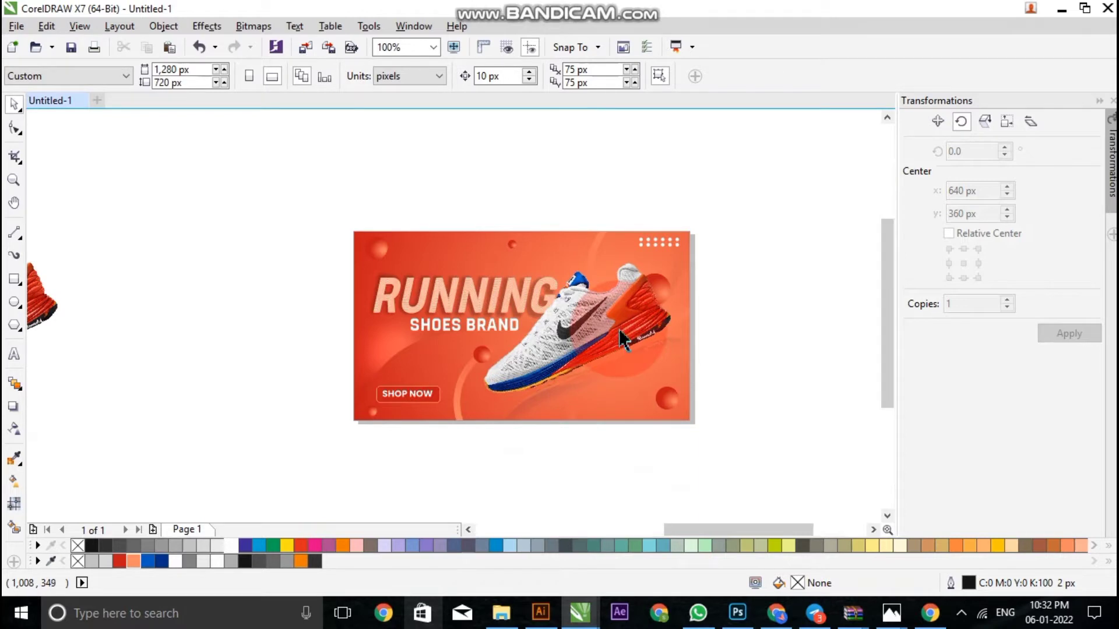
scroll(621, 338, "up", 2)
scroll(499, 362, "down", 2)
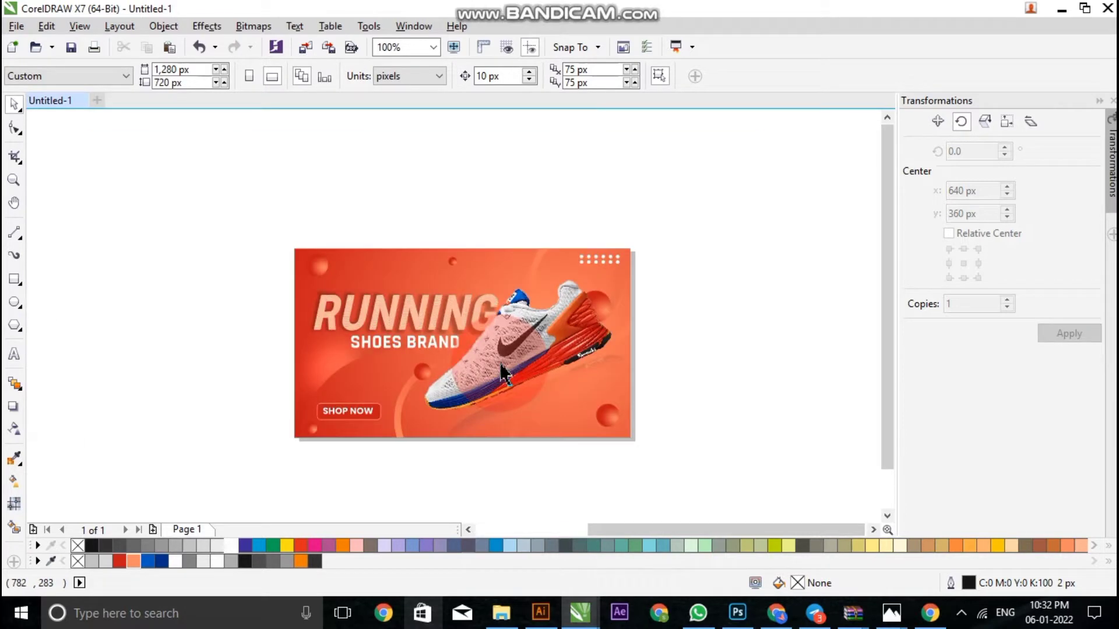
scroll(524, 369, "down", 2)
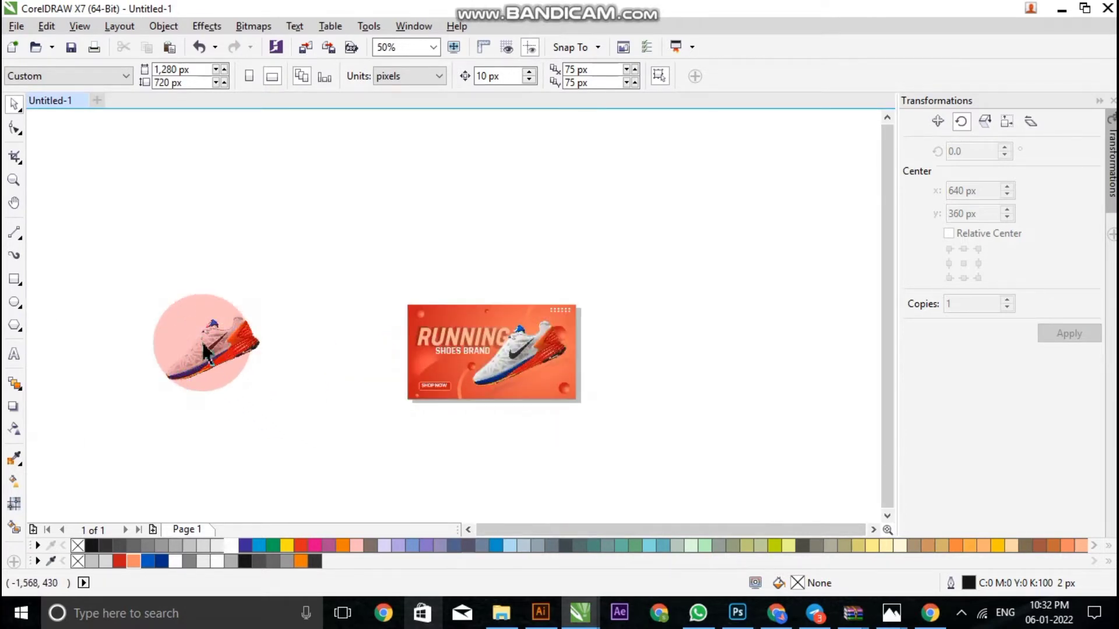
scroll(201, 350, "up", 2)
- Shift the loose sneaker image on the pasteboard slightly left and down
left_click(231, 356)
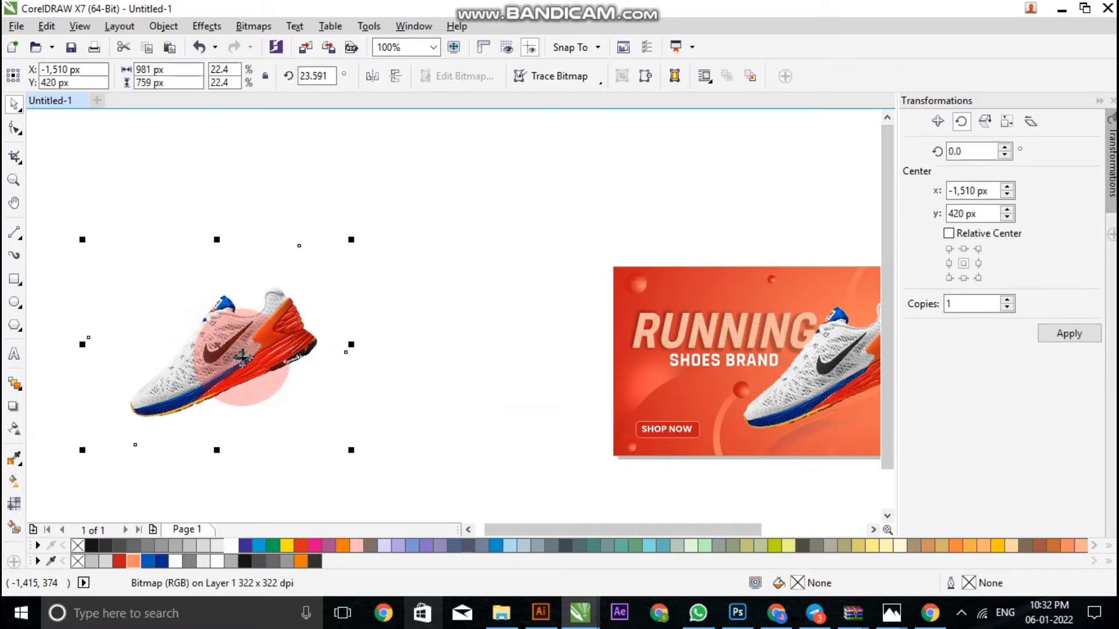
left_click_drag(312, 346, 274, 367)
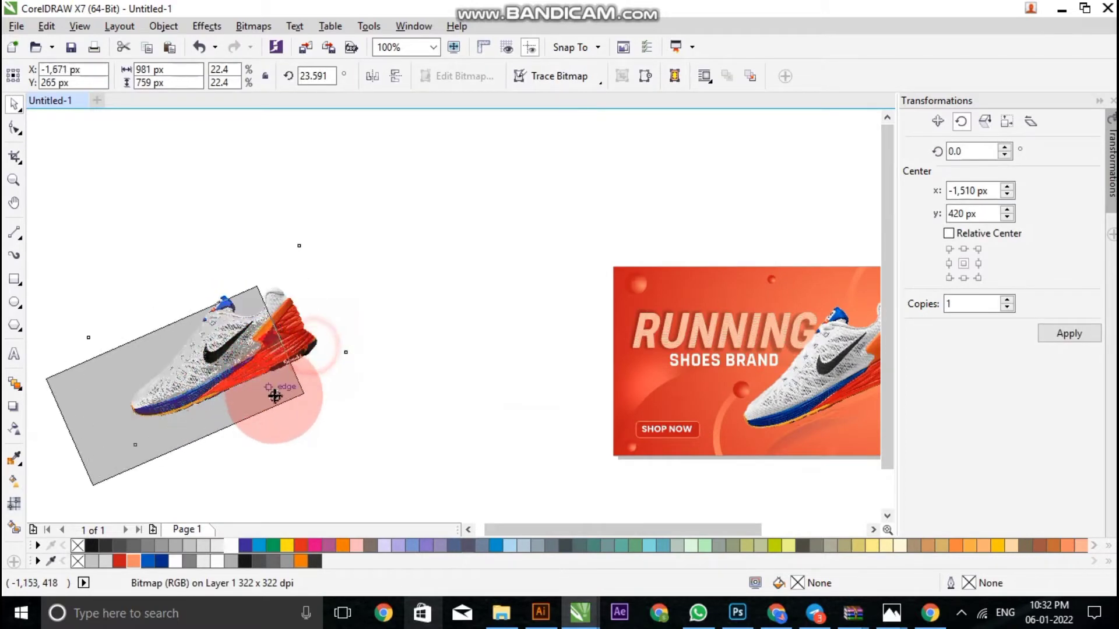
scroll(256, 357, "down", 2)
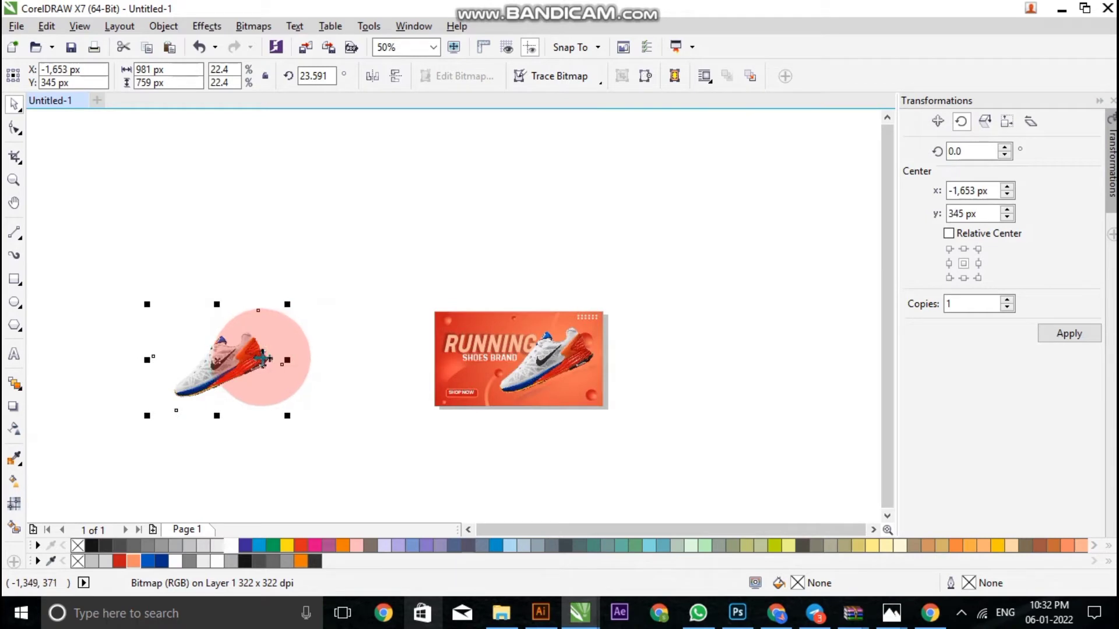
scroll(604, 370, "up", 2)
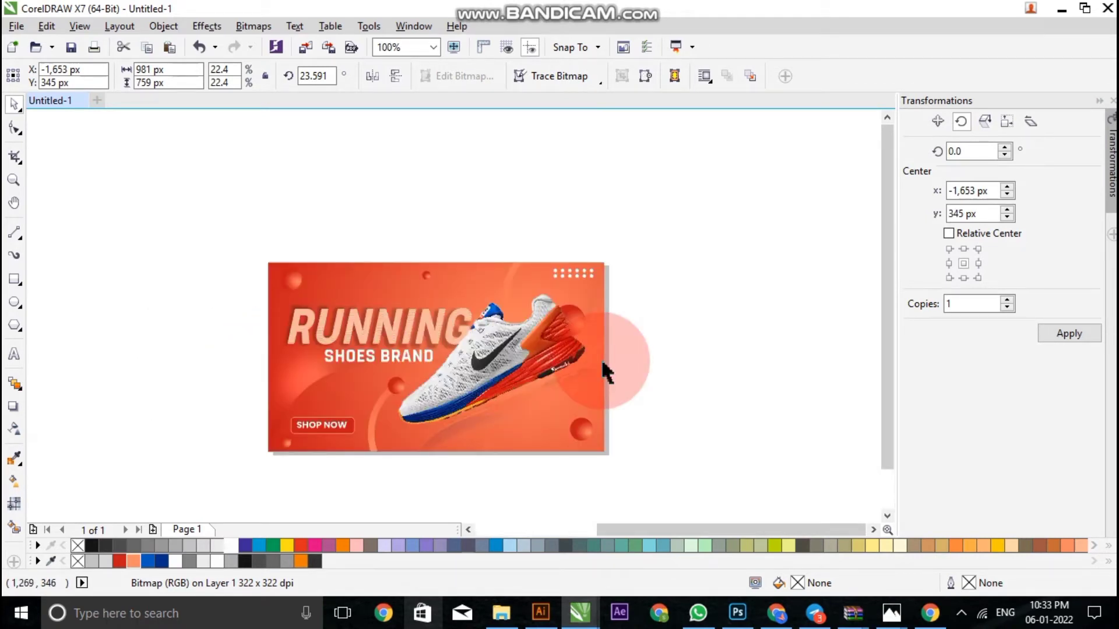
- Add a second blank page, Page 2, to the document
left_click(152, 530)
scroll(379, 373, "down", 1)
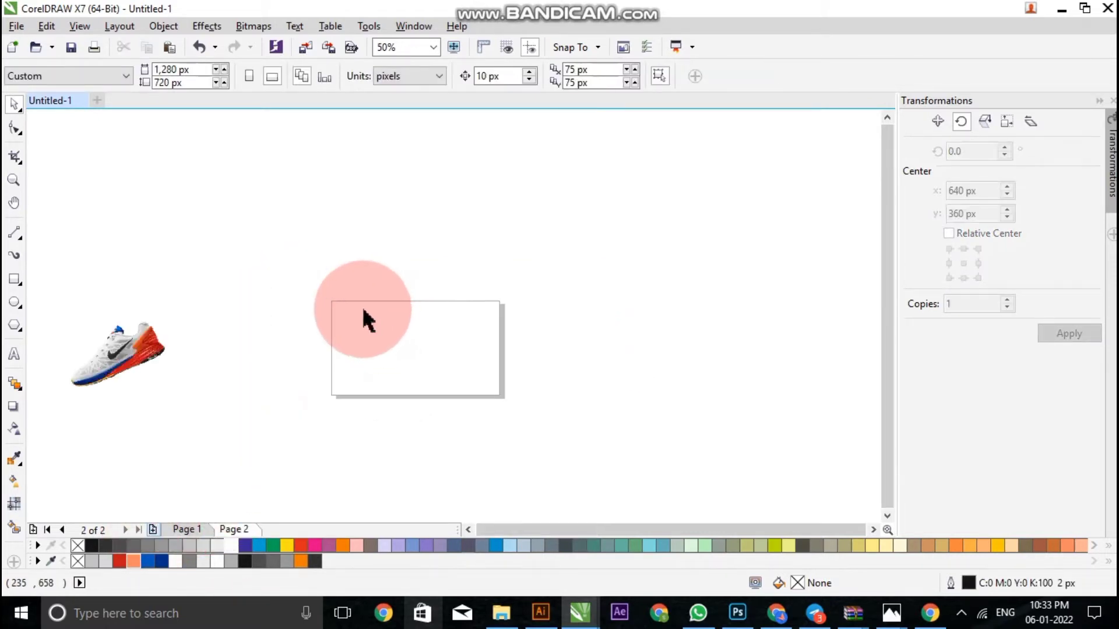
scroll(361, 307, "up", 1)
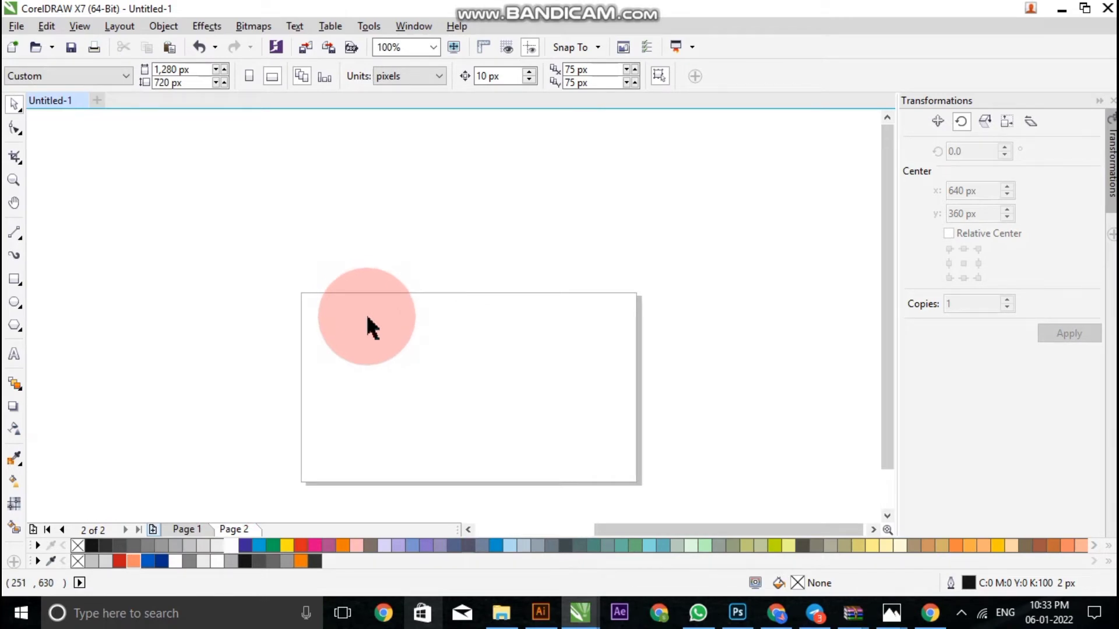
scroll(525, 374, "down", 1)
scroll(521, 367, "down", 1)
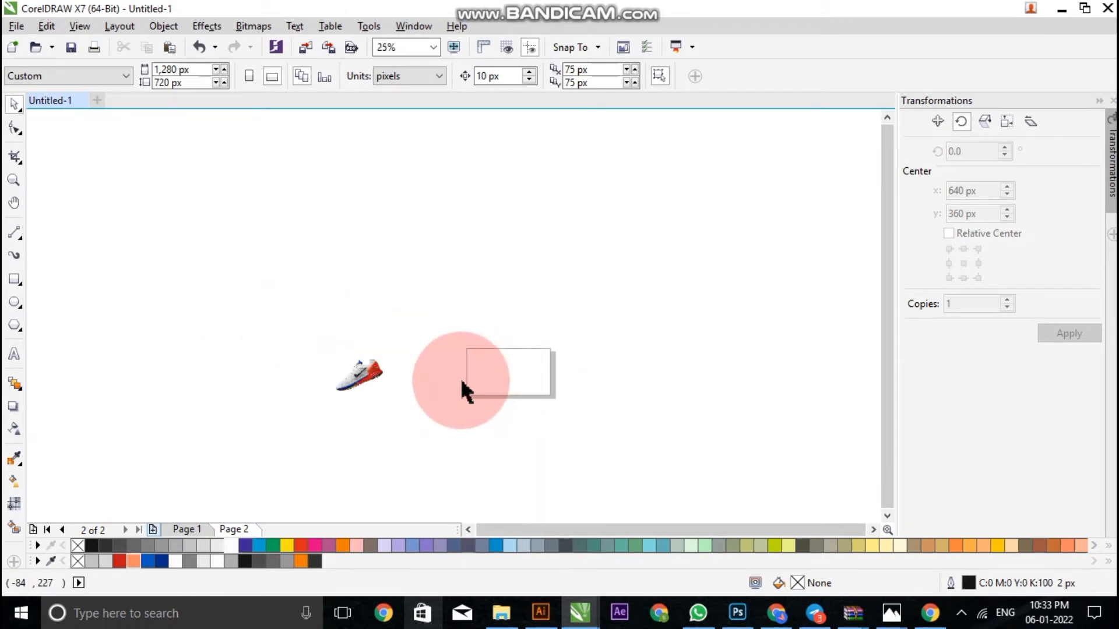
scroll(460, 377, "up", 1)
- Move the sneaker image onto Page 2's right half, fine-tune its position, and deselect it
left_click(272, 376)
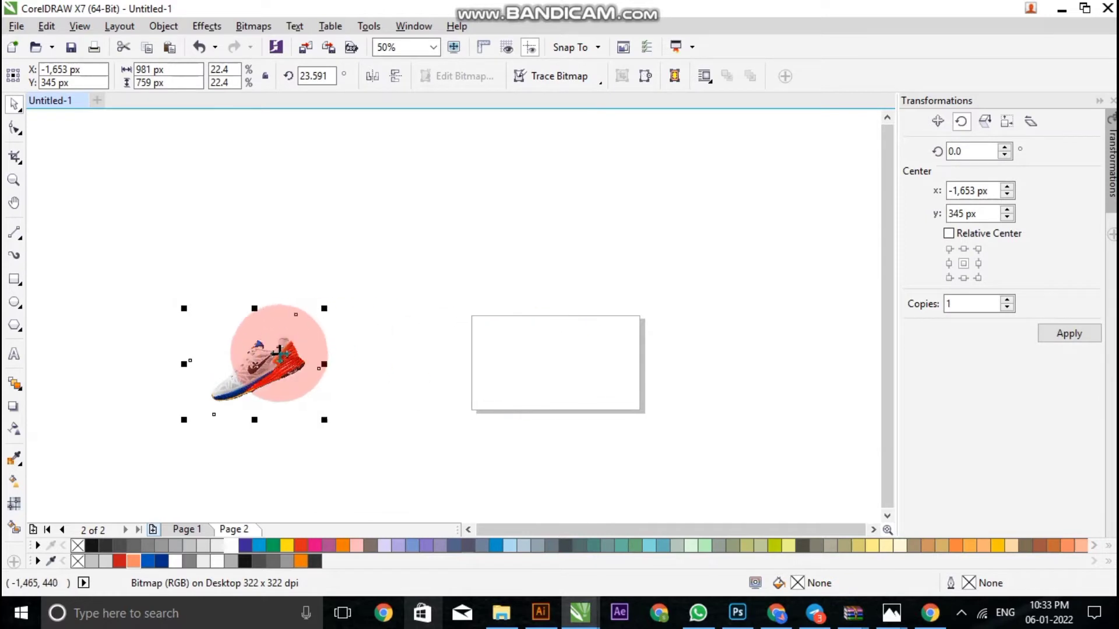
left_click_drag(279, 353, 609, 351)
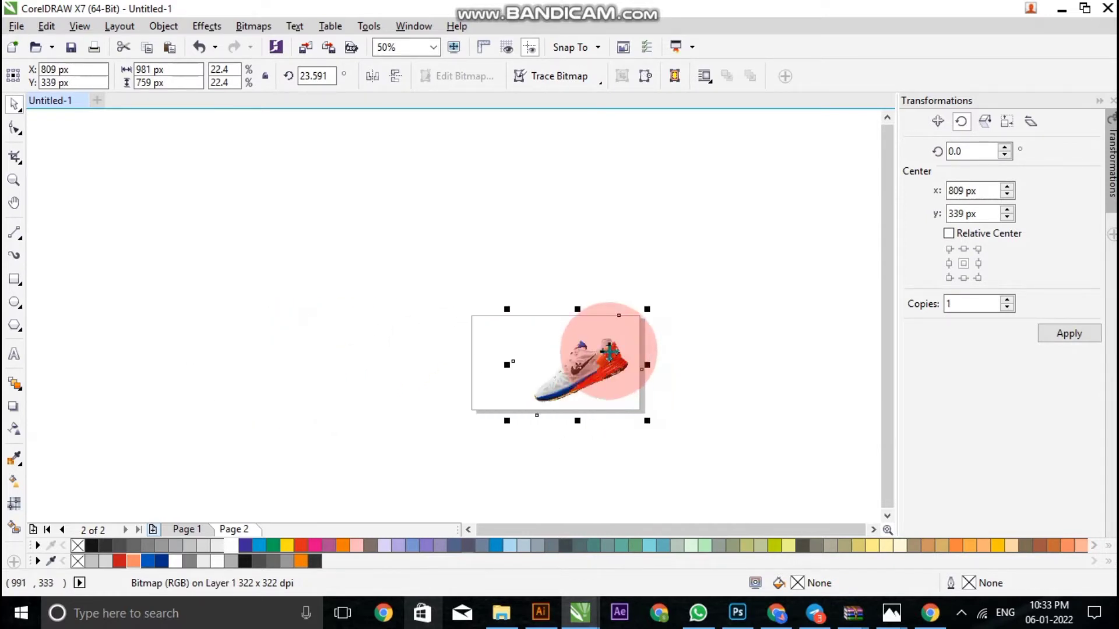
scroll(609, 352, "up", 1)
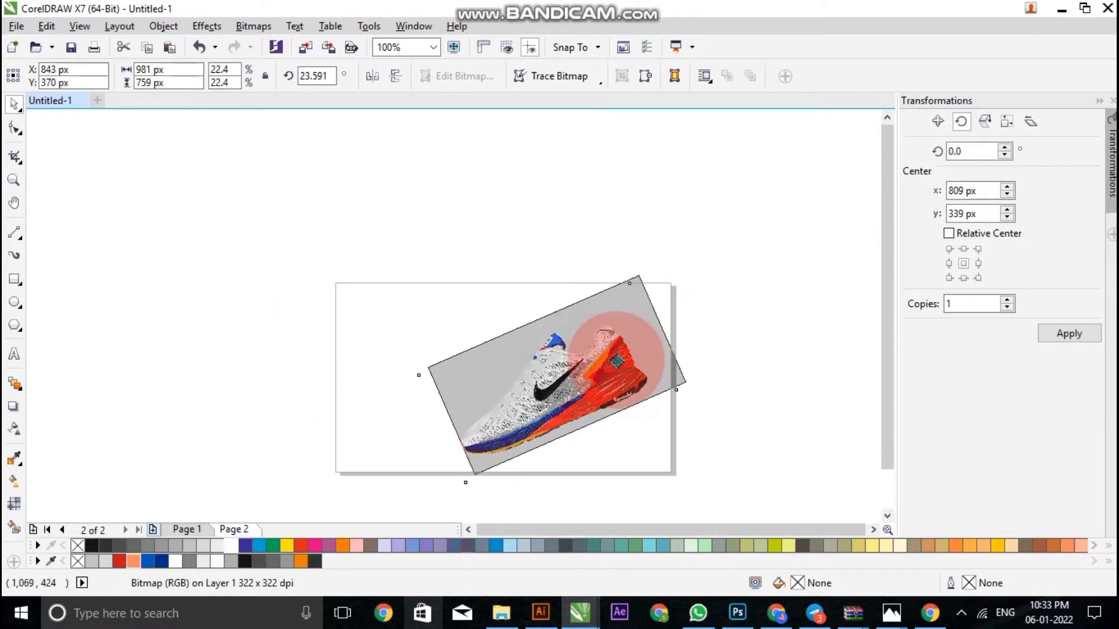
left_click_drag(613, 360, 600, 357)
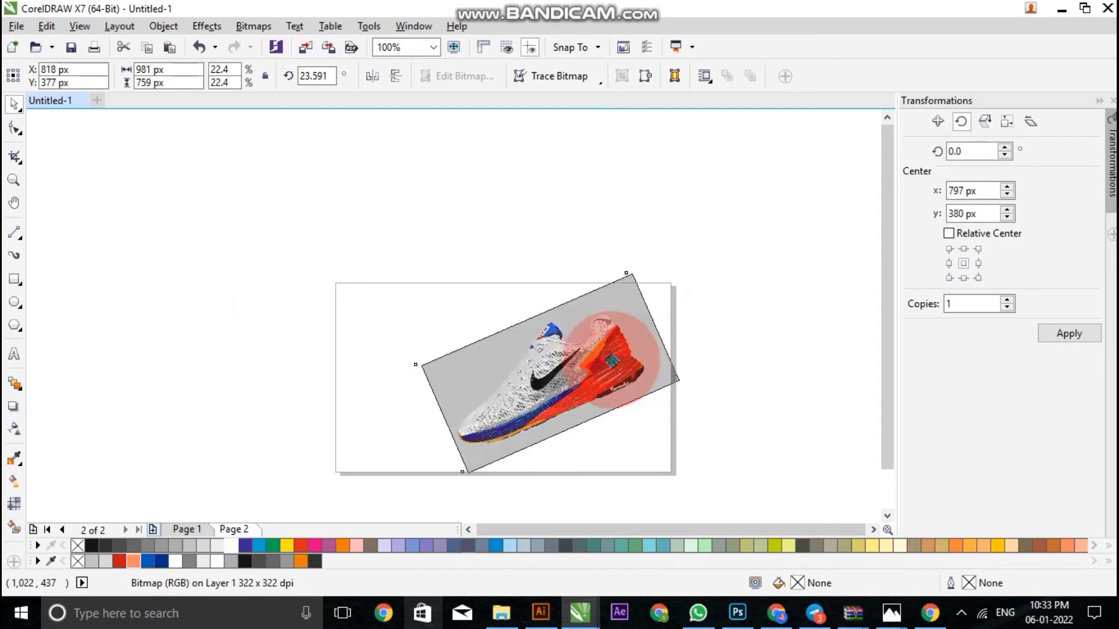
left_click(734, 358)
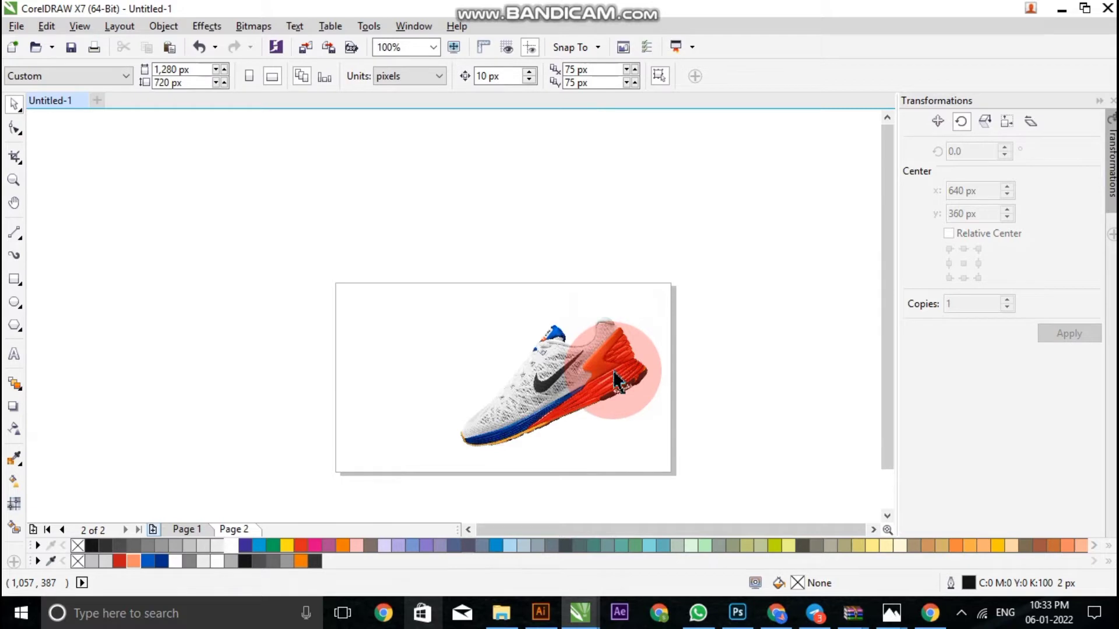
left_click(616, 385)
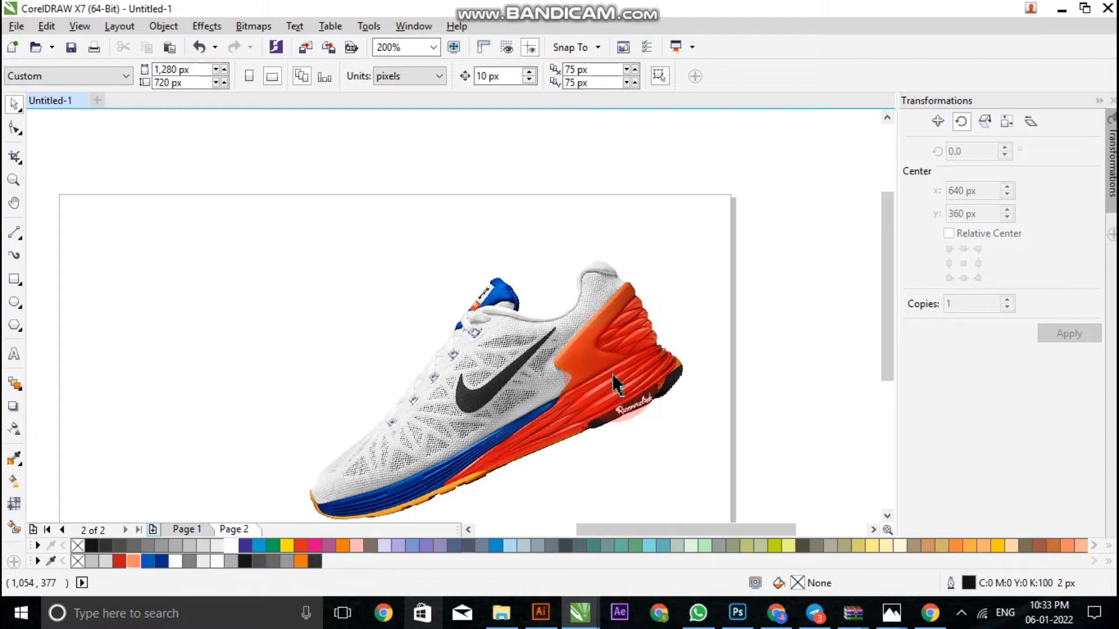
left_click(349, 377)
right_click(951, 548)
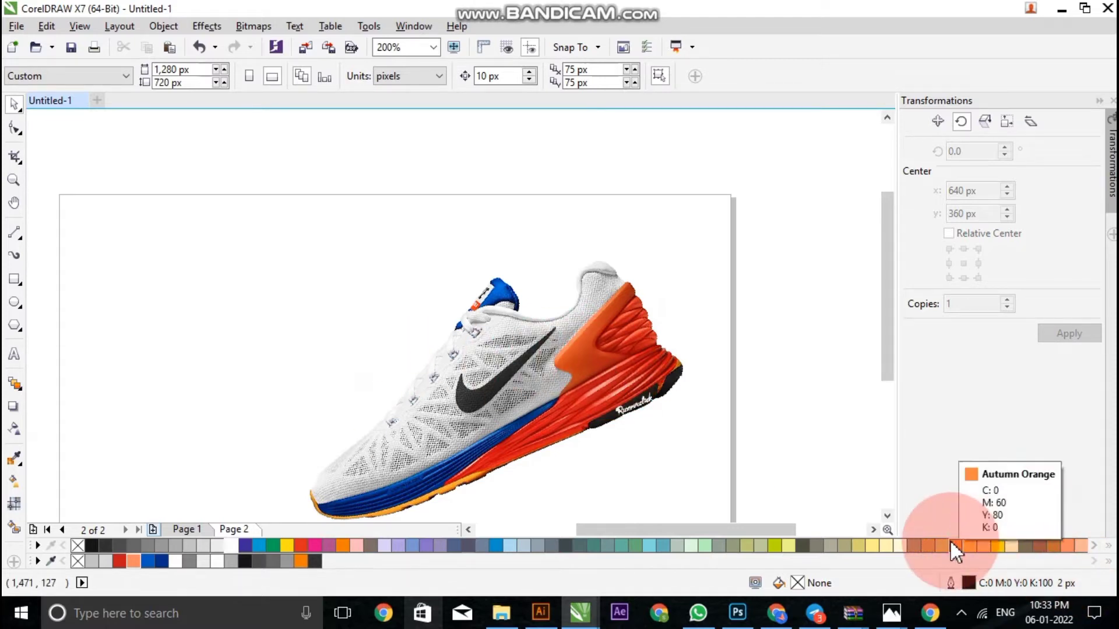
left_click_drag(952, 541, 708, 512)
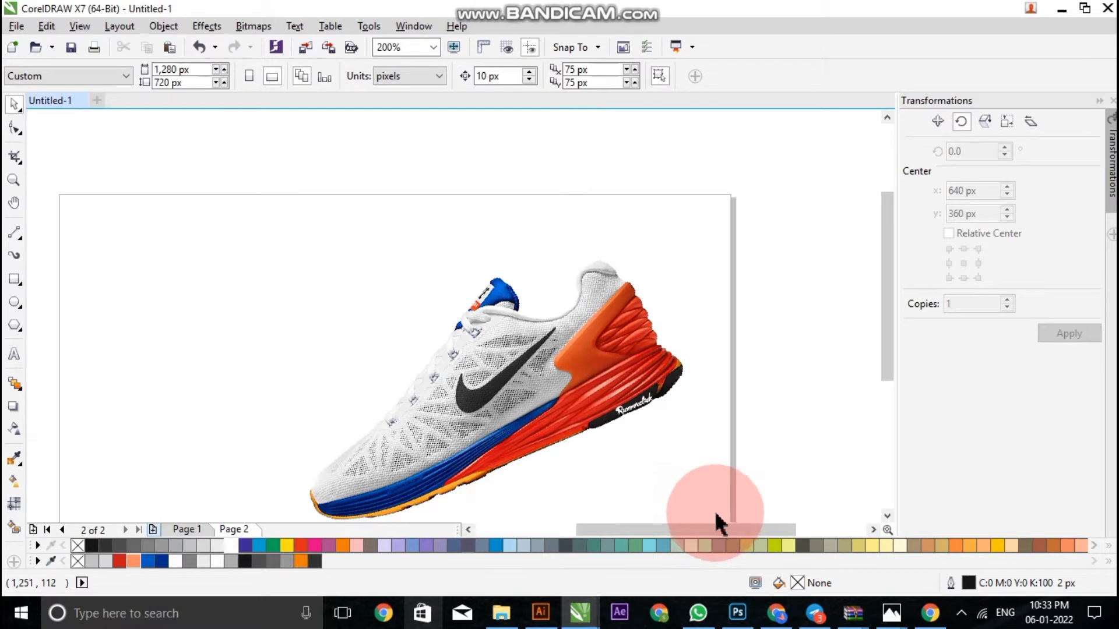
left_click_drag(715, 512, 716, 516)
mouse_move(716, 513)
left_mouse_down()
mouse_move(738, 456)
mouse_move(676, 397)
left_mouse_up()
scroll(732, 443, "down", 1)
scroll(636, 426, "up", 1)
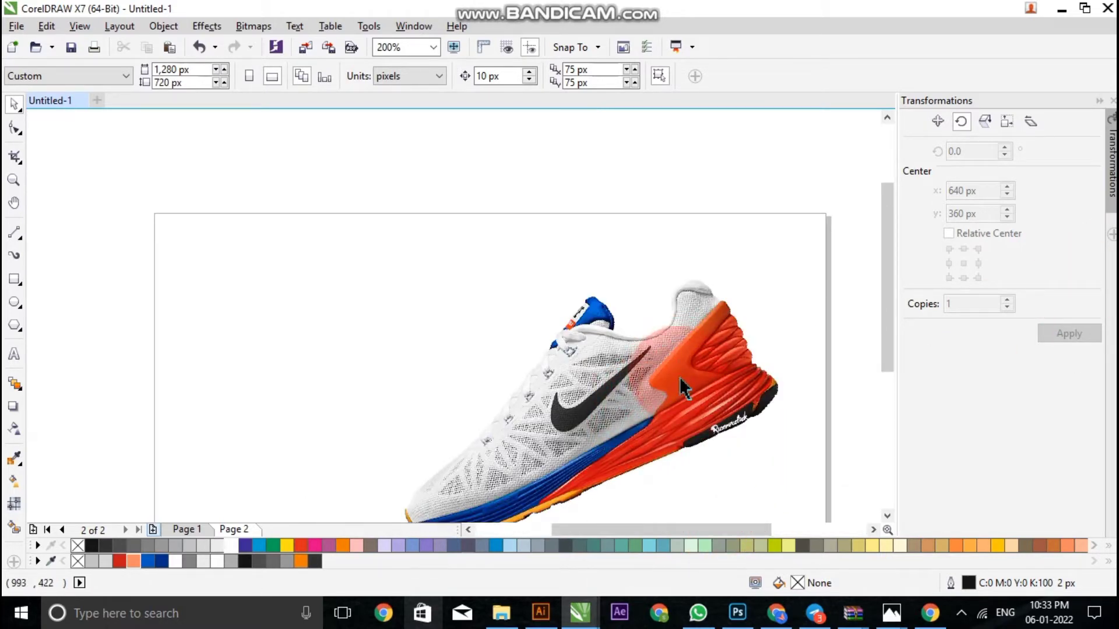
mouse_move(674, 394)
left_mouse_down()
mouse_move(701, 407)
mouse_move(695, 358)
left_mouse_up()
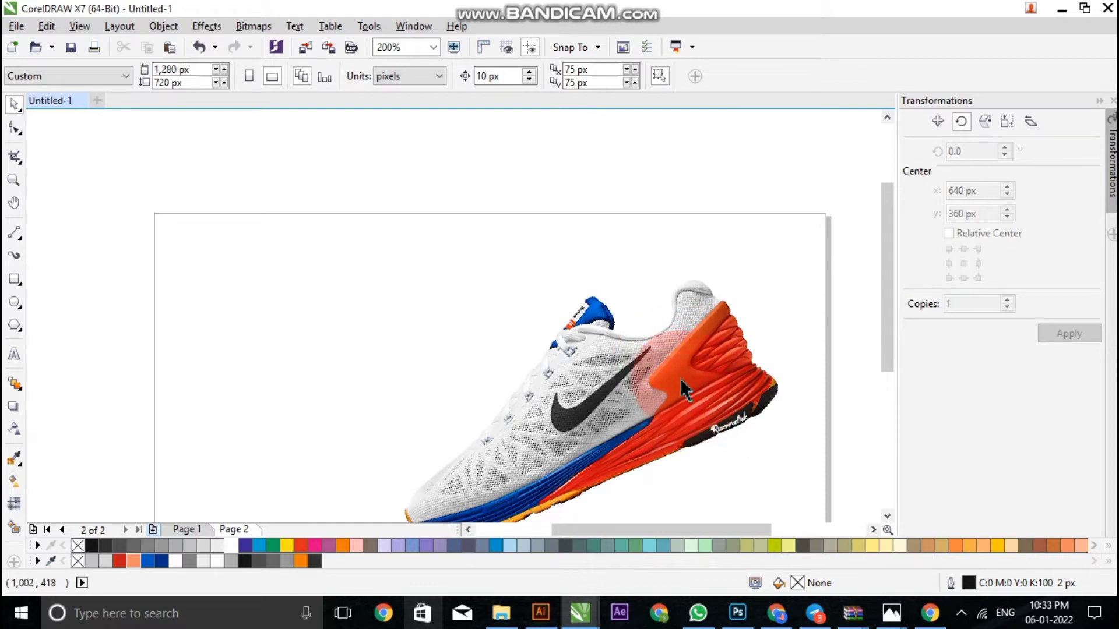
scroll(530, 340, "down", 1)
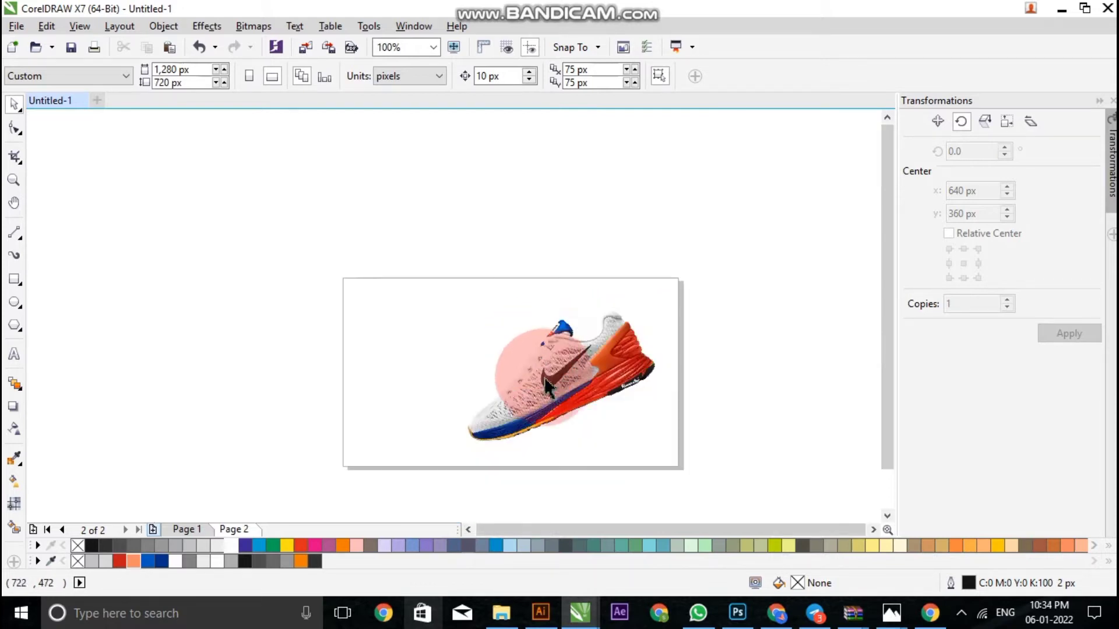
scroll(545, 377, "up", 1)
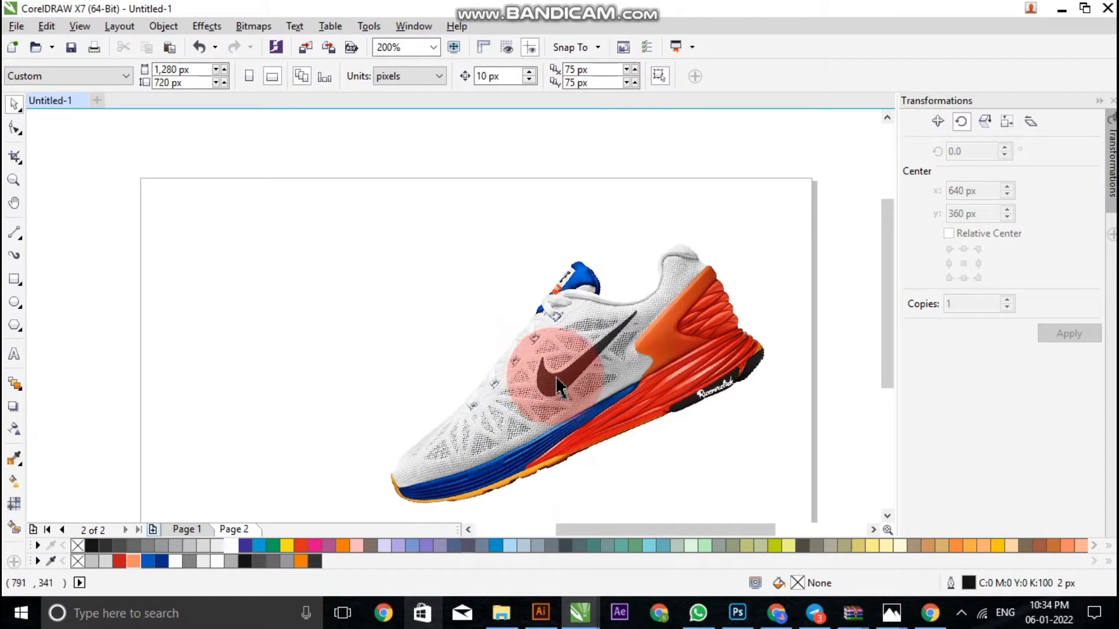
scroll(560, 377, "down", 1)
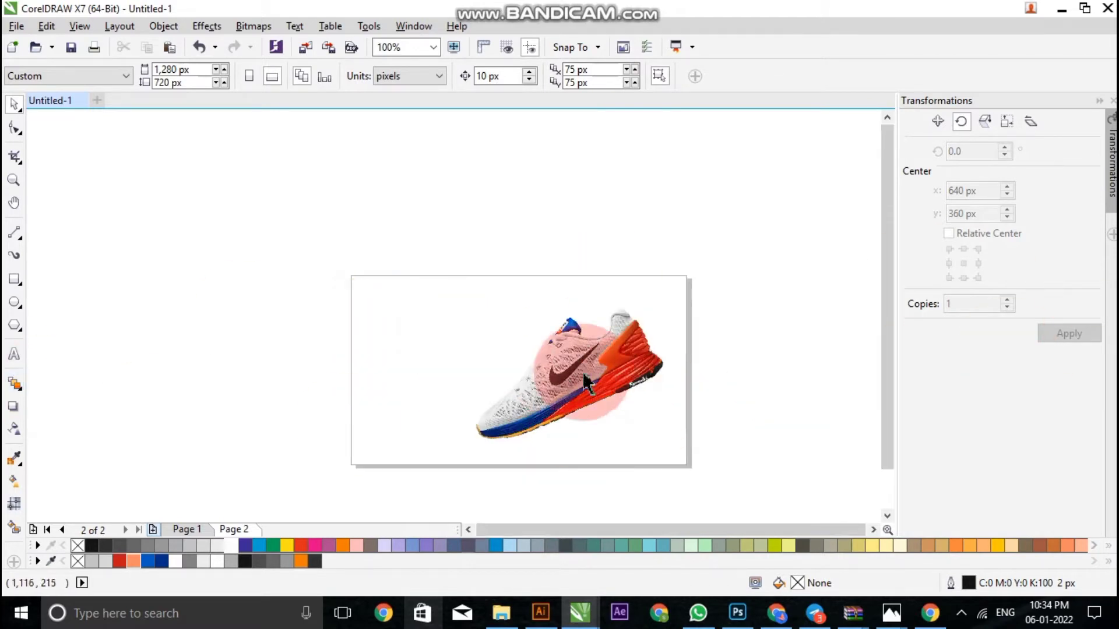
- Create a page-sized rectangle on Page 2, remove its outline, and reselect it for filling
double_click(14, 280)
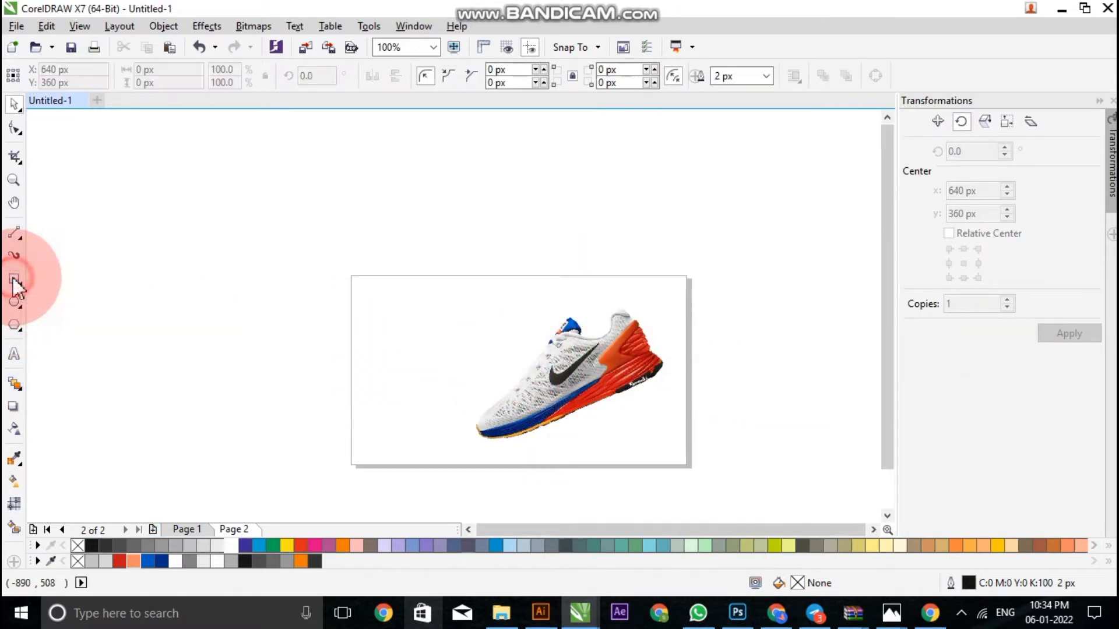
left_click(12, 106)
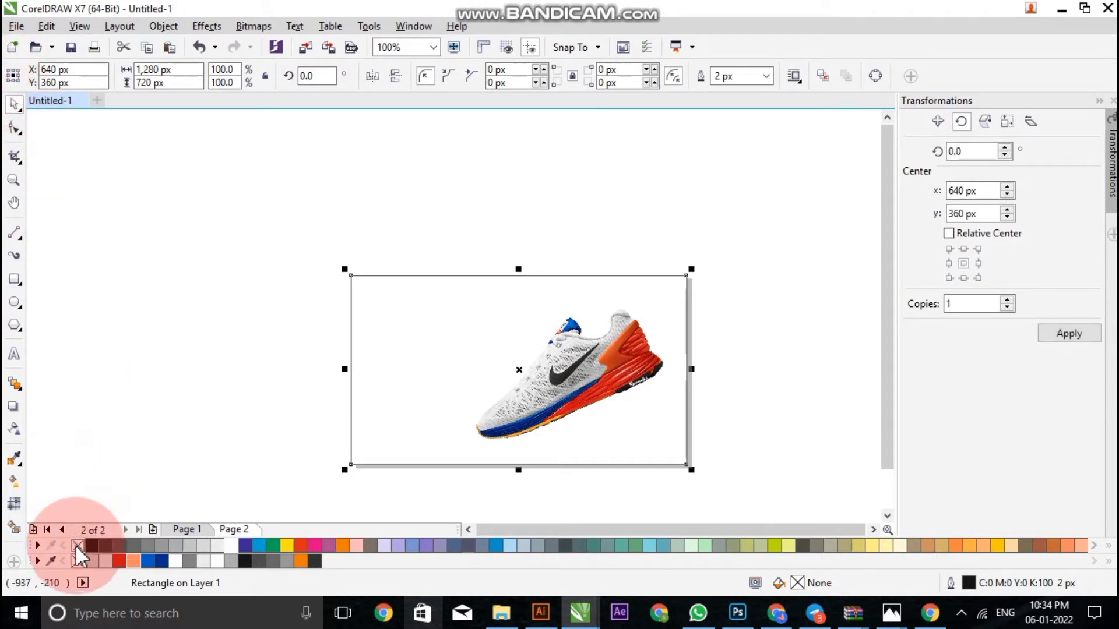
left_click(163, 430)
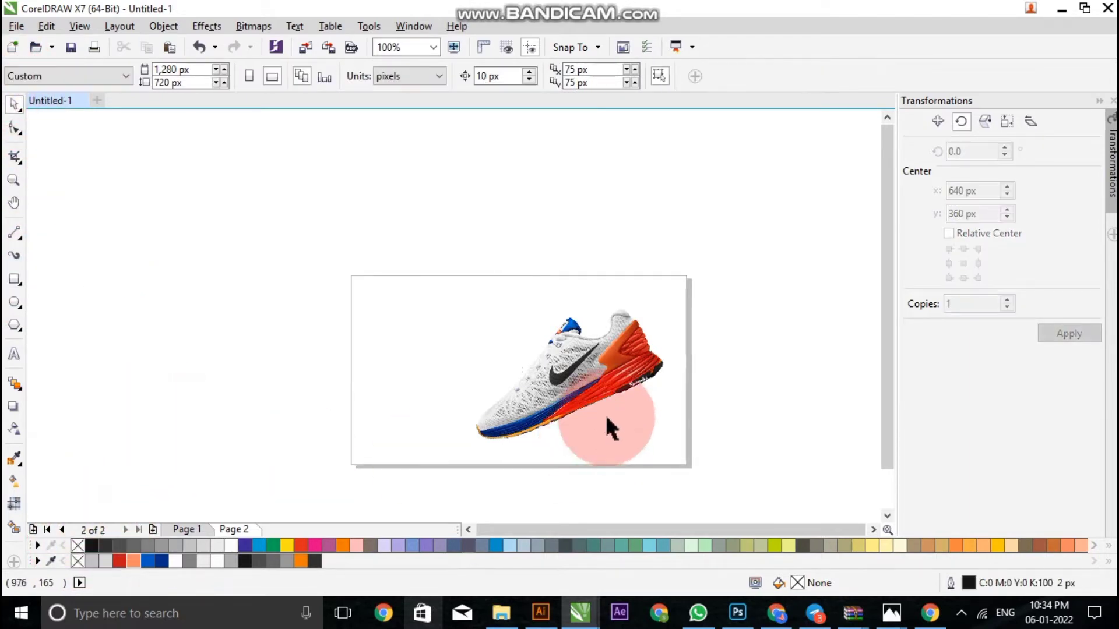
left_click(400, 365)
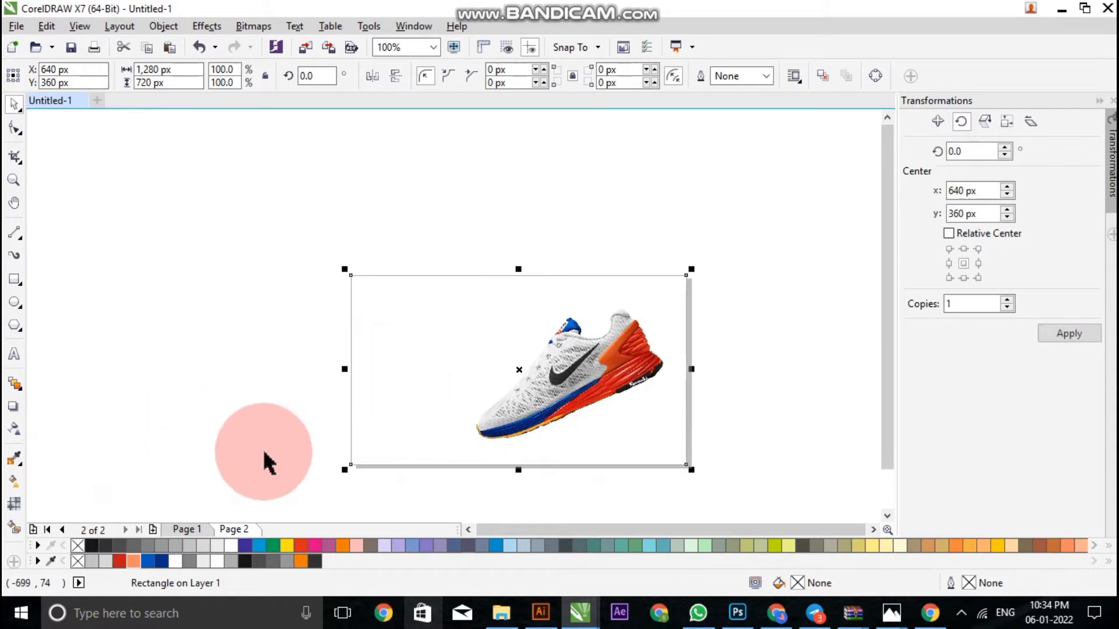
left_click(13, 484)
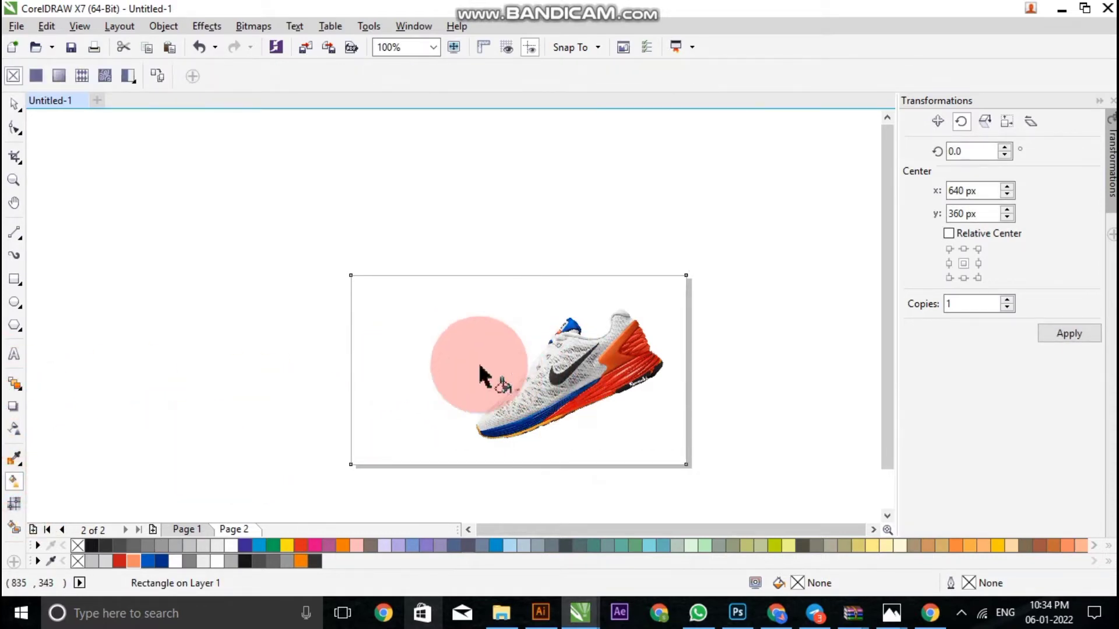
- Fill the background rectangle with a linear gradient, red at left to orange at right
left_click_drag(350, 369, 683, 369)
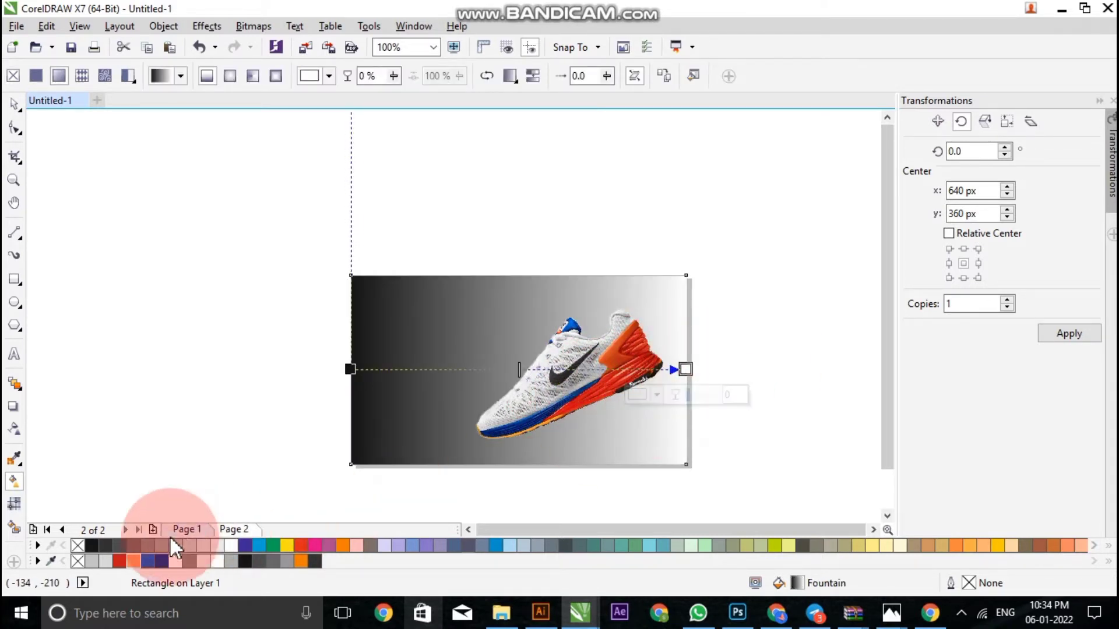
left_click(134, 561)
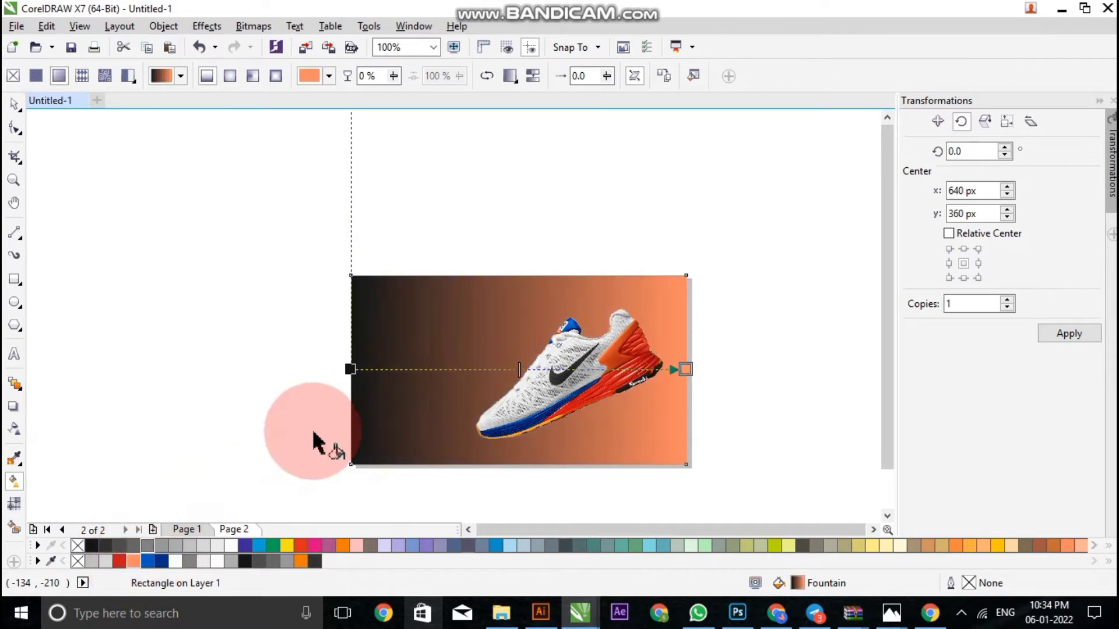
left_click(349, 369)
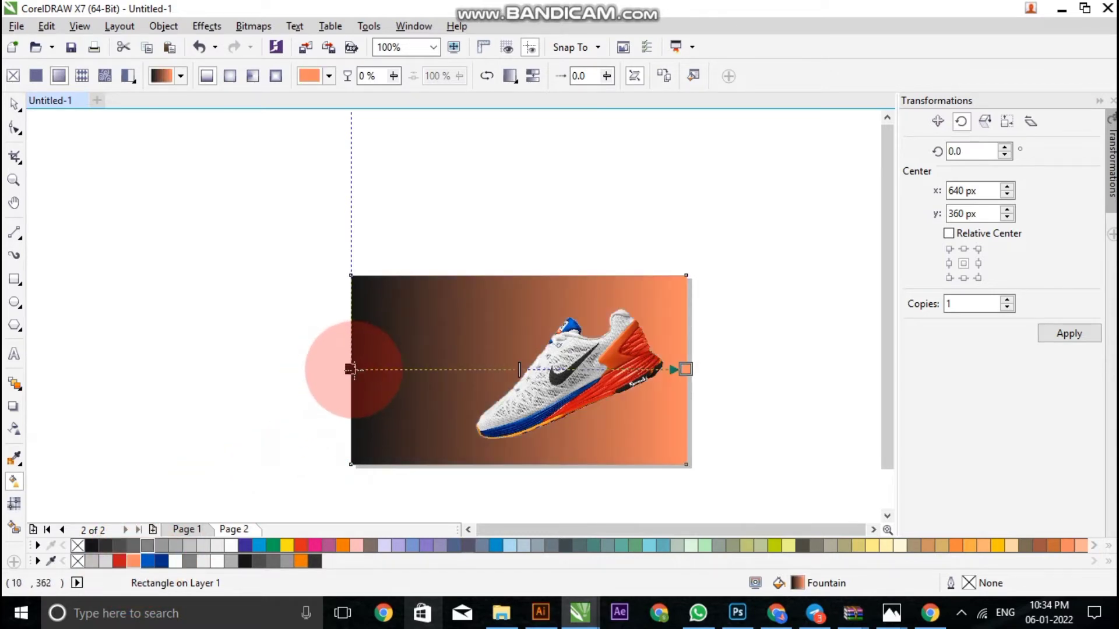
left_click(121, 561)
scroll(624, 373, "up", 1)
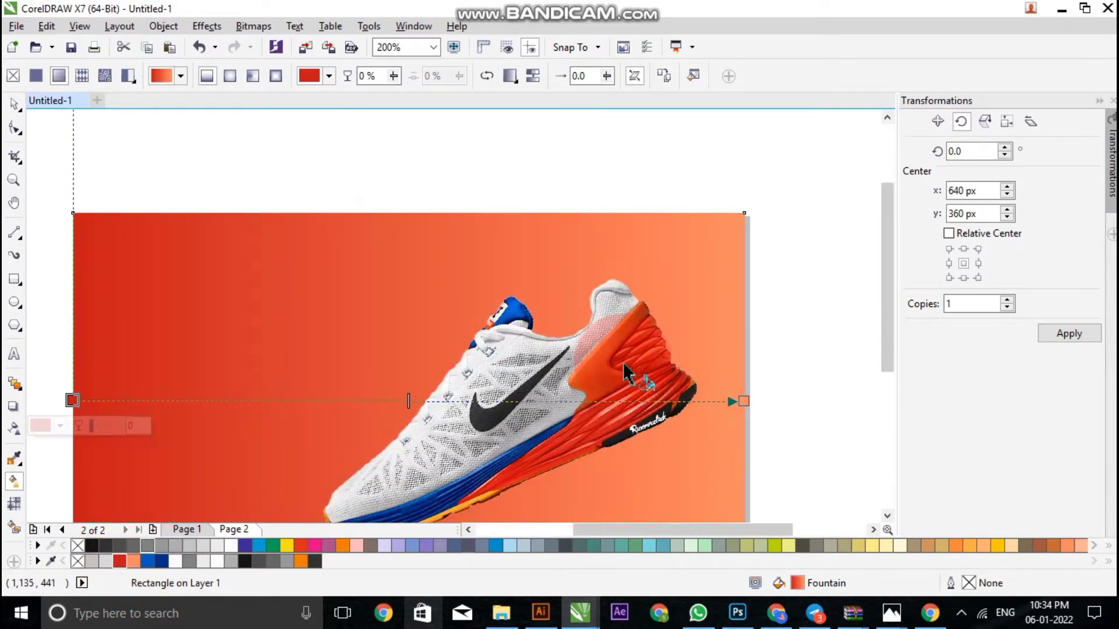
scroll(697, 343, "down", 1)
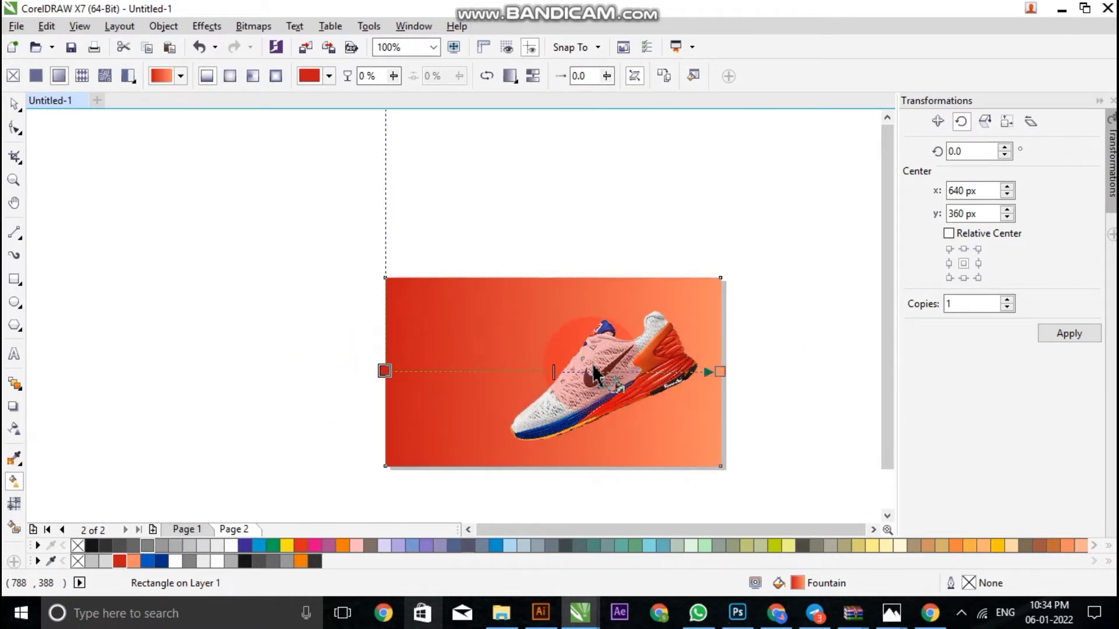
scroll(589, 372, "up", 1)
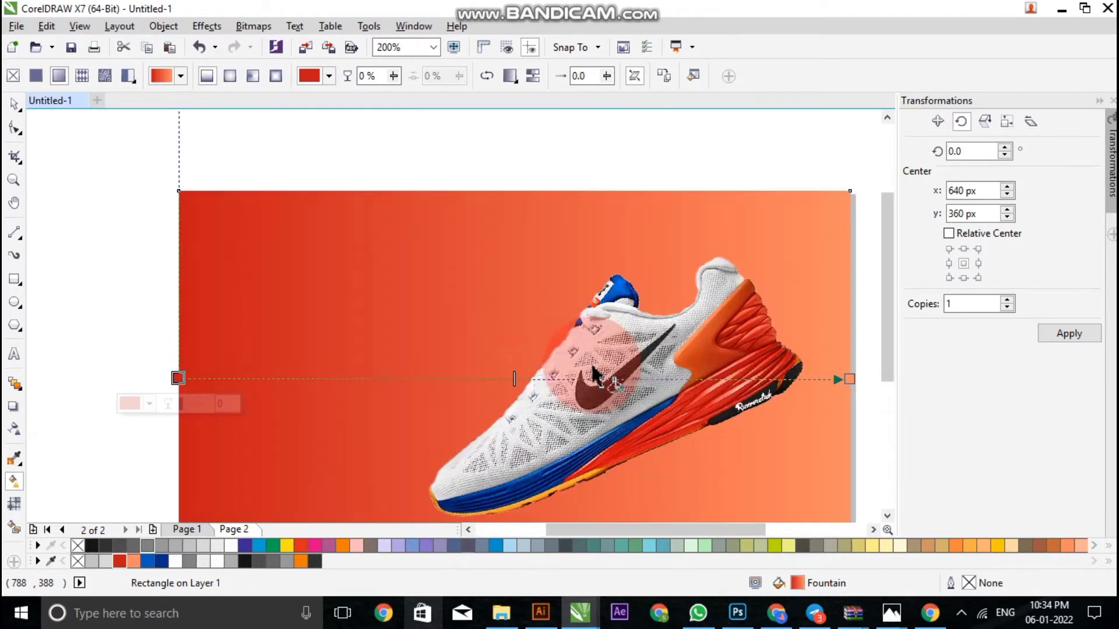
- Make the gradient elliptical and enlarge it: orange glow behind the shoe, red toward the edges
left_click(230, 77)
scroll(647, 399, "down", 1)
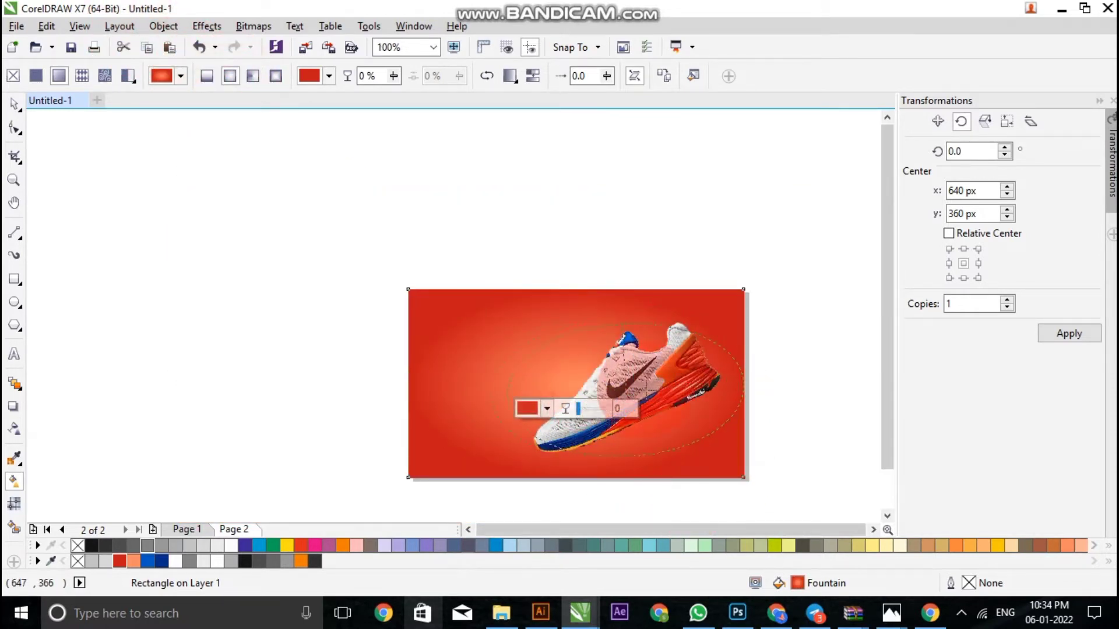
left_click_drag(575, 383, 673, 382)
left_click_drag(744, 382, 406, 383)
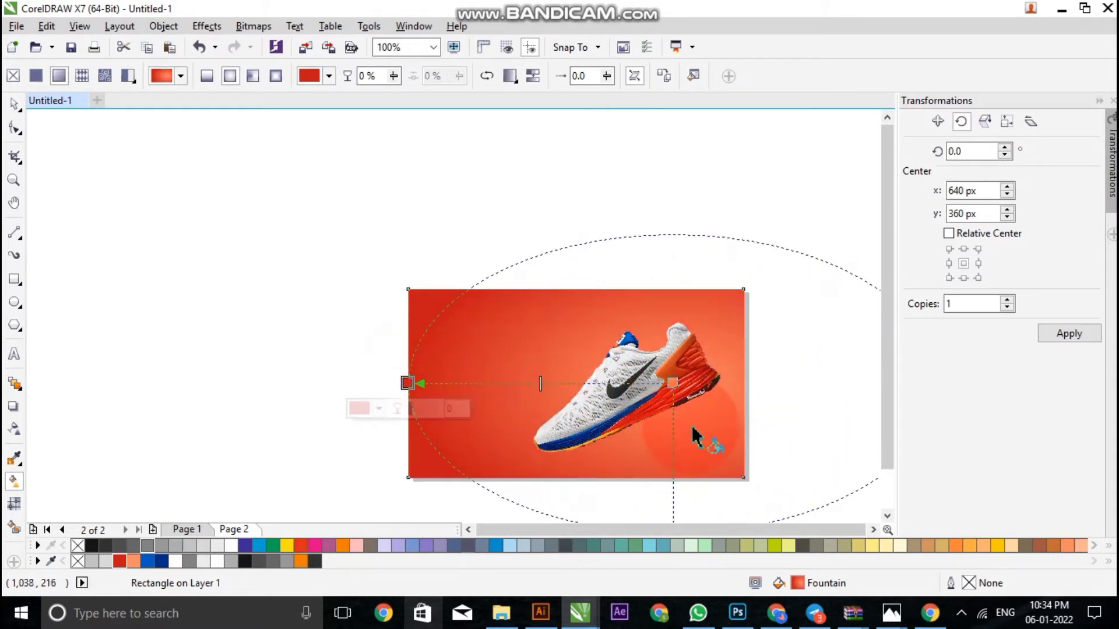
scroll(590, 331, "down", 1)
scroll(629, 434, "up", 1)
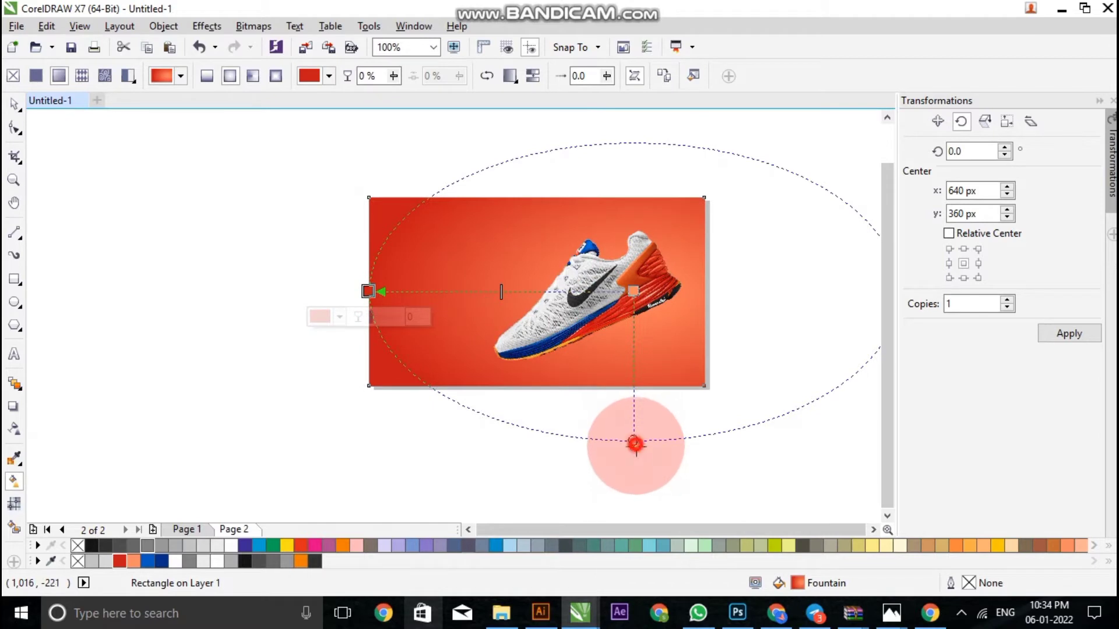
left_click_drag(634, 443, 635, 476)
scroll(609, 339, "down", 1)
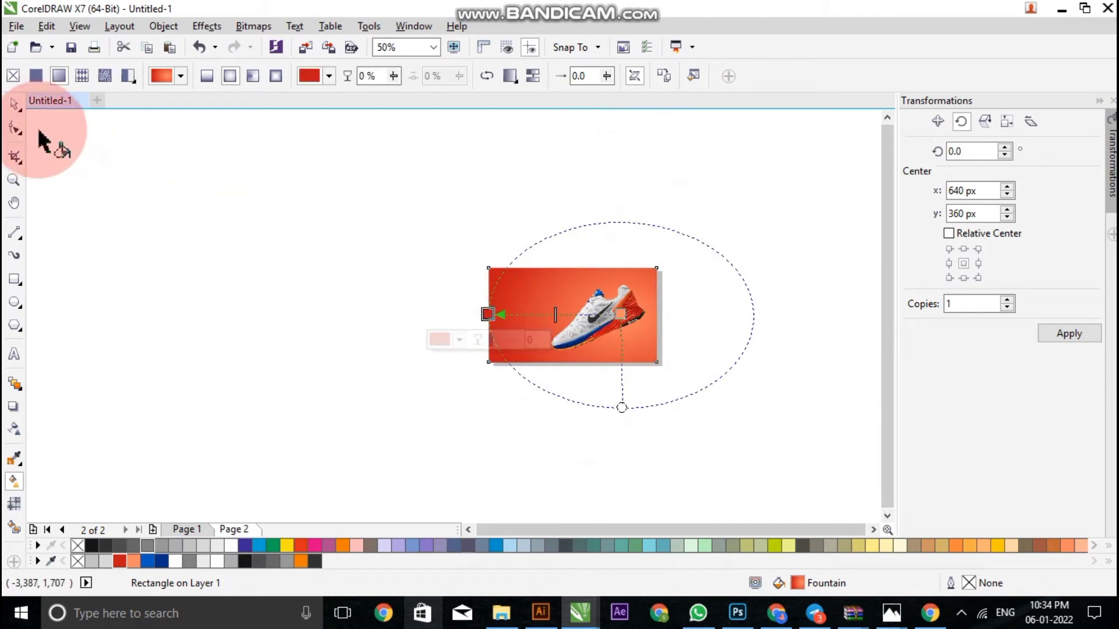
left_click(15, 103)
left_click(176, 252)
scroll(632, 317, "up", 1)
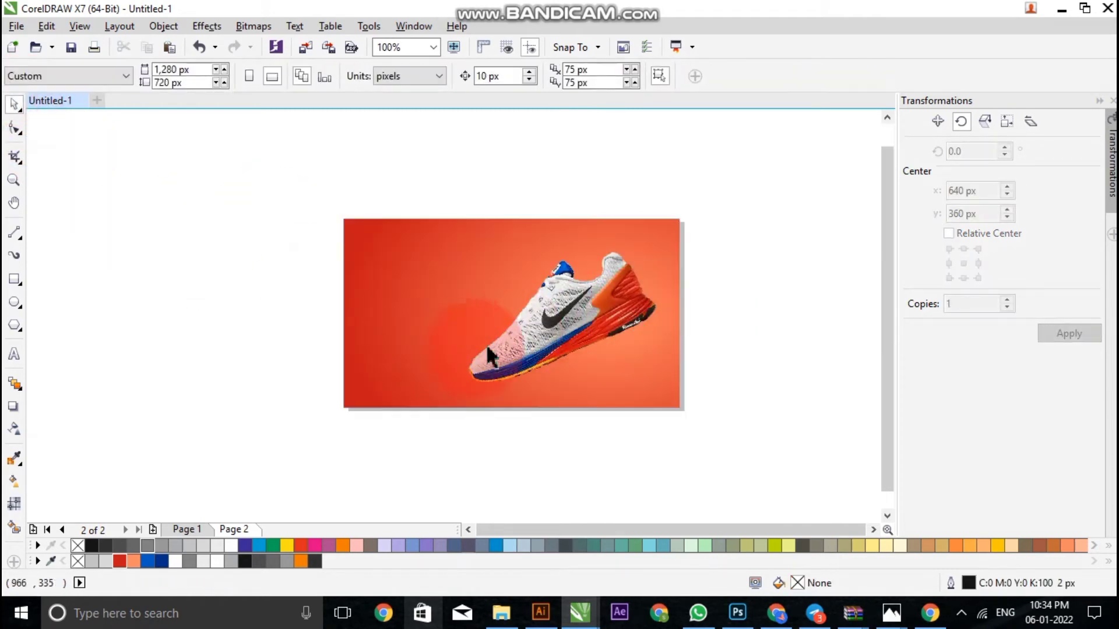
- Create a vertically mirrored copy of the shoe below the original
left_click_drag(573, 337, 560, 325)
left_click(561, 332)
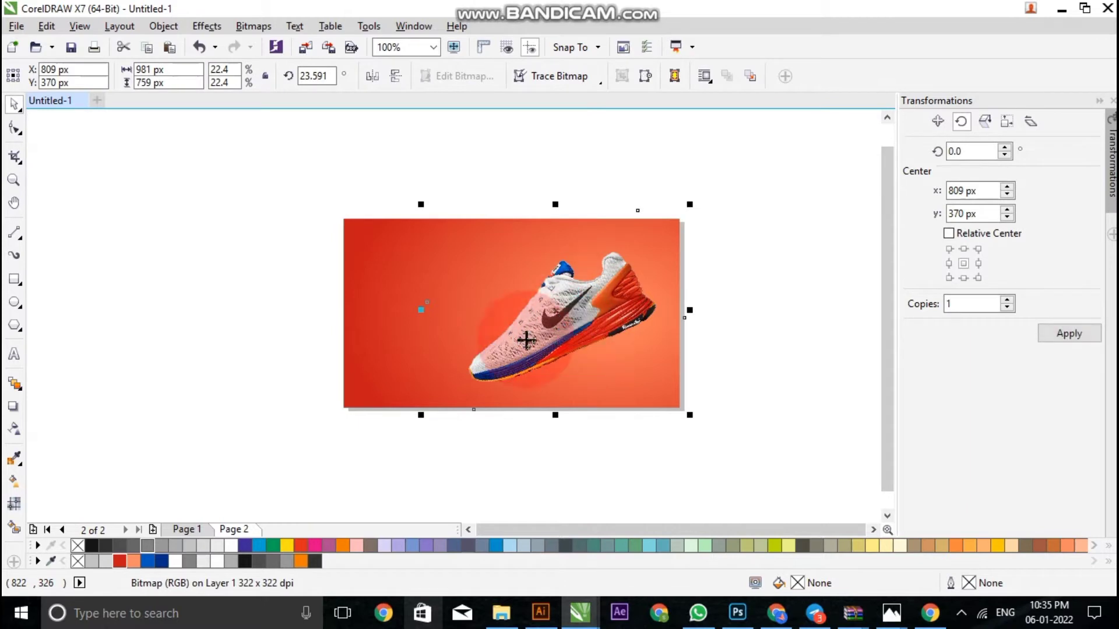
left_click(590, 453)
left_click(574, 338)
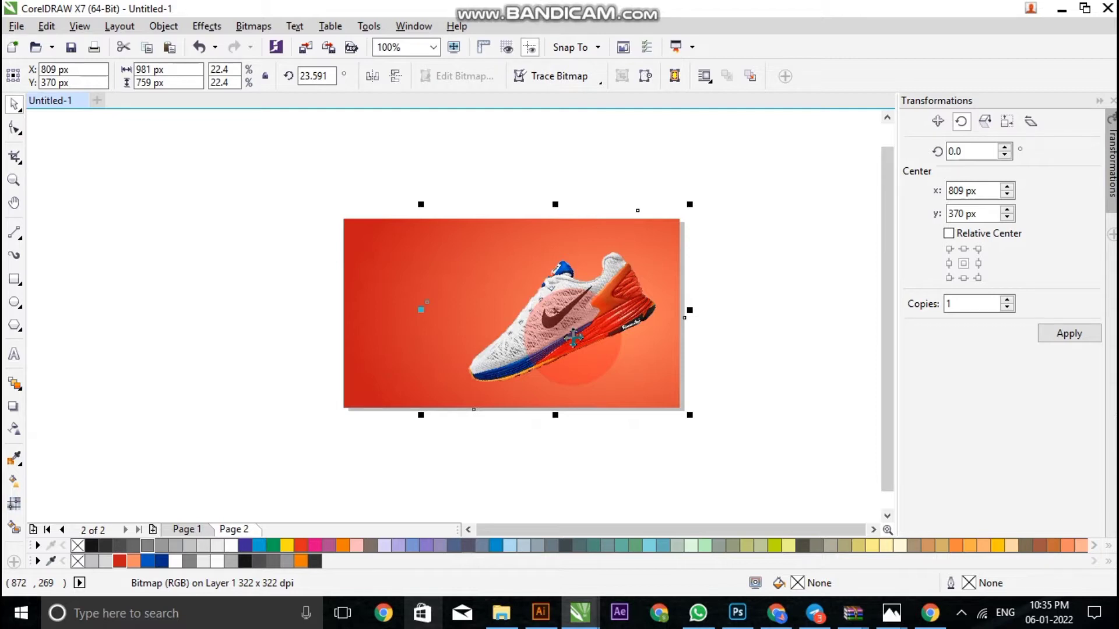
left_click_drag(574, 338, 570, 309)
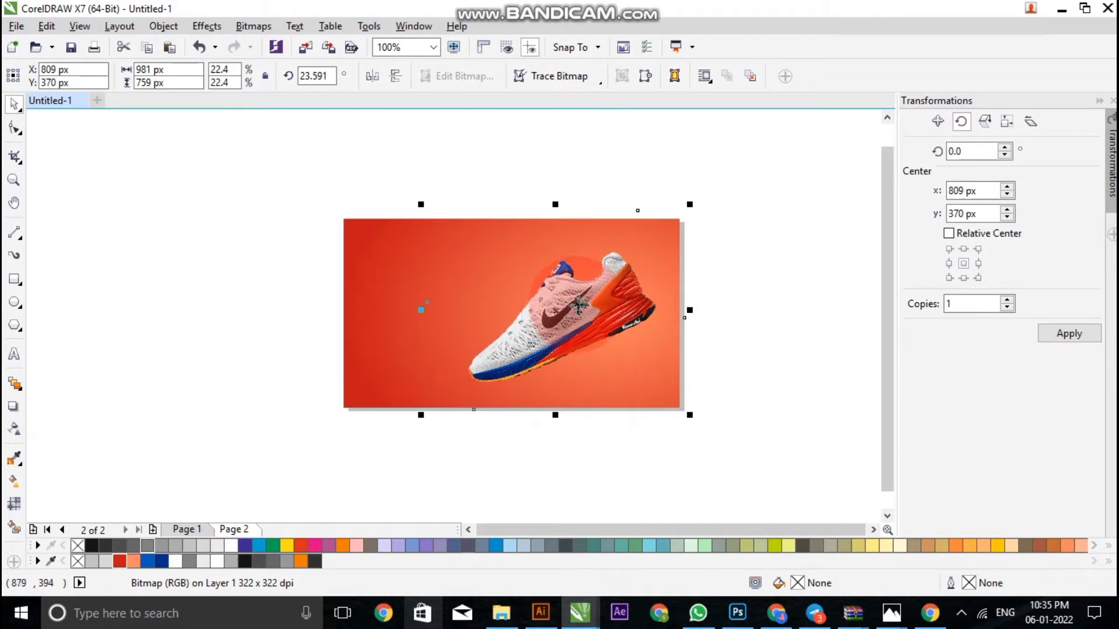
mouse_move(571, 308)
left_mouse_down()
mouse_move(572, 224)
mouse_move(571, 475)
mouse_move(529, 508)
mouse_move(528, 441)
mouse_move(551, 508)
left_mouse_up()
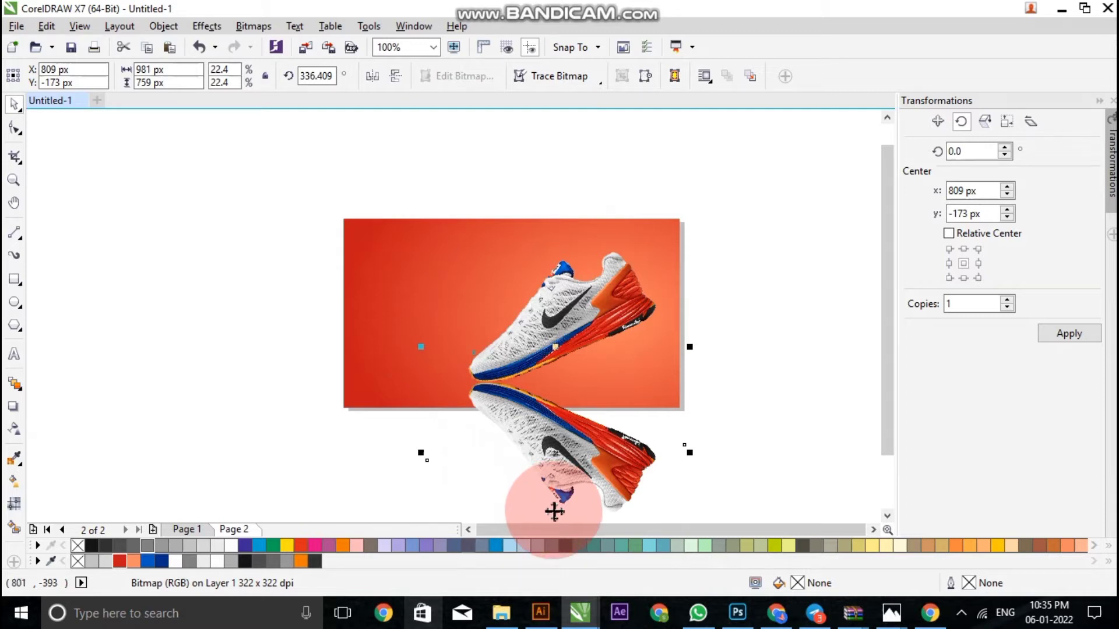
- Rotate the mirrored shoe to match the original and tuck it beneath as a reflection
left_click_drag(554, 511, 623, 482)
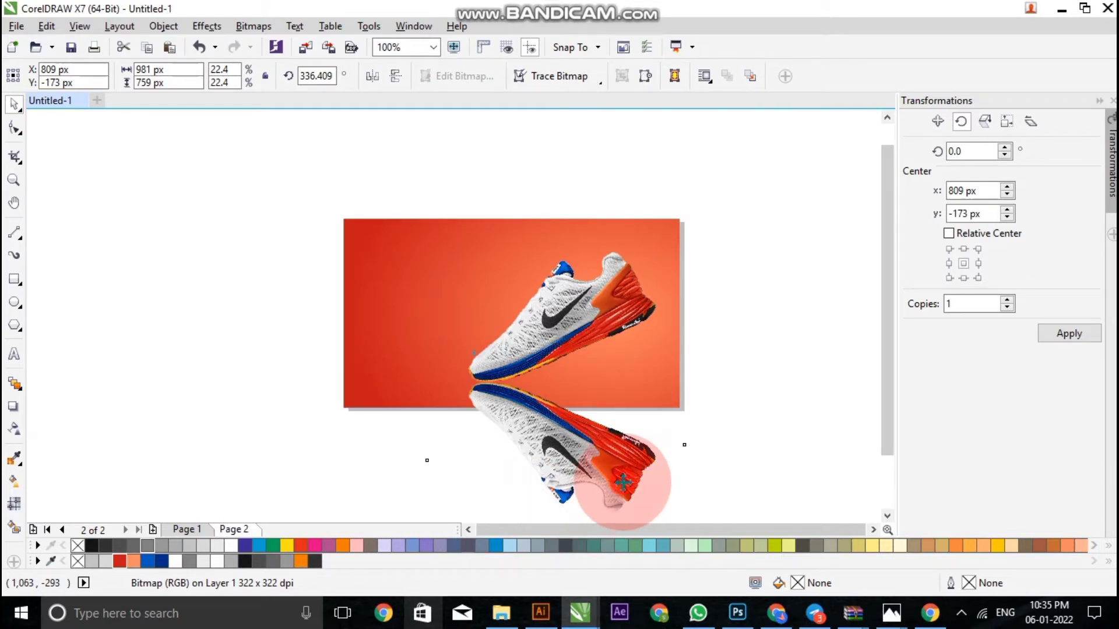
left_click(623, 482)
mouse_move(689, 344)
left_mouse_down()
mouse_move(617, 269)
mouse_move(619, 340)
left_mouse_up()
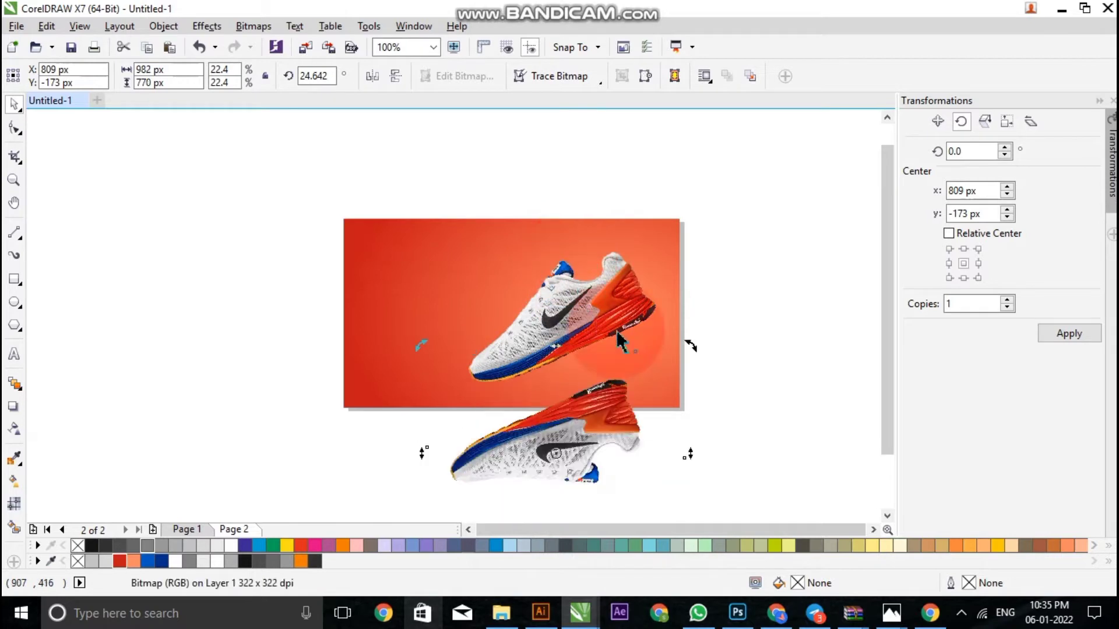
left_click(839, 378)
mouse_move(539, 464)
left_mouse_down()
mouse_move(578, 422)
mouse_move(612, 425)
mouse_move(600, 397)
left_mouse_up()
scroll(600, 402, "up", 1)
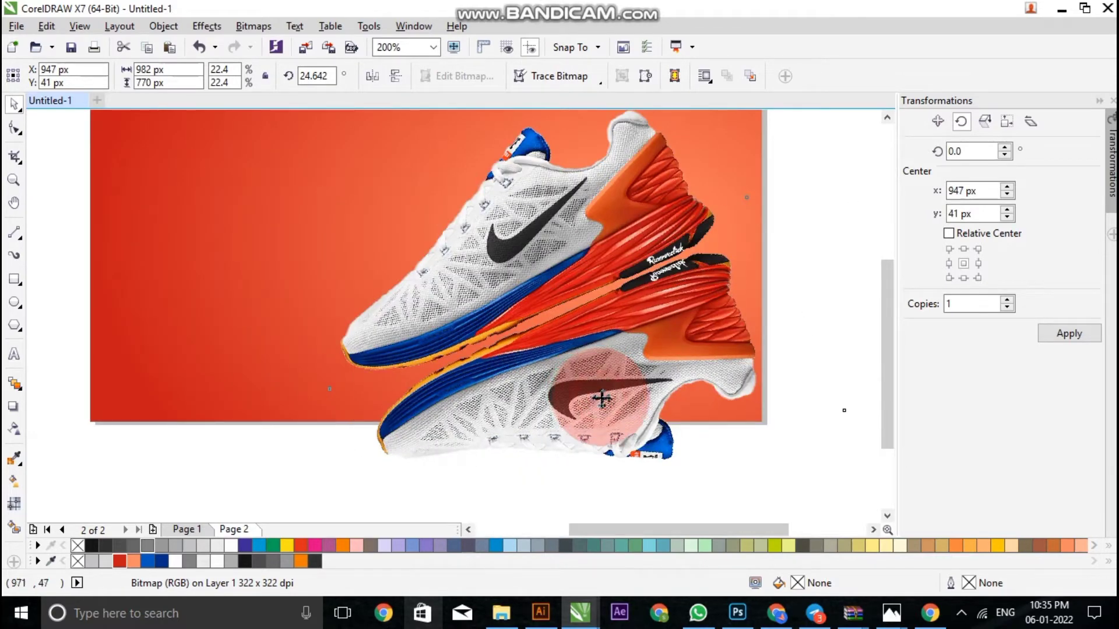
left_click_drag(602, 399, 605, 398)
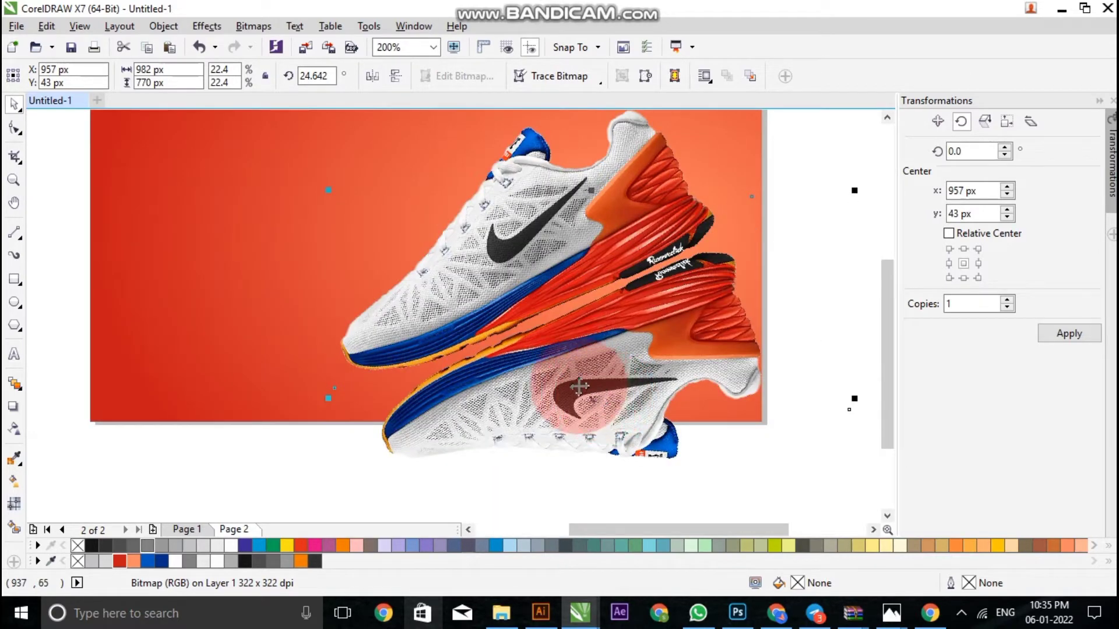
scroll(557, 363, "up", 2)
scroll(557, 368, "down", 1)
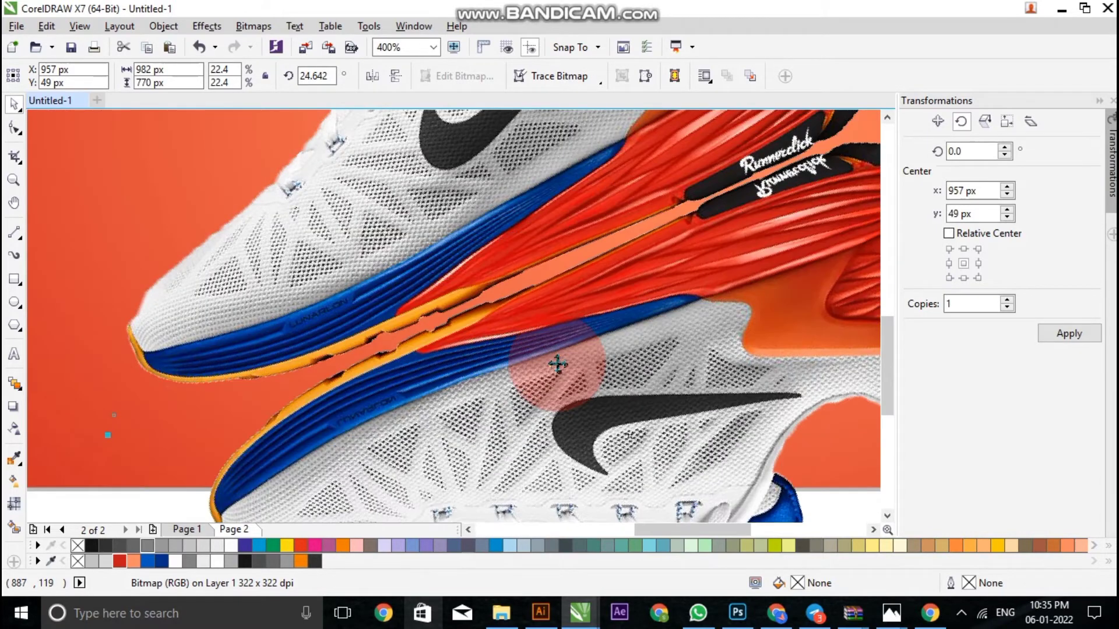
scroll(553, 366, "down", 1)
scroll(552, 366, "down", 1)
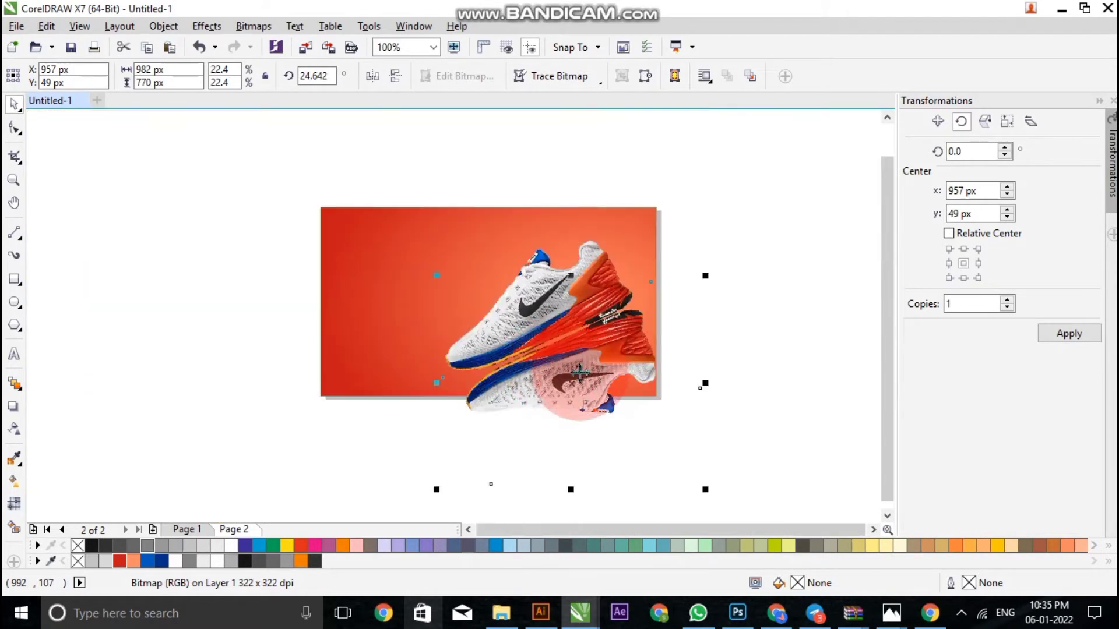
left_click(14, 430)
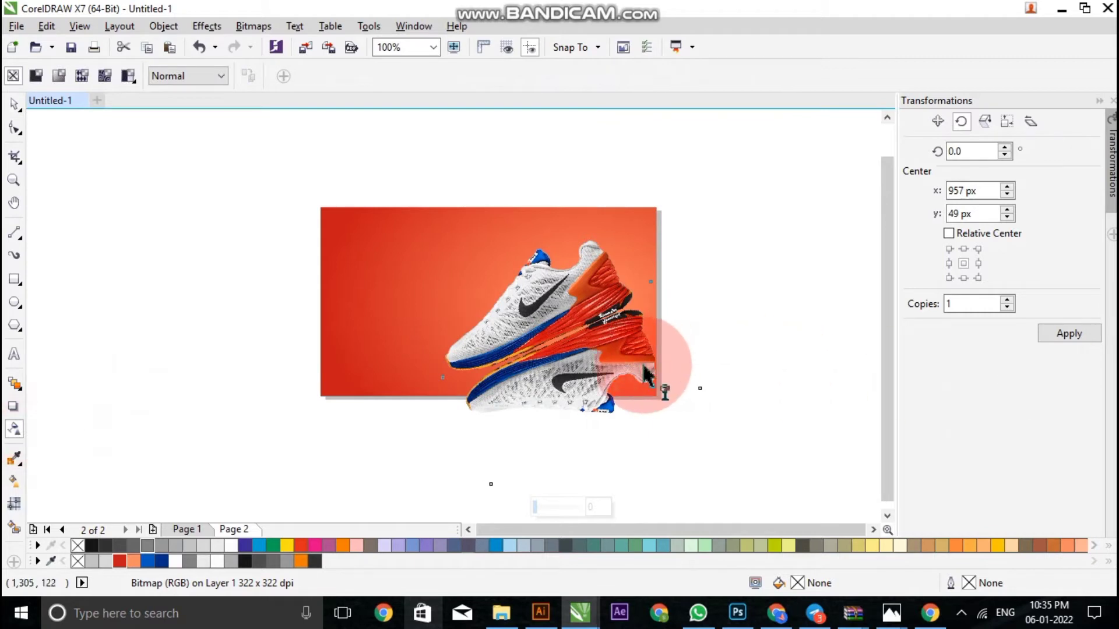
scroll(577, 358, "up", 1)
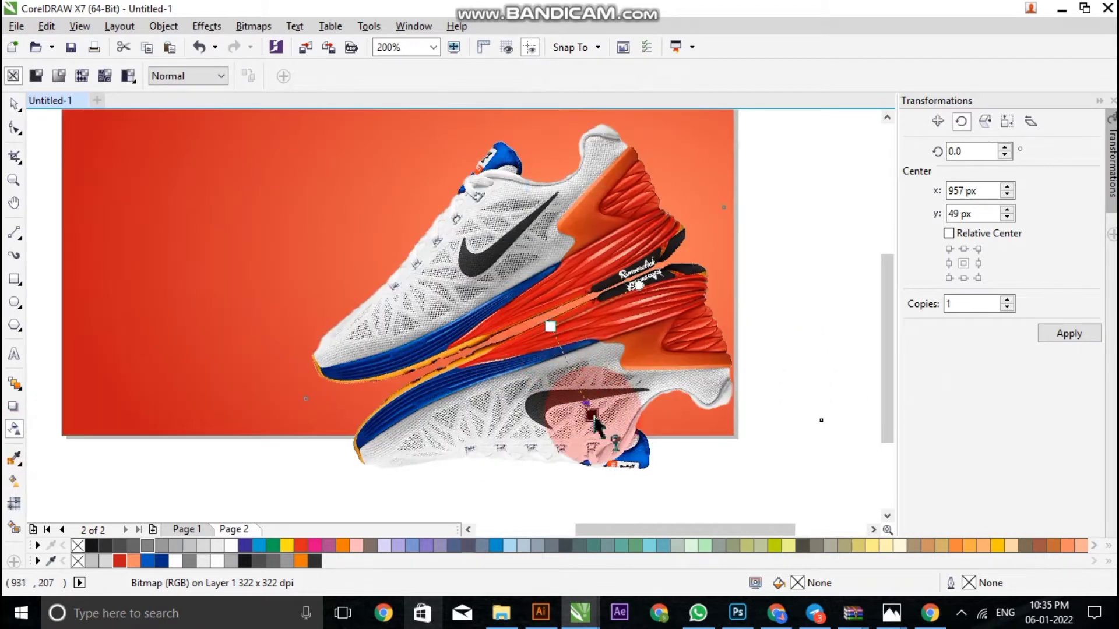
left_click_drag(550, 326, 591, 415)
left_click_drag(550, 326, 476, 216)
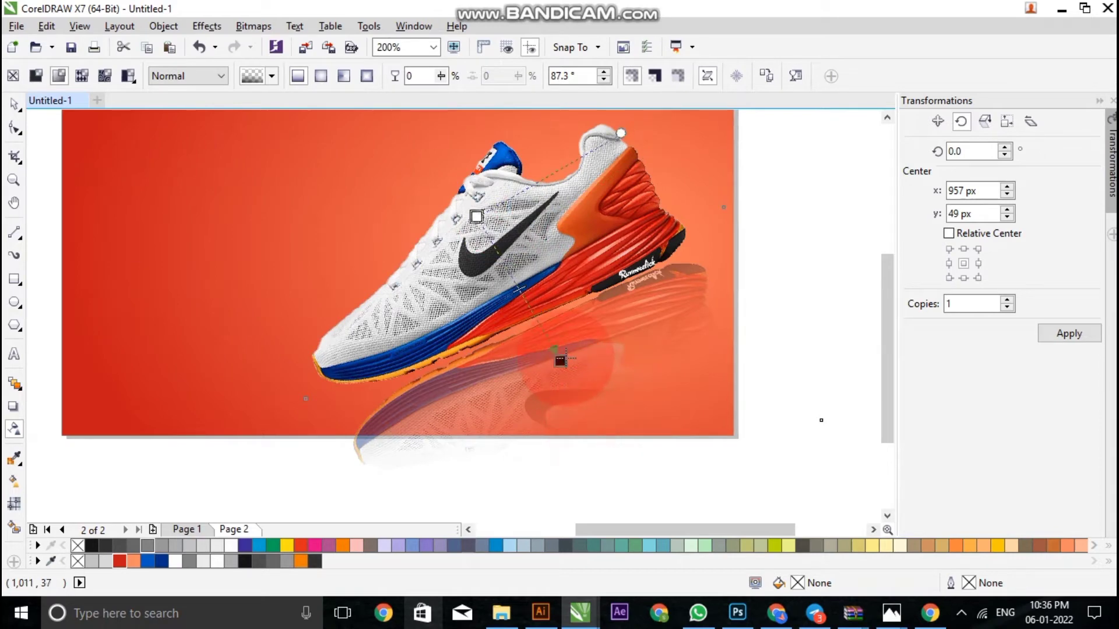
left_click_drag(591, 415, 511, 250)
left_click(633, 446)
scroll(631, 433, "down", 1)
scroll(592, 402, "up", 1)
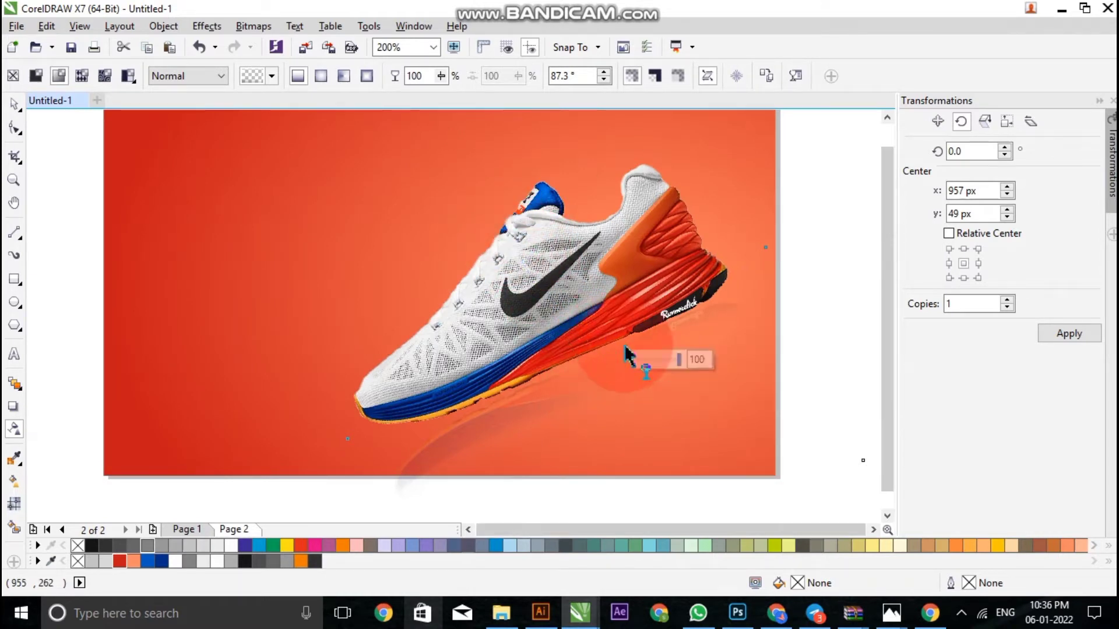
scroll(637, 354, "down", 1)
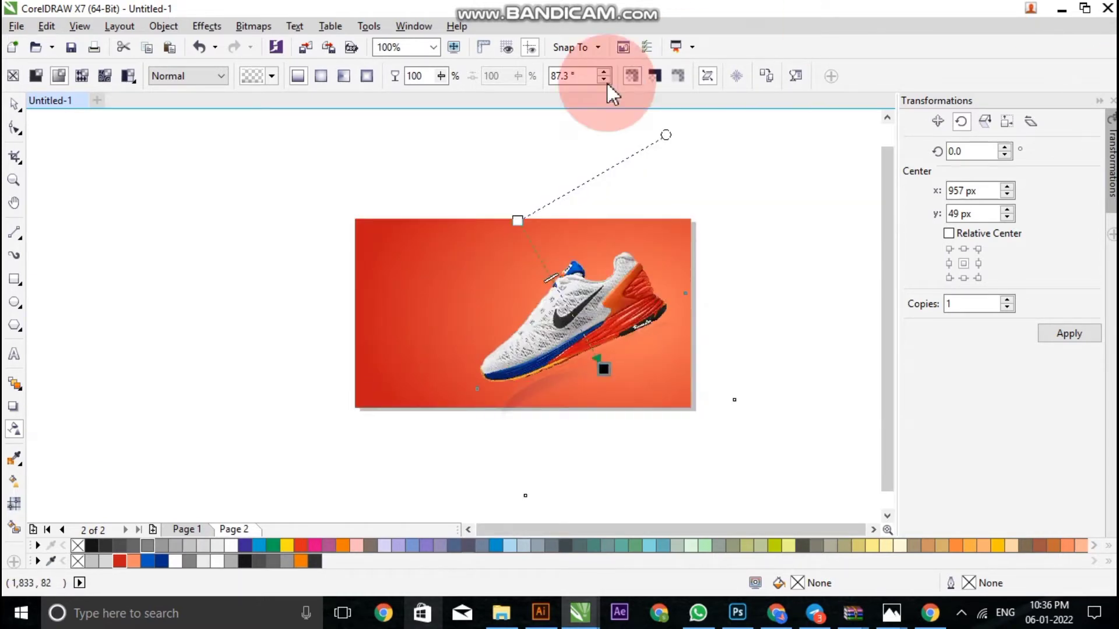
left_click(13, 105)
left_click(574, 383)
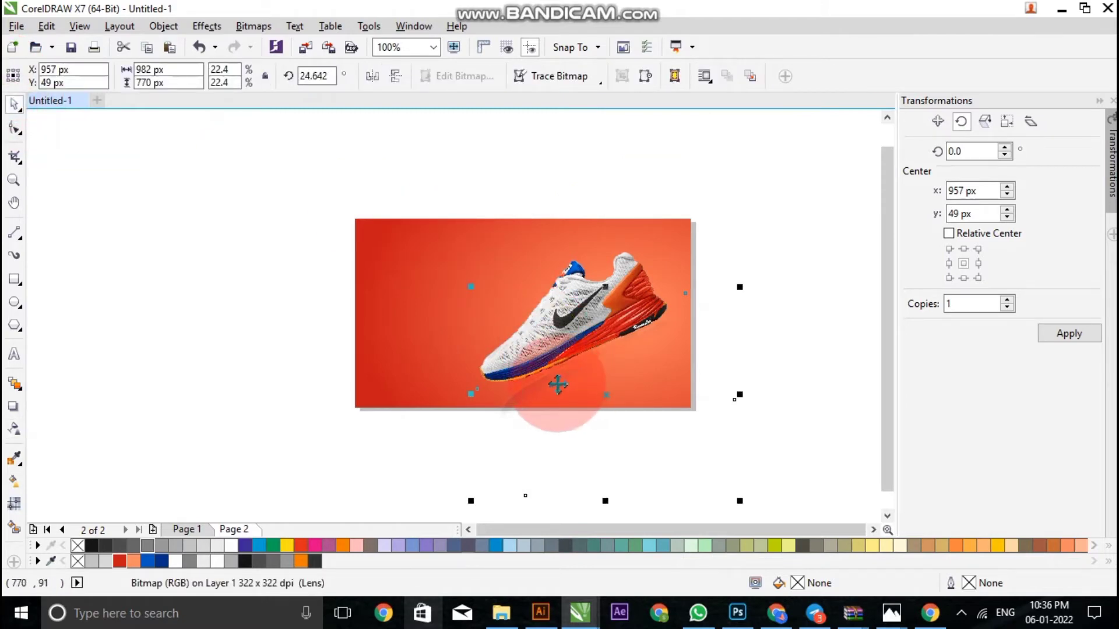
right_click(557, 384)
left_click(558, 382)
scroll(558, 382, "up", 2)
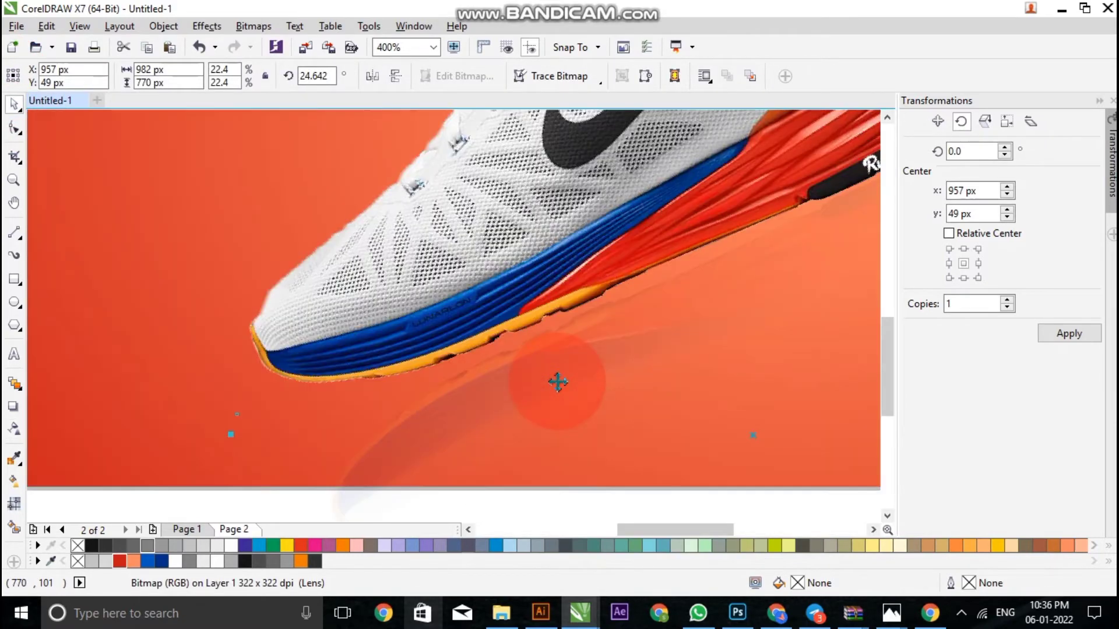
scroll(558, 382, "down", 1)
right_click(558, 382)
left_click(625, 124)
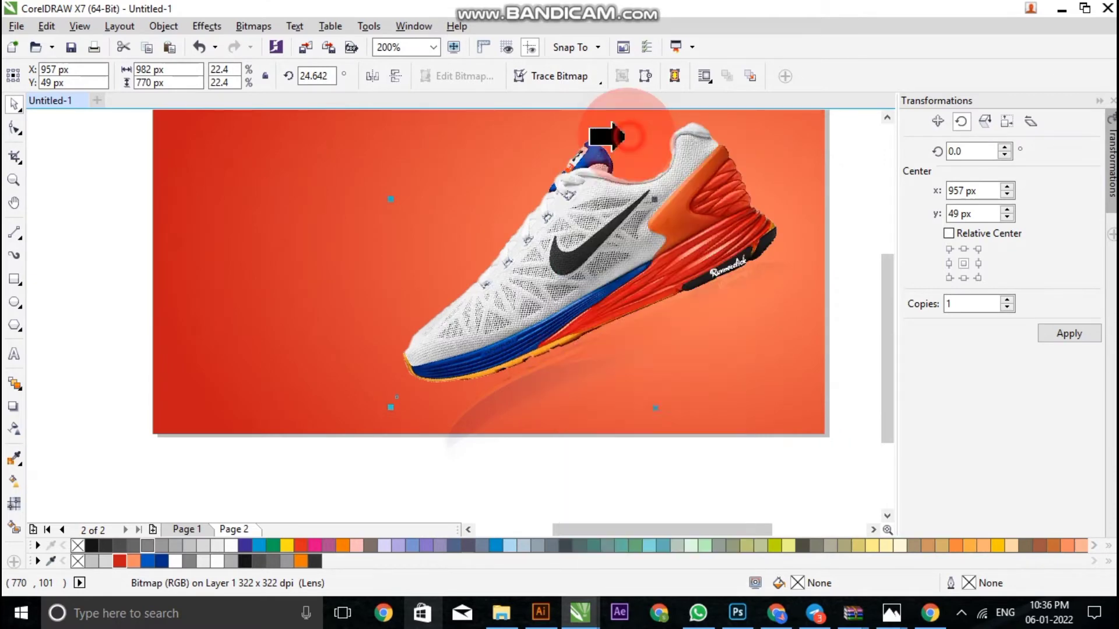
left_click(162, 252)
scroll(538, 321, "down", 2)
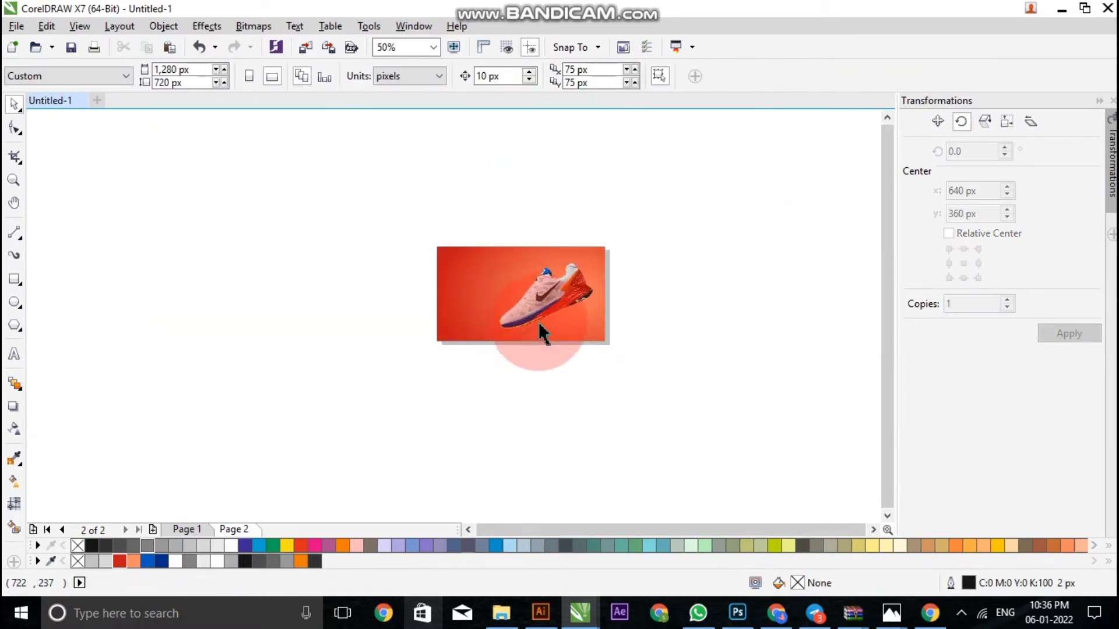
scroll(548, 315, "up", 1)
scroll(575, 326, "up", 1)
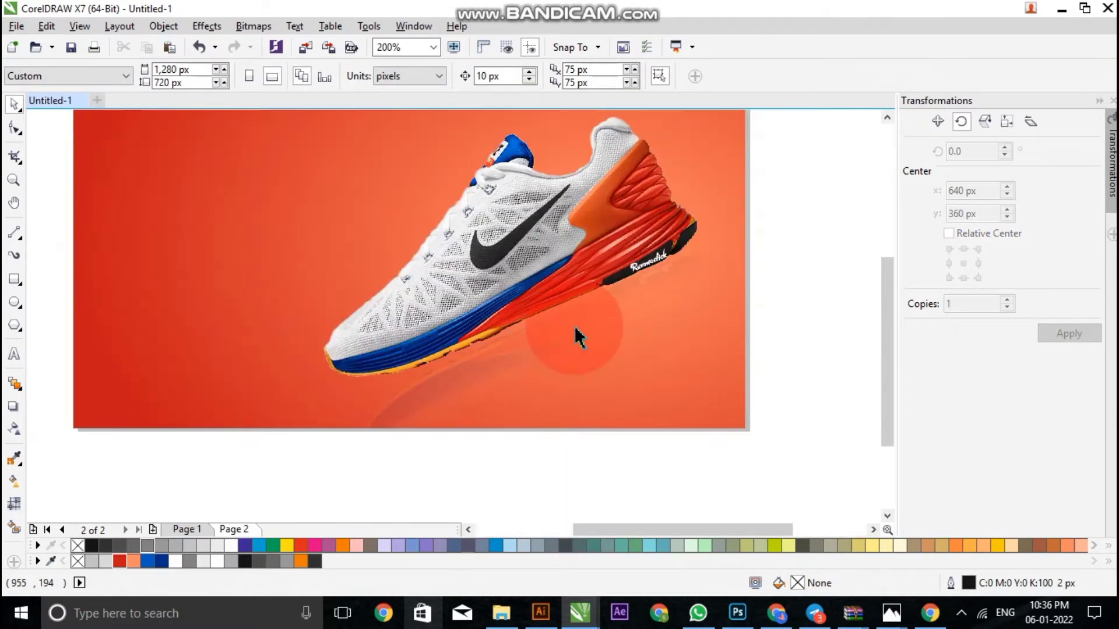
scroll(583, 337, "up", 2)
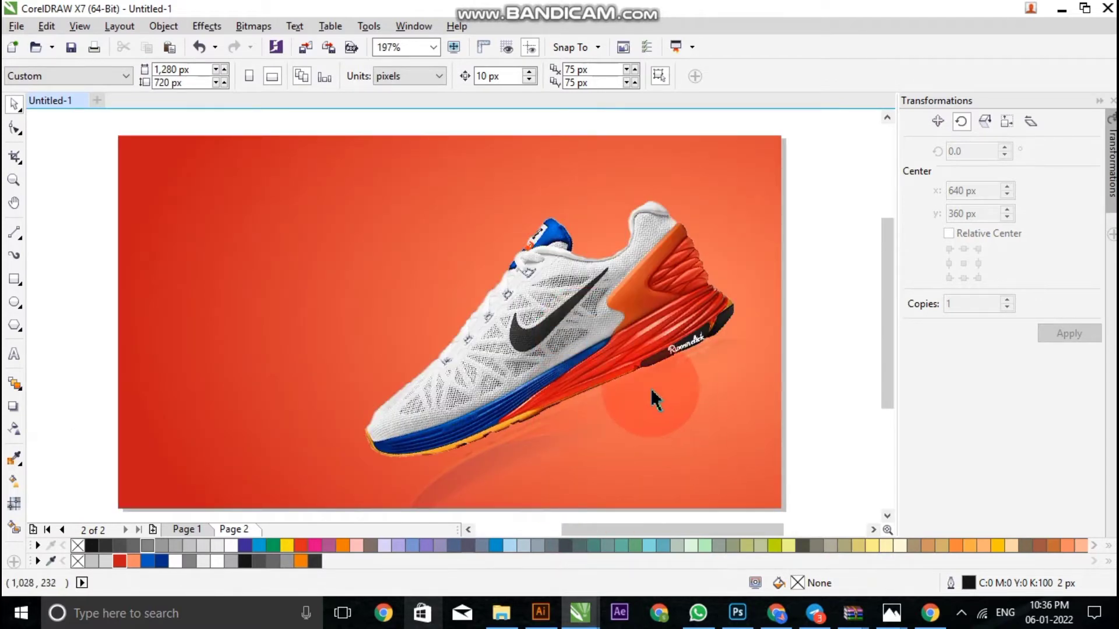
scroll(511, 355, "down", 3)
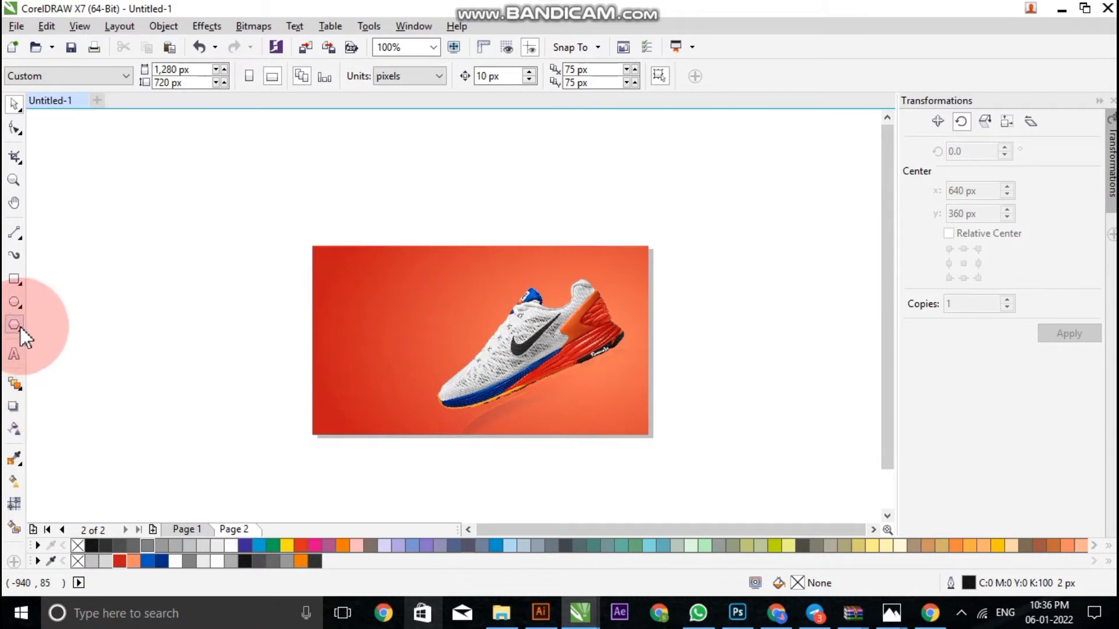
- Draw a circle and move and enlarge it over the shoe's lower left
left_click(15, 304)
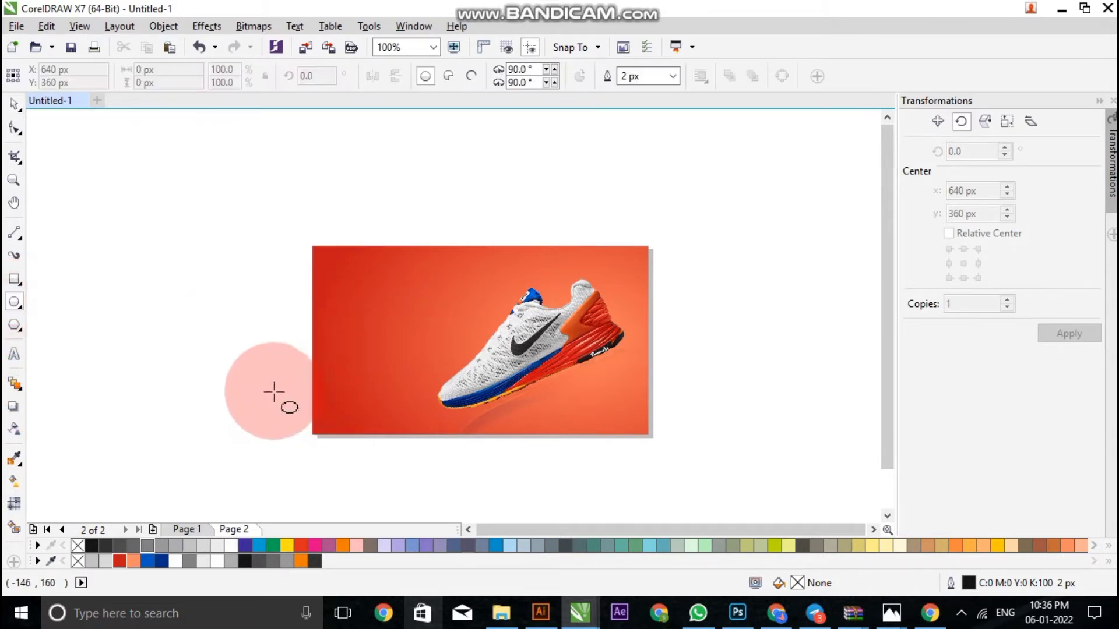
mouse_move(273, 389)
left_mouse_down()
mouse_move(406, 493)
mouse_move(412, 525)
left_mouse_up()
left_click(14, 103)
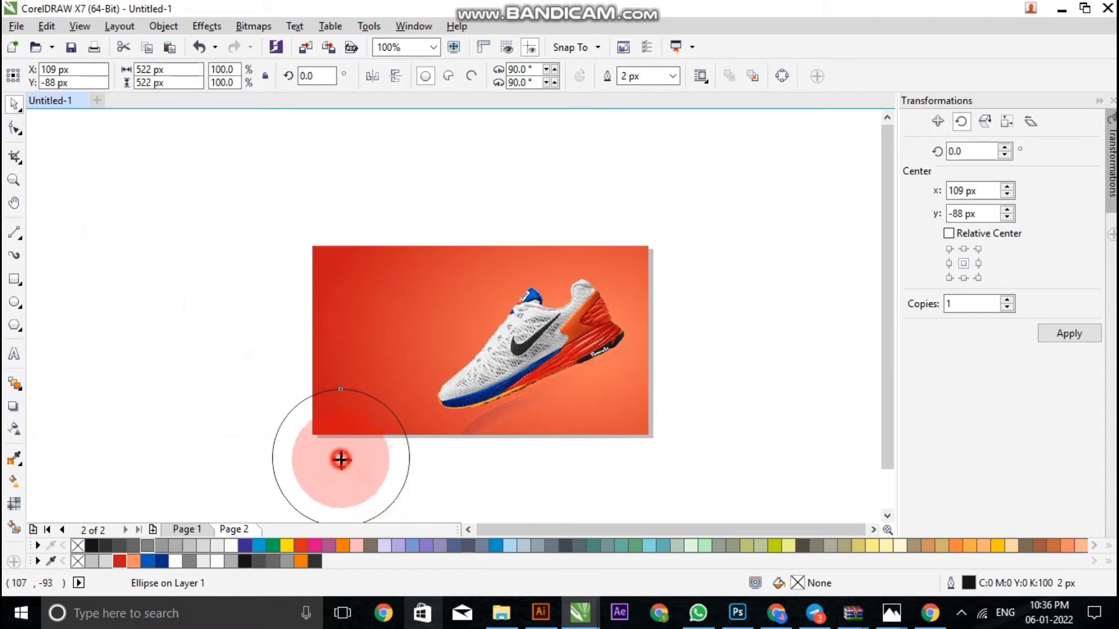
left_click_drag(341, 459, 445, 418)
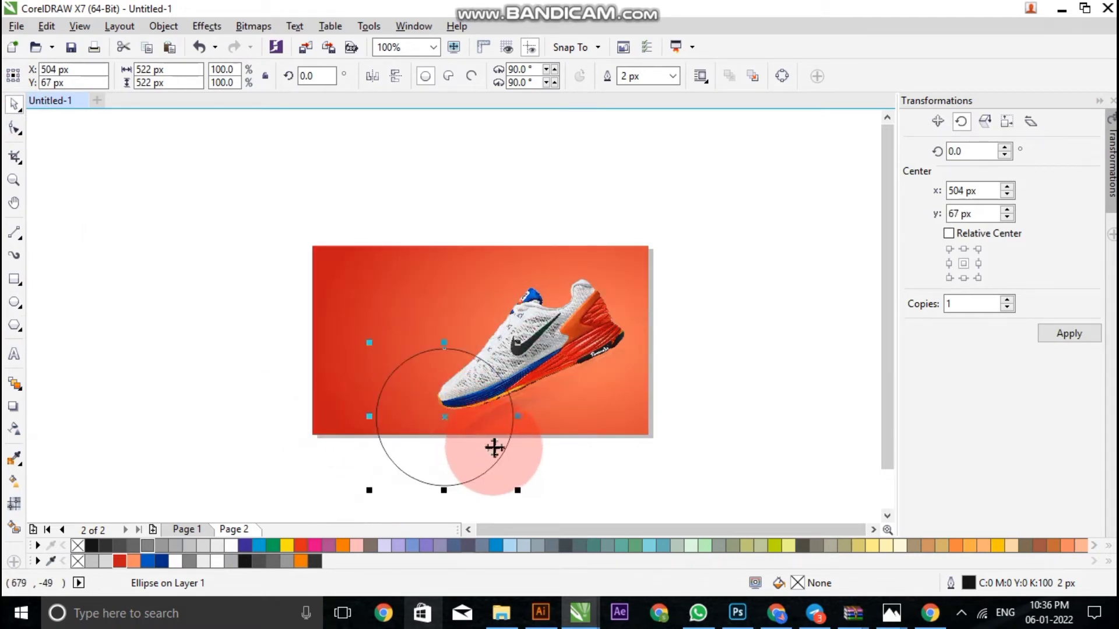
left_click_drag(522, 492, 530, 497)
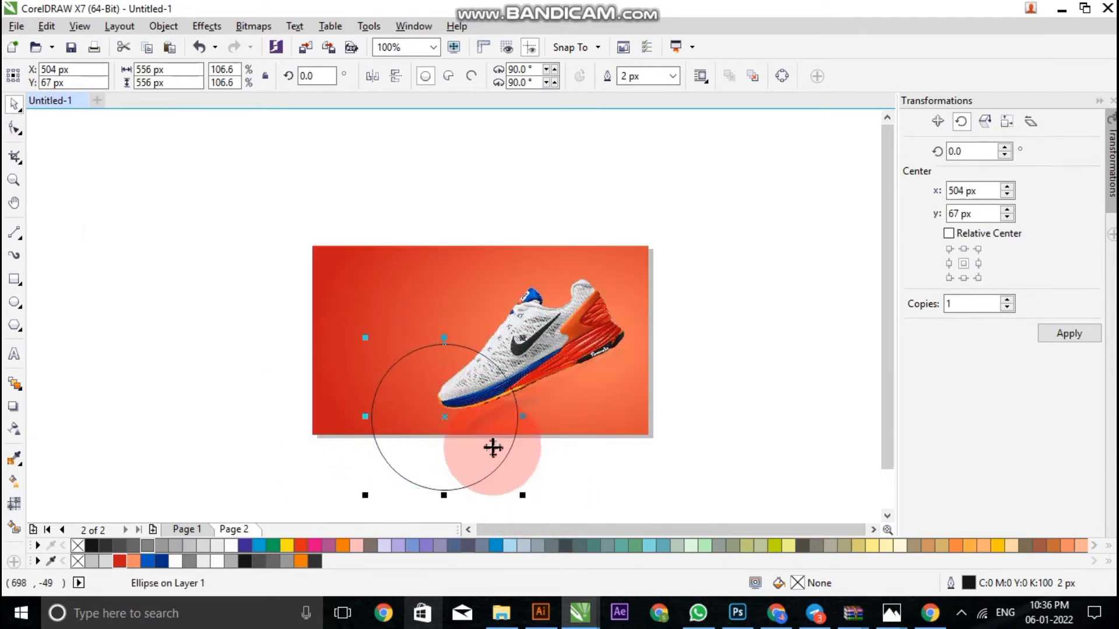
- Set the circle's outline thickness to 35 px
scroll(493, 447, "up", 1)
left_click(674, 79)
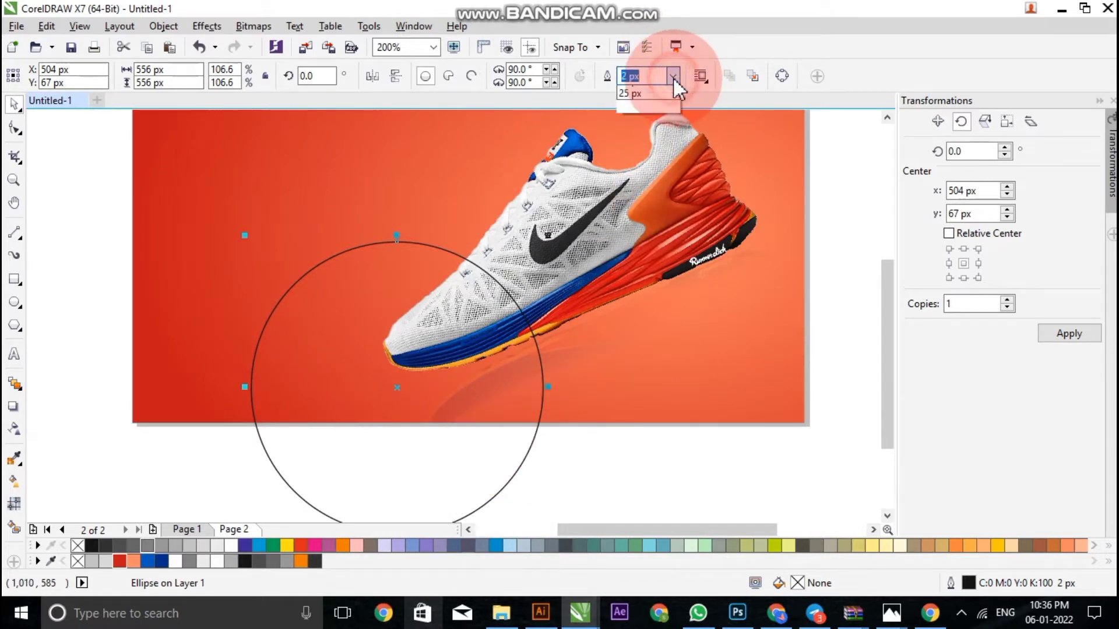
left_click(643, 229)
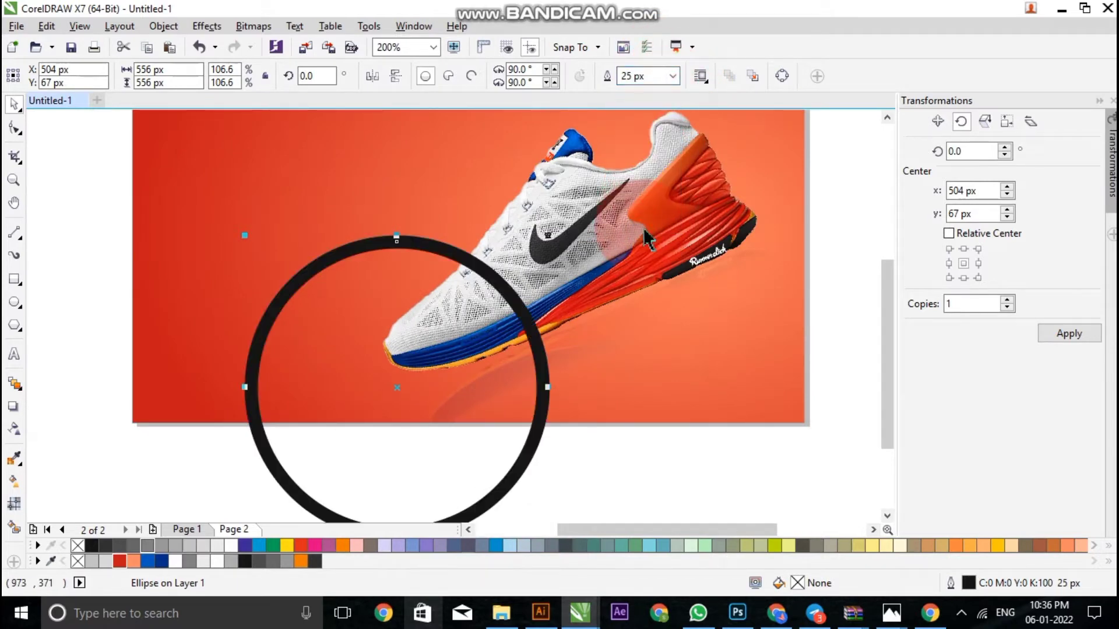
left_click(660, 76)
type("35")
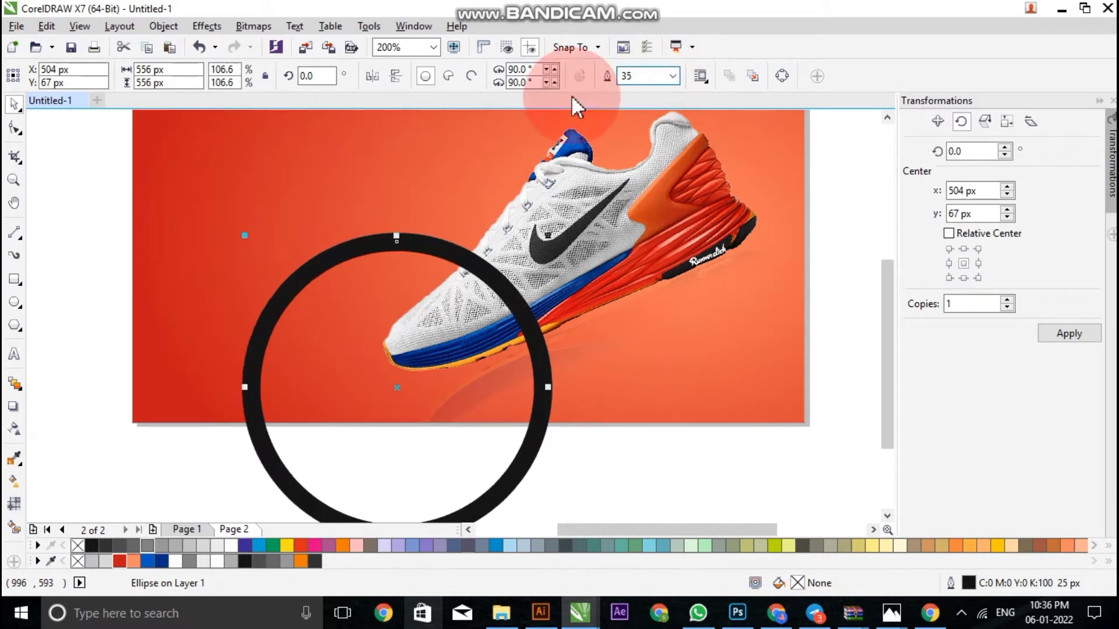
key("Return")
scroll(527, 303, "down", 2)
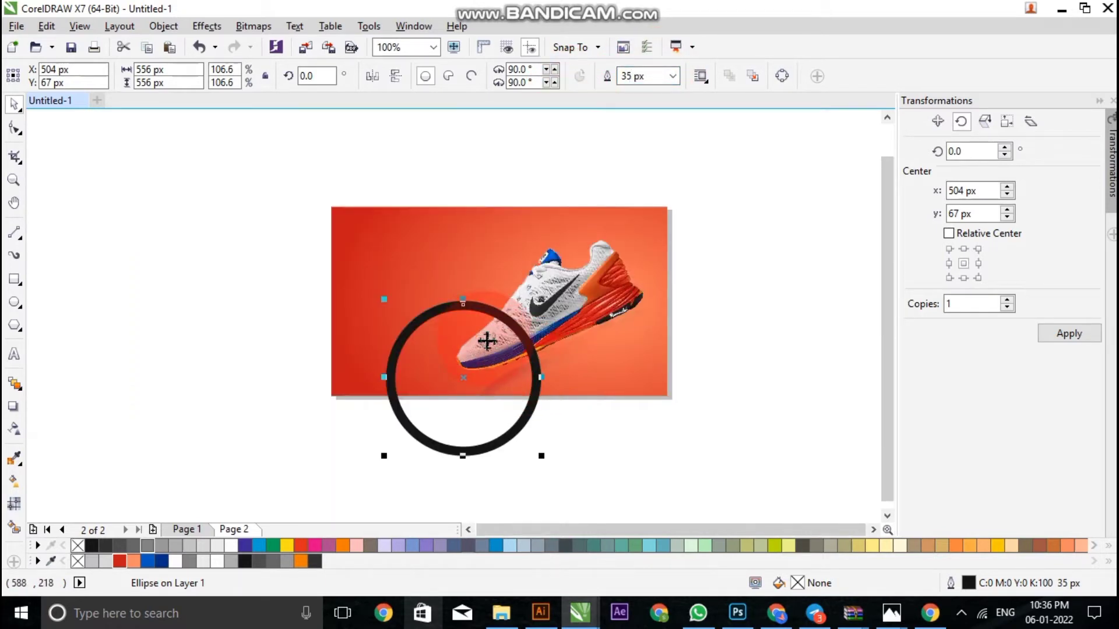
scroll(514, 330, "up", 2)
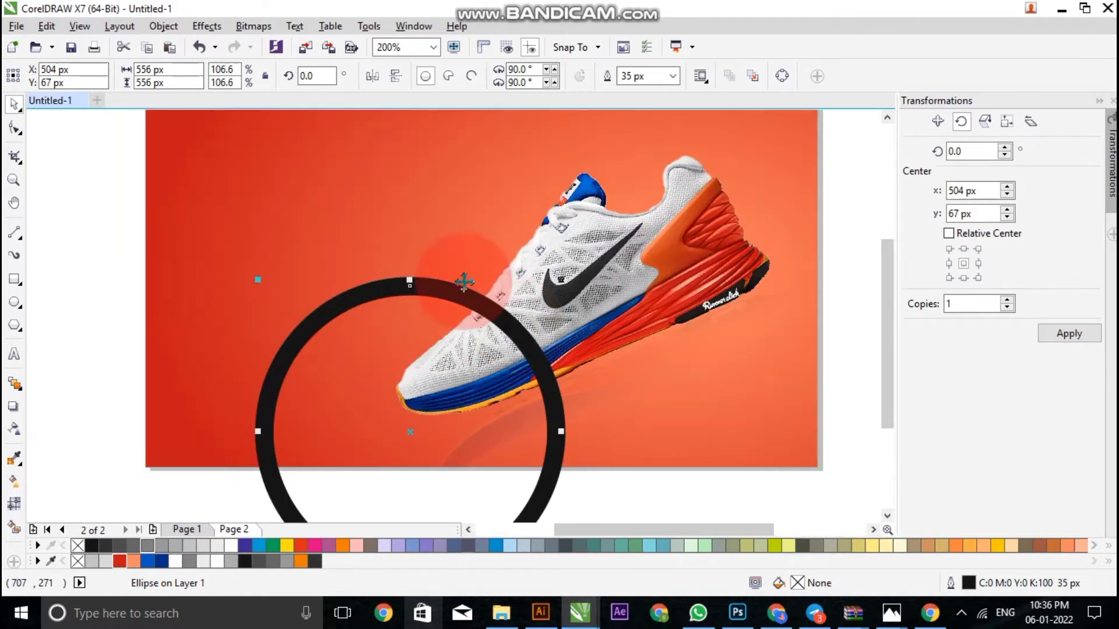
- Convert the circle's outline to a ring object and fill it white
left_click(168, 27)
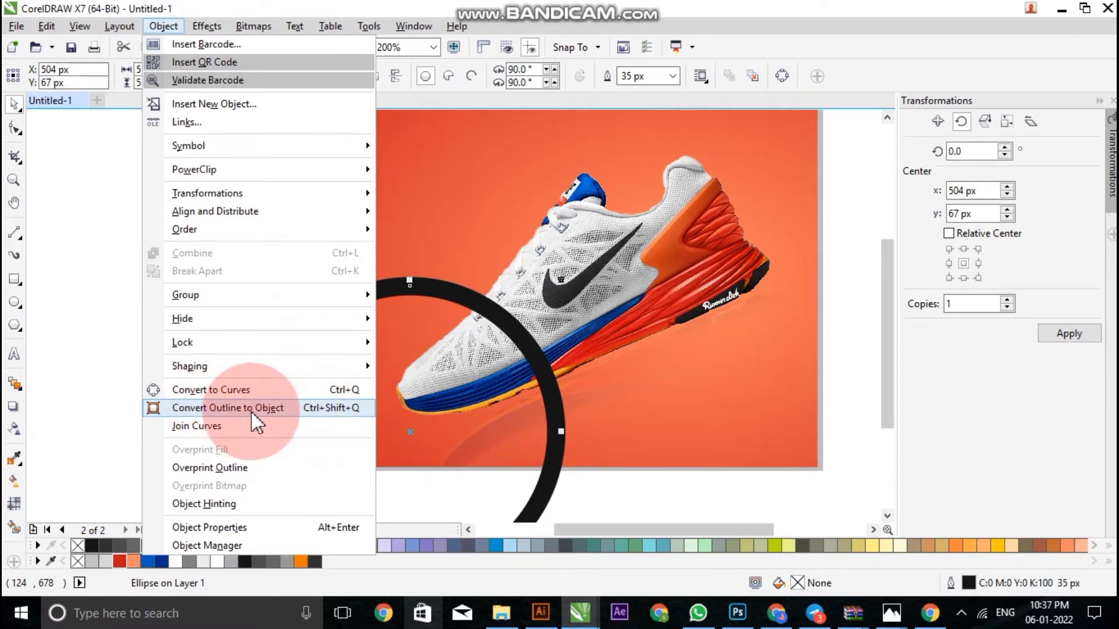
left_click(301, 409)
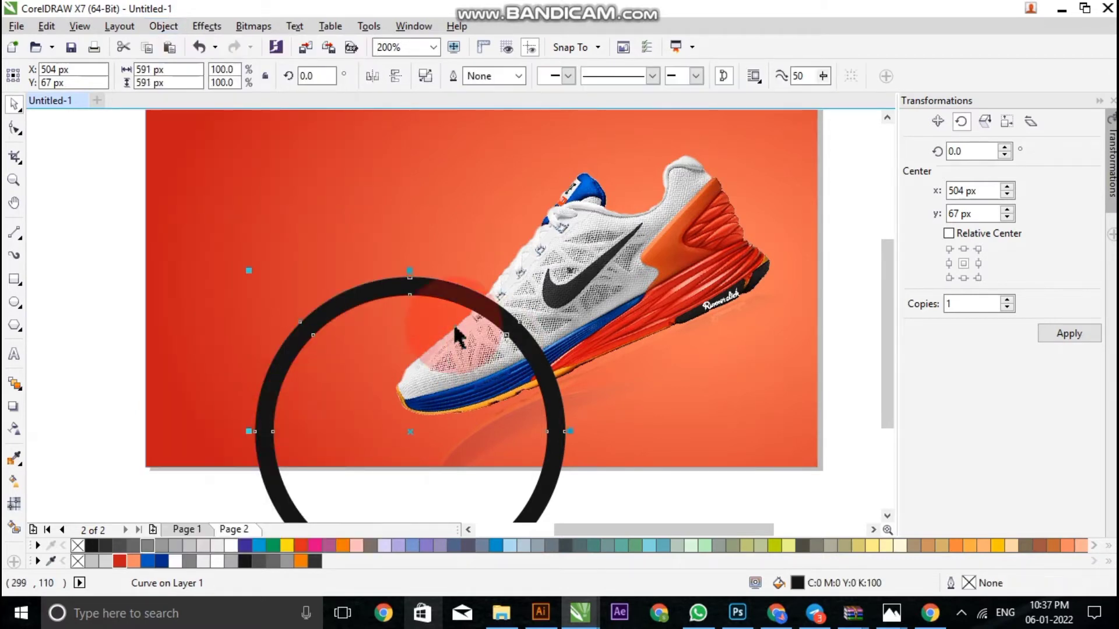
left_click(231, 546)
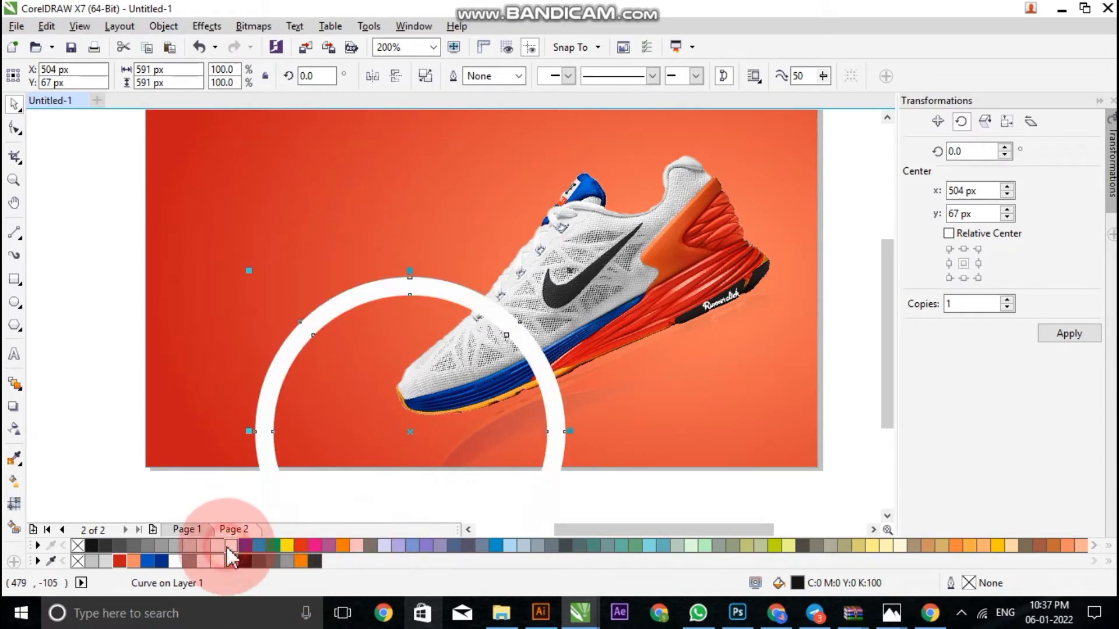
scroll(457, 389, "down", 2)
scroll(286, 408, "up", 2)
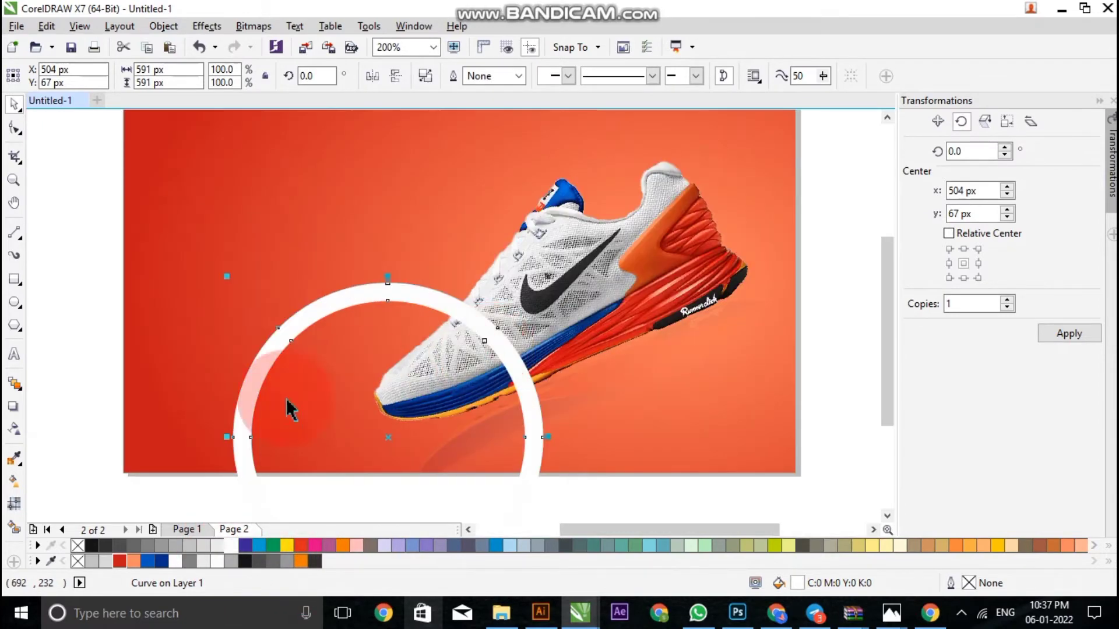
- Fade the ring with a linear transparency, colour it orange, and nudge it right and down
left_click(20, 431)
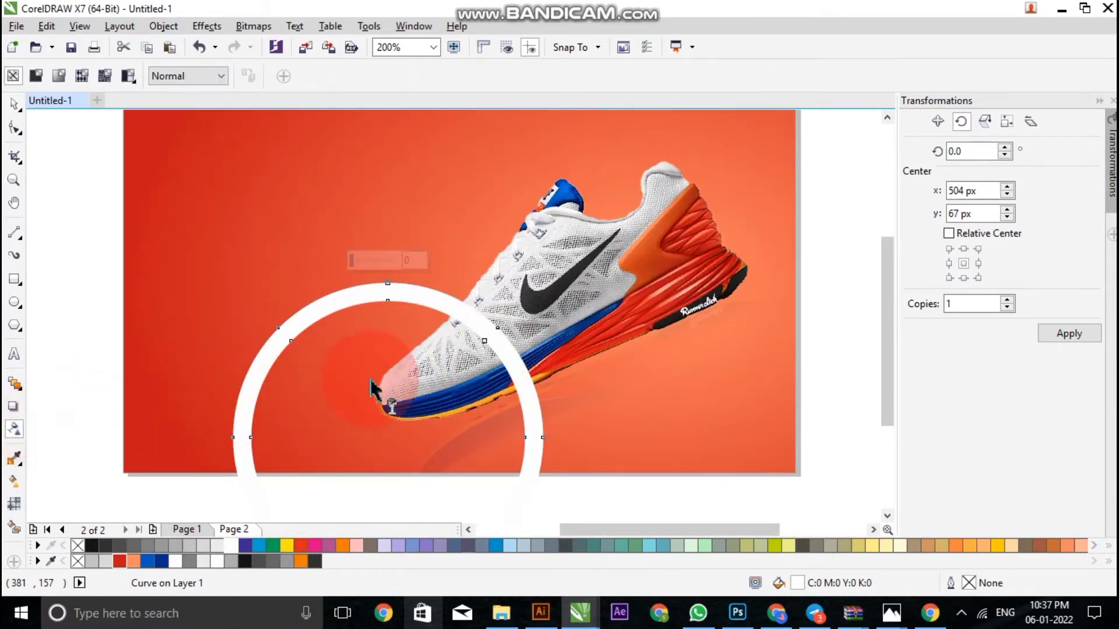
left_click_drag(368, 406, 288, 277)
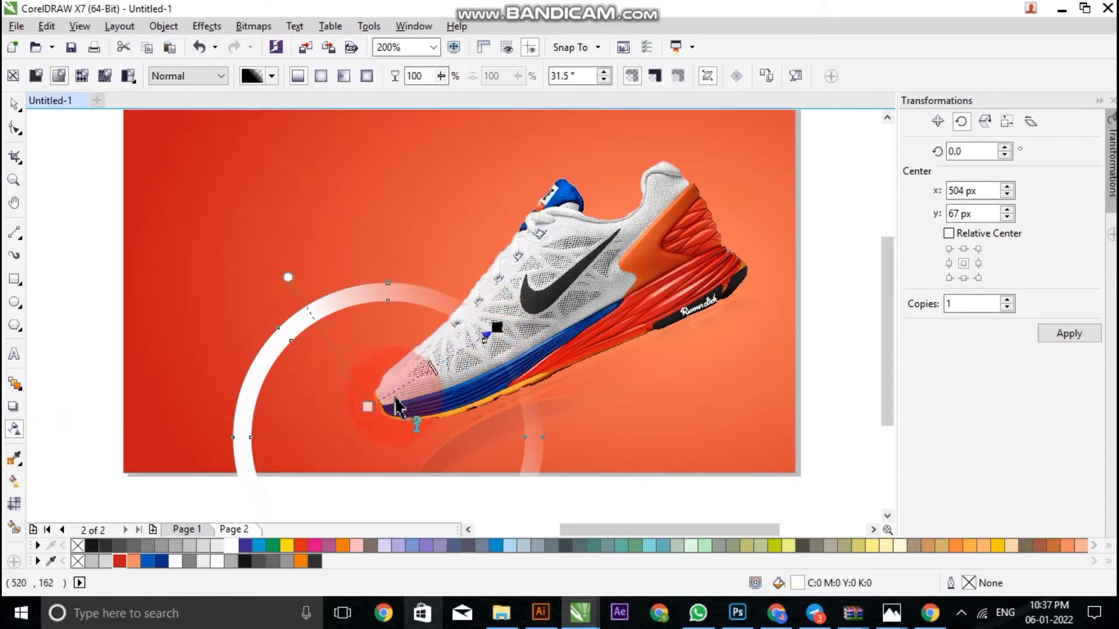
scroll(389, 401, "down", 2)
scroll(414, 417, "up", 2)
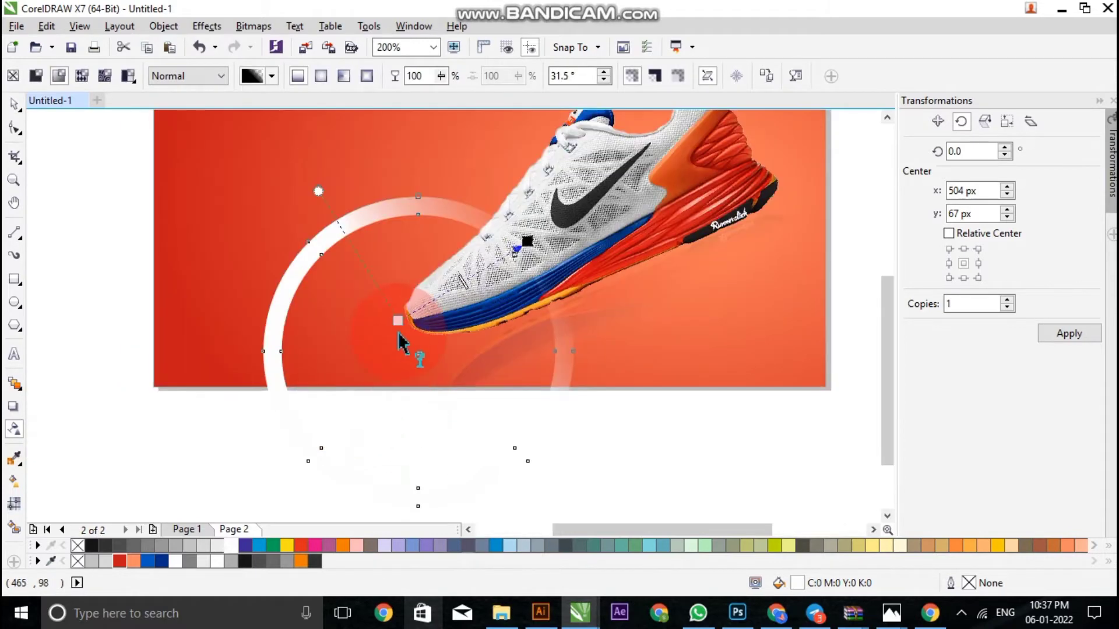
left_click_drag(397, 321, 324, 413)
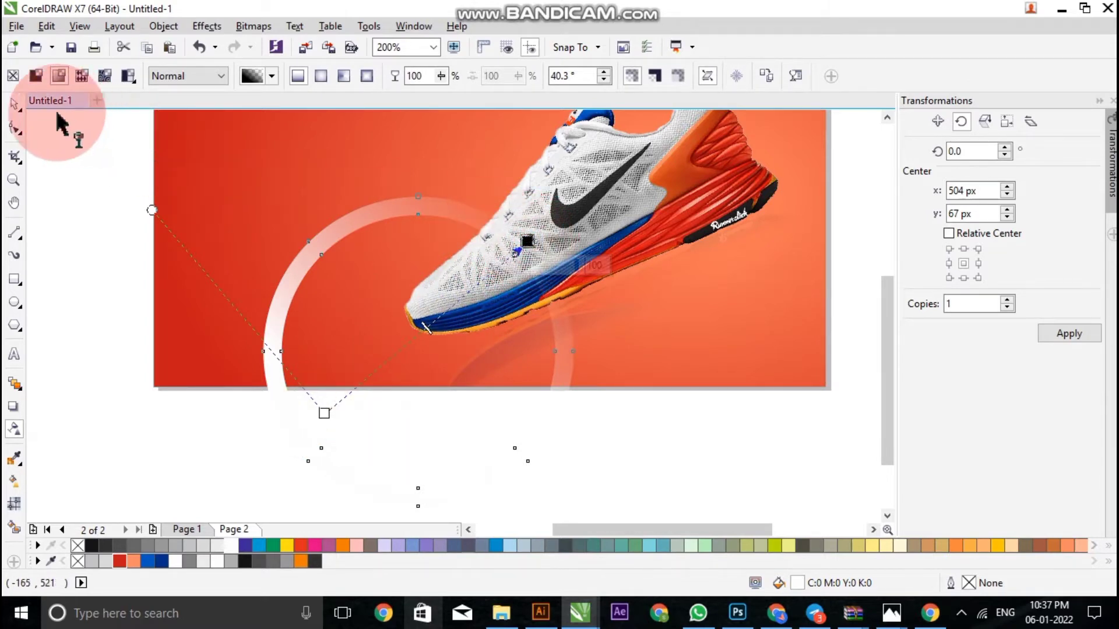
left_click(14, 103)
left_click(133, 561)
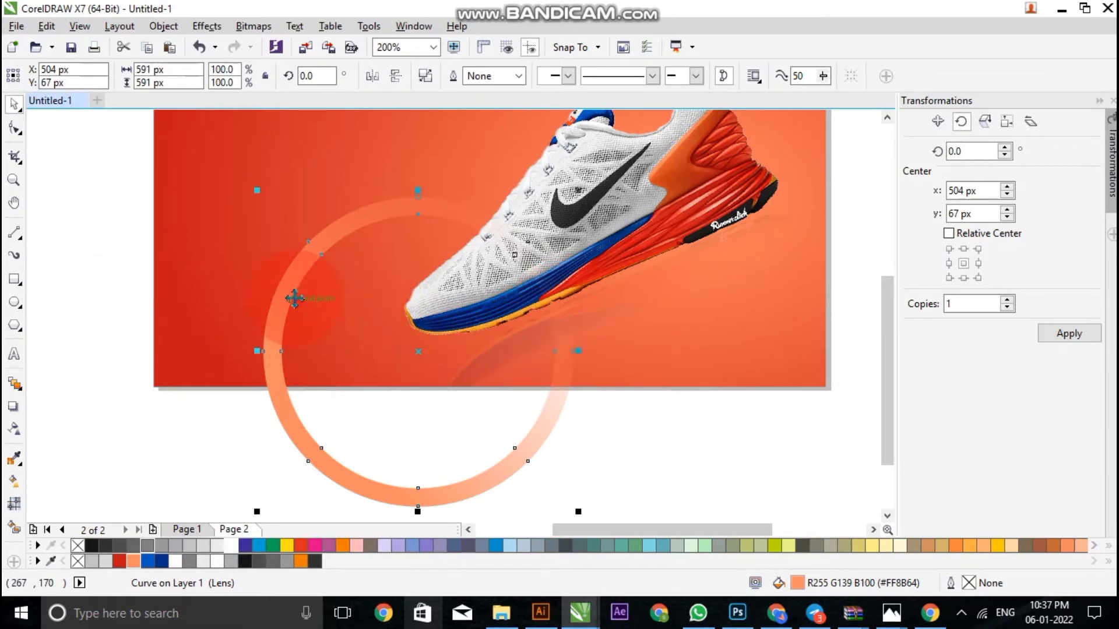
left_click_drag(288, 296, 308, 308)
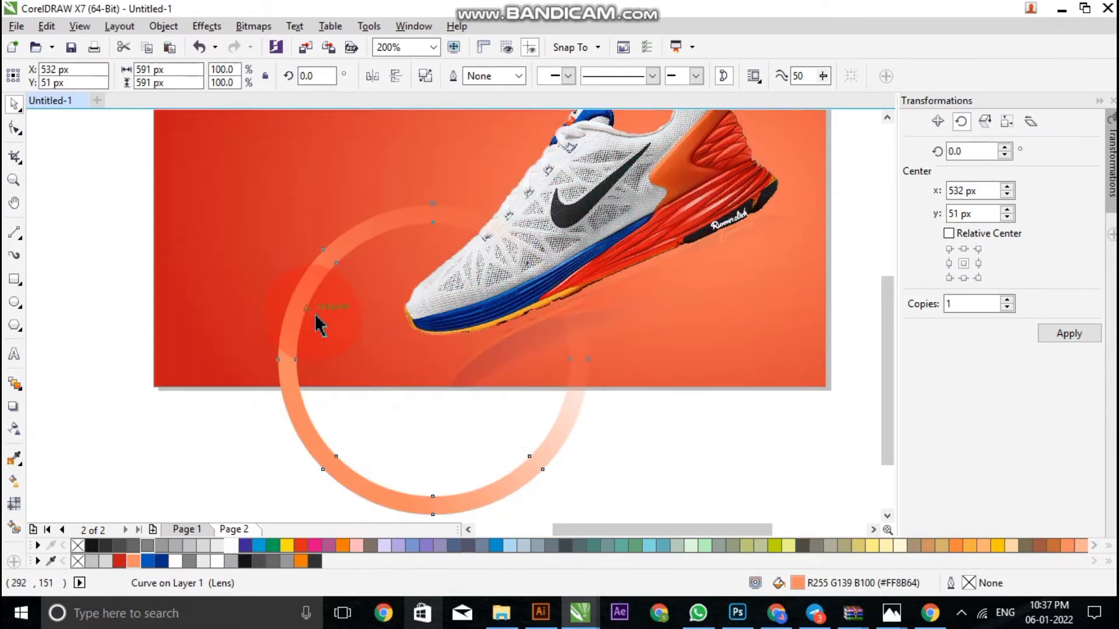
scroll(374, 292, "down", 2)
- PowerClip the orange ring inside the background rectangle and enter its contents for editing
right_click(339, 284)
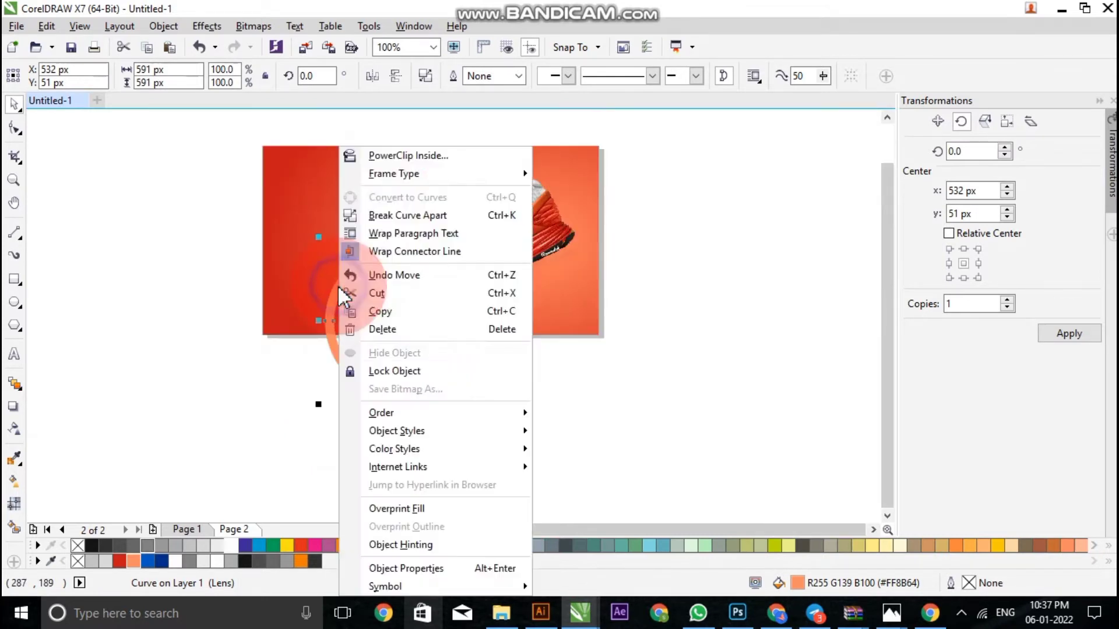
left_click(416, 147)
left_click(272, 226)
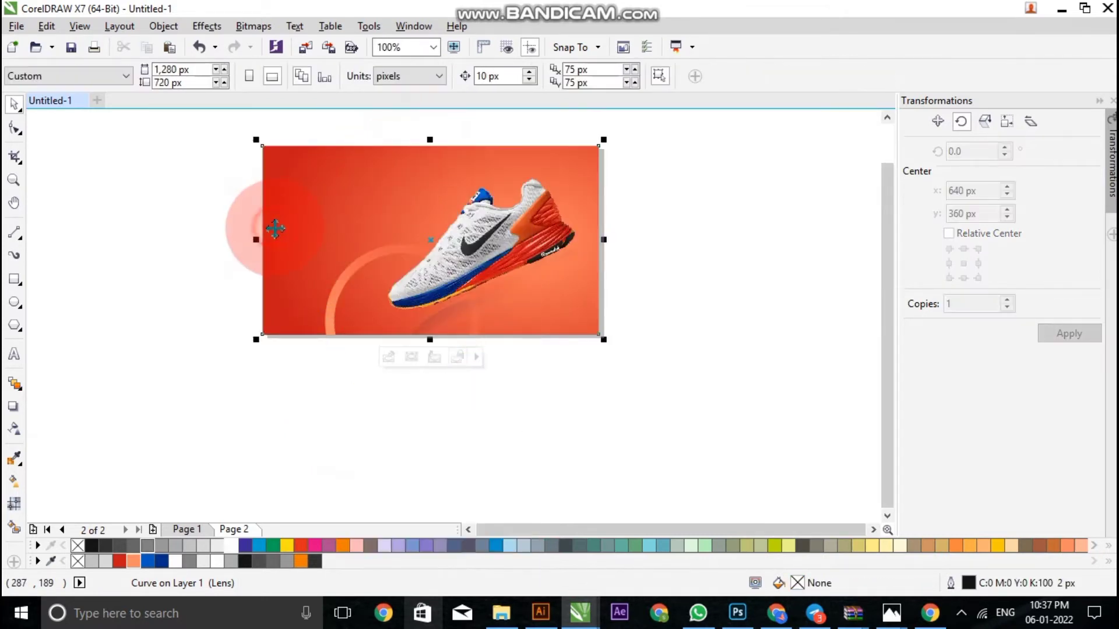
left_click(339, 291)
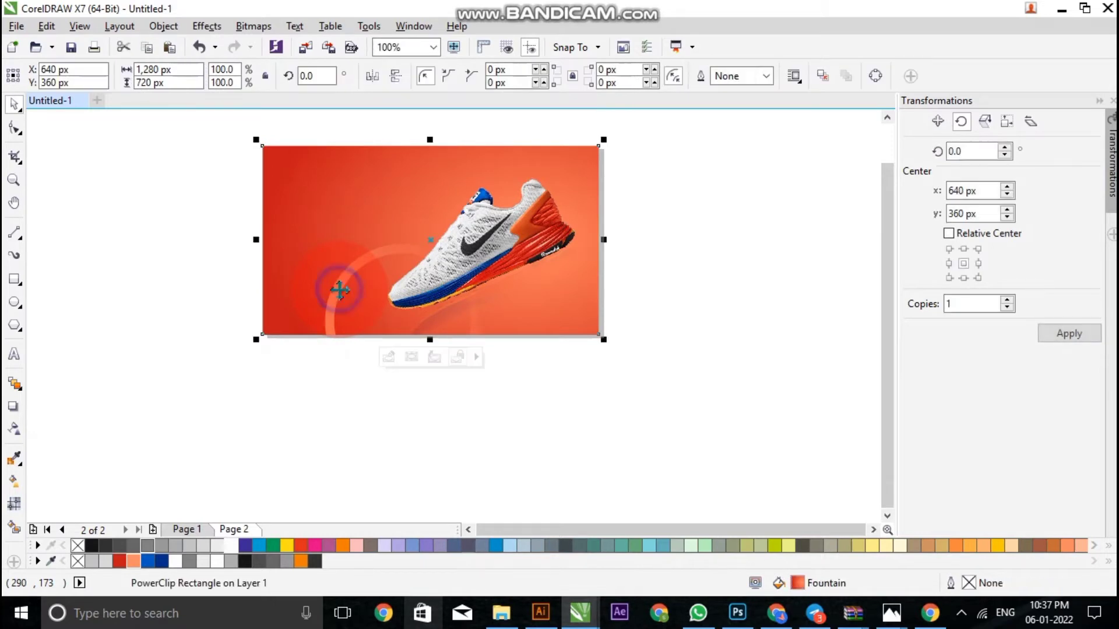
right_click(341, 291)
left_click(401, 143)
scroll(379, 286, "up", 1)
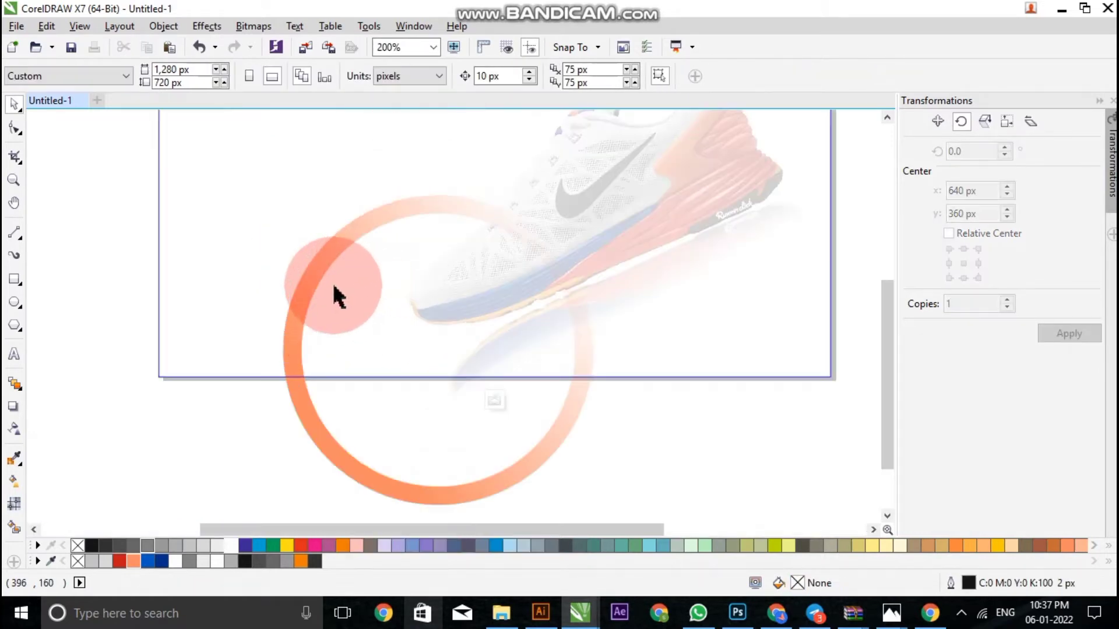
- Adjust the ring's transparency fade so it ends toward the lower left
left_click(316, 275)
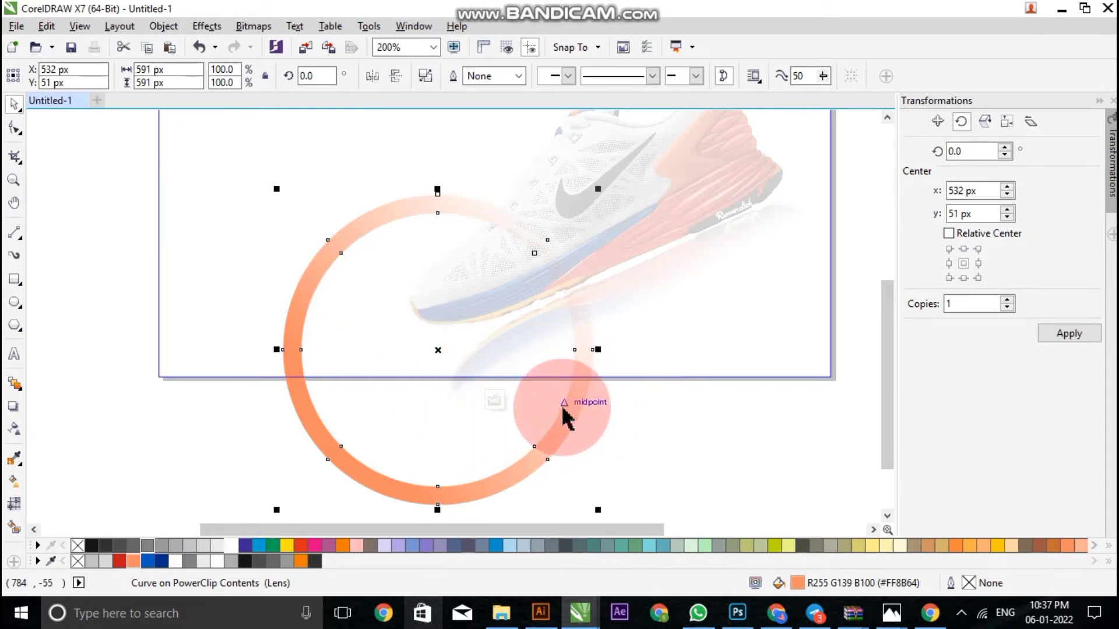
left_click(15, 430)
left_click_drag(344, 411, 309, 459)
left_click(312, 454)
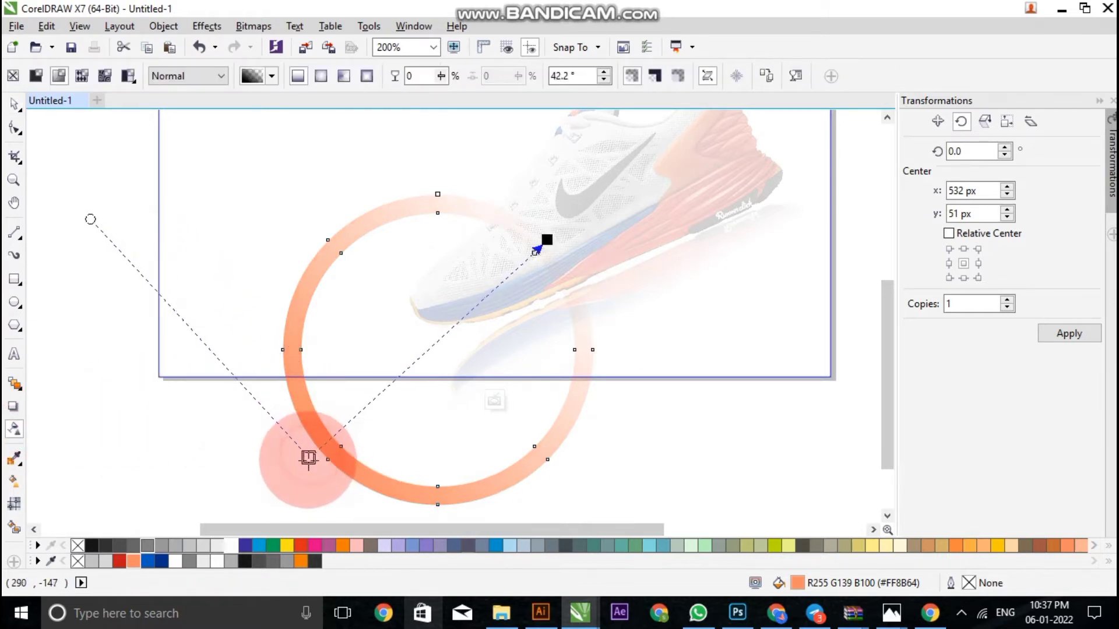
left_click(13, 103)
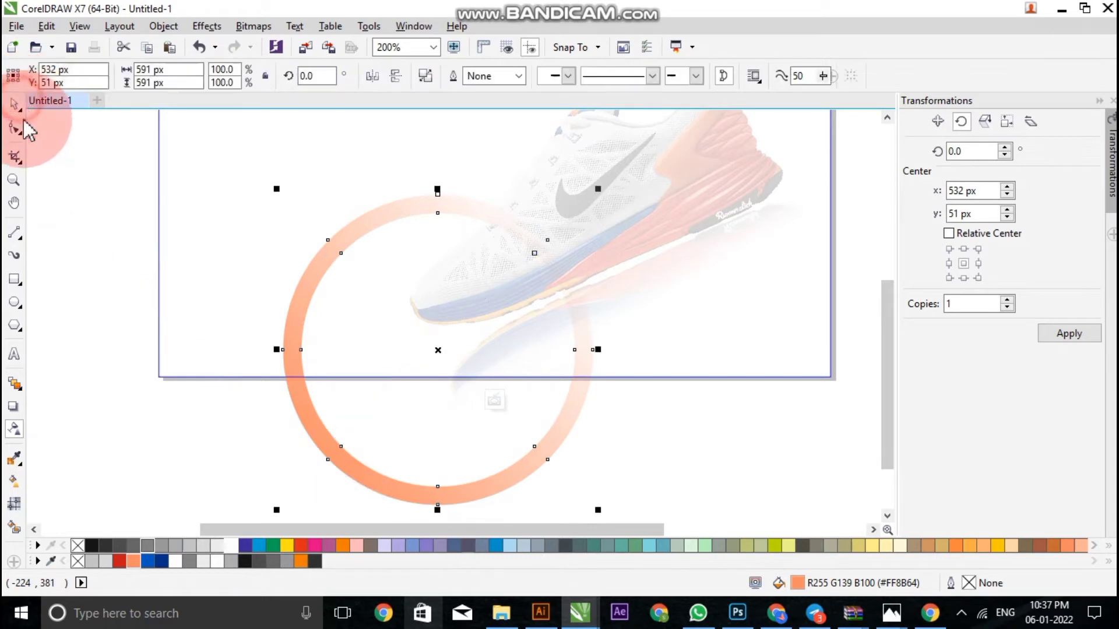
scroll(357, 445, "down", 1)
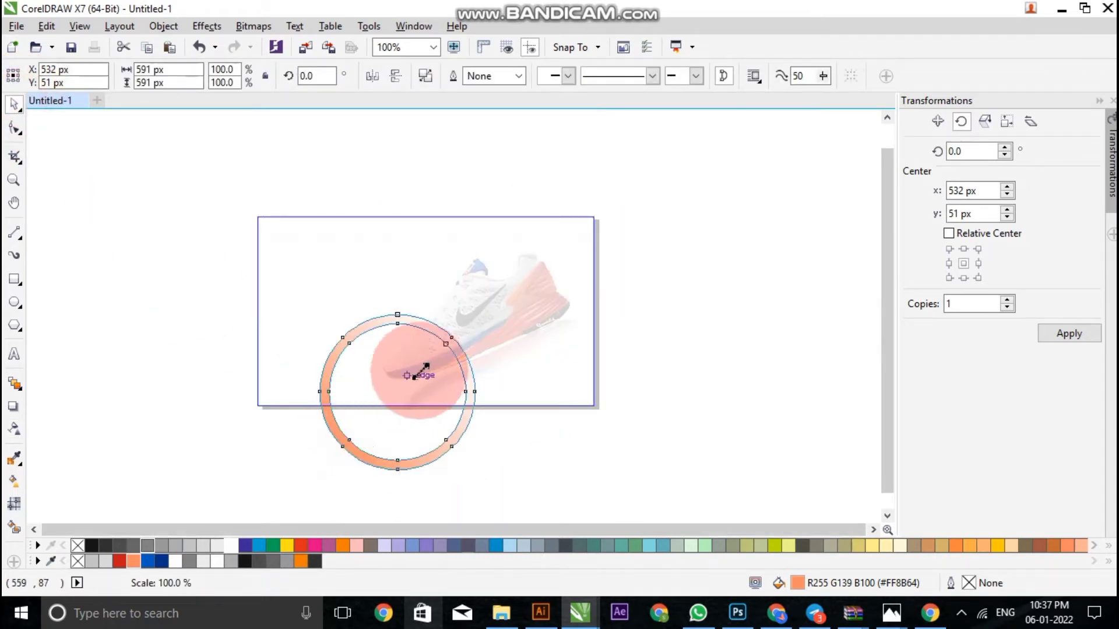
- Place a mirrored ring copy at the banner's top right edge
left_click_drag(314, 477, 503, 299)
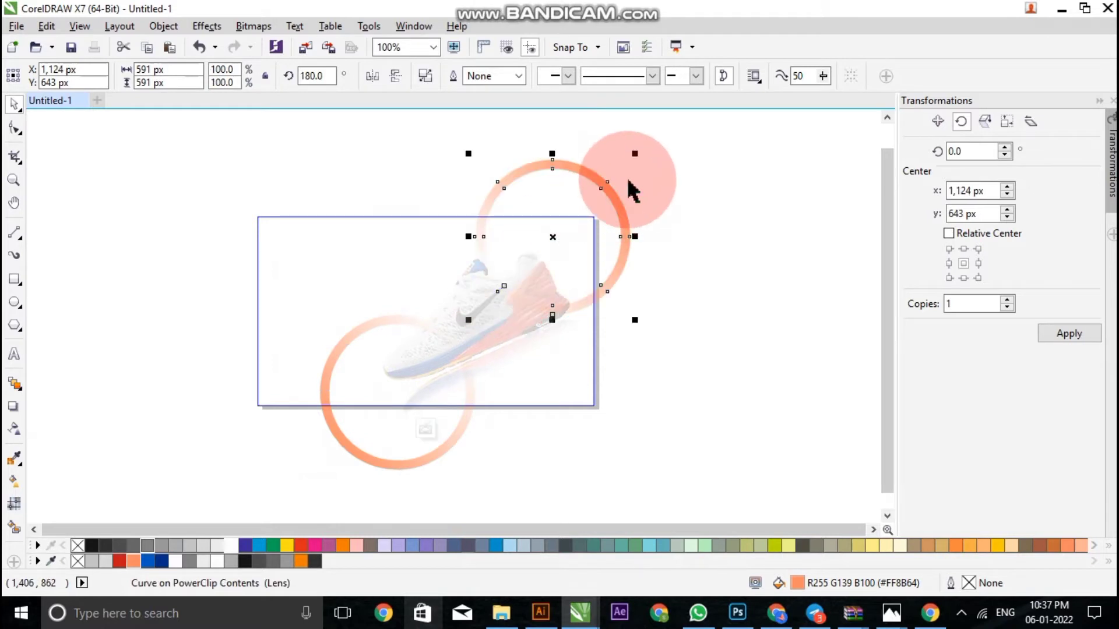
left_click_drag(609, 200, 602, 216)
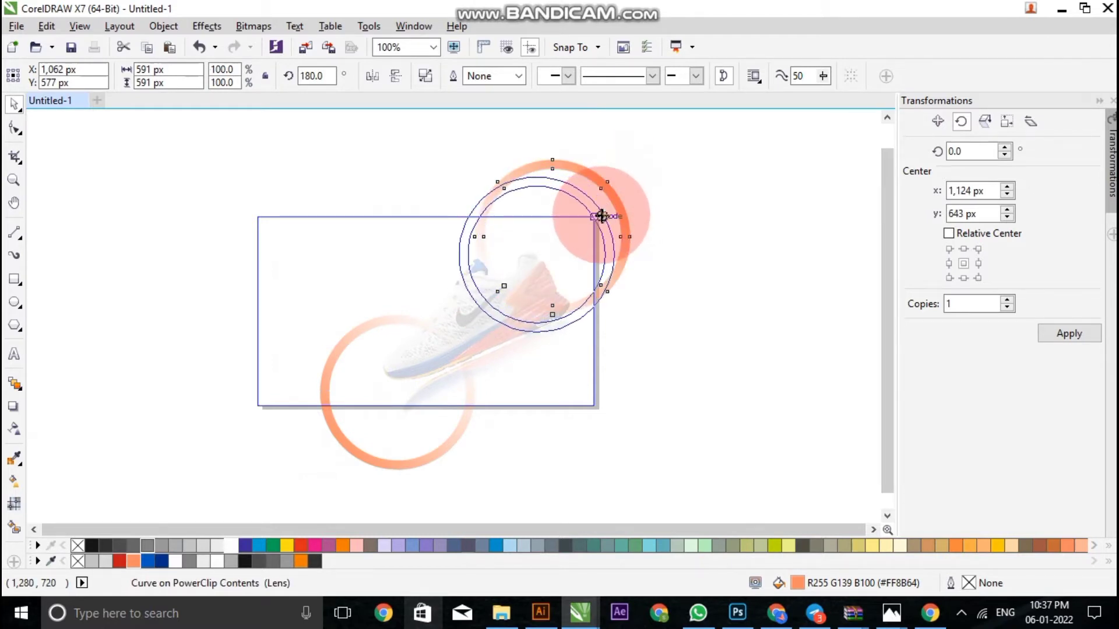
scroll(602, 216, "up", 4)
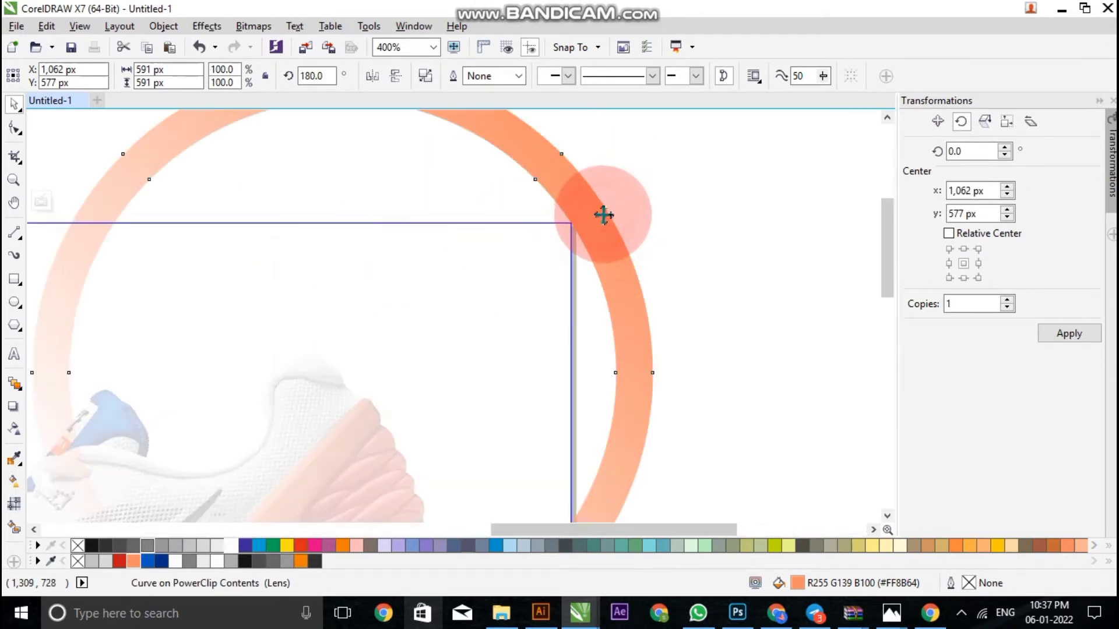
scroll(603, 215, "down", 2)
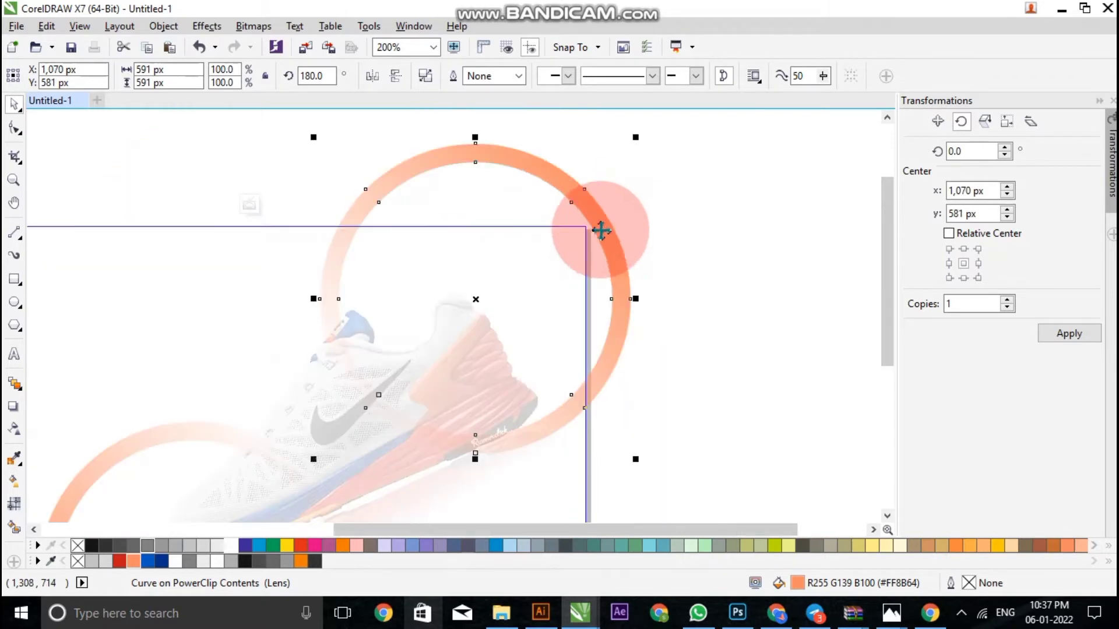
- Give the upper ring a transparency fade and finish editing the PowerClip contents
left_click(12, 431)
left_click(356, 410)
mouse_move(364, 406)
left_mouse_down()
mouse_move(336, 424)
mouse_move(345, 418)
left_mouse_up()
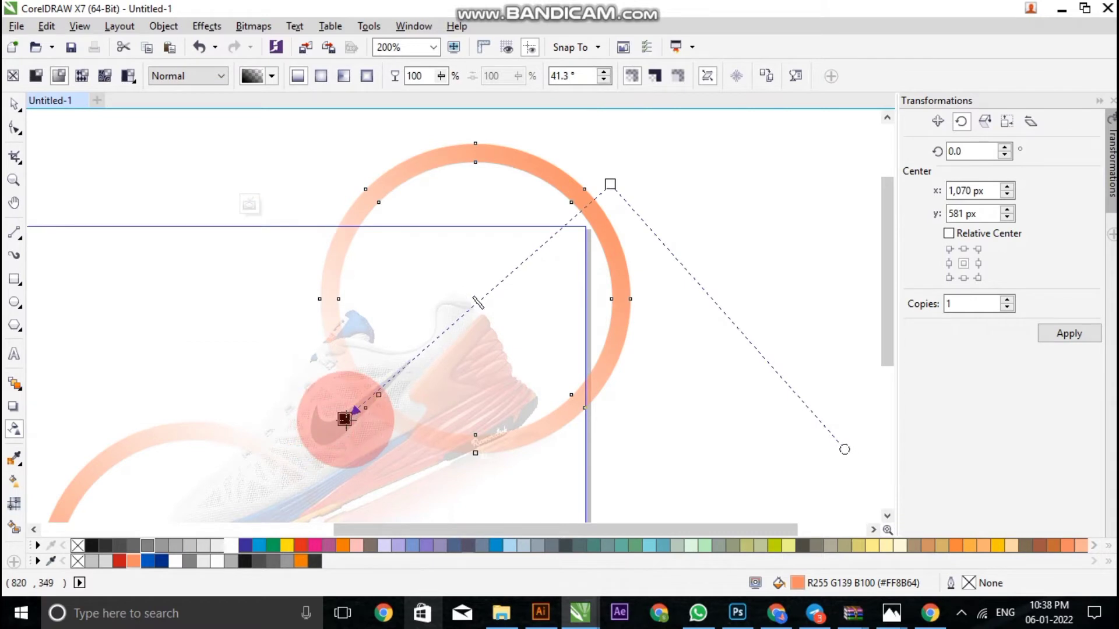
left_click(14, 104)
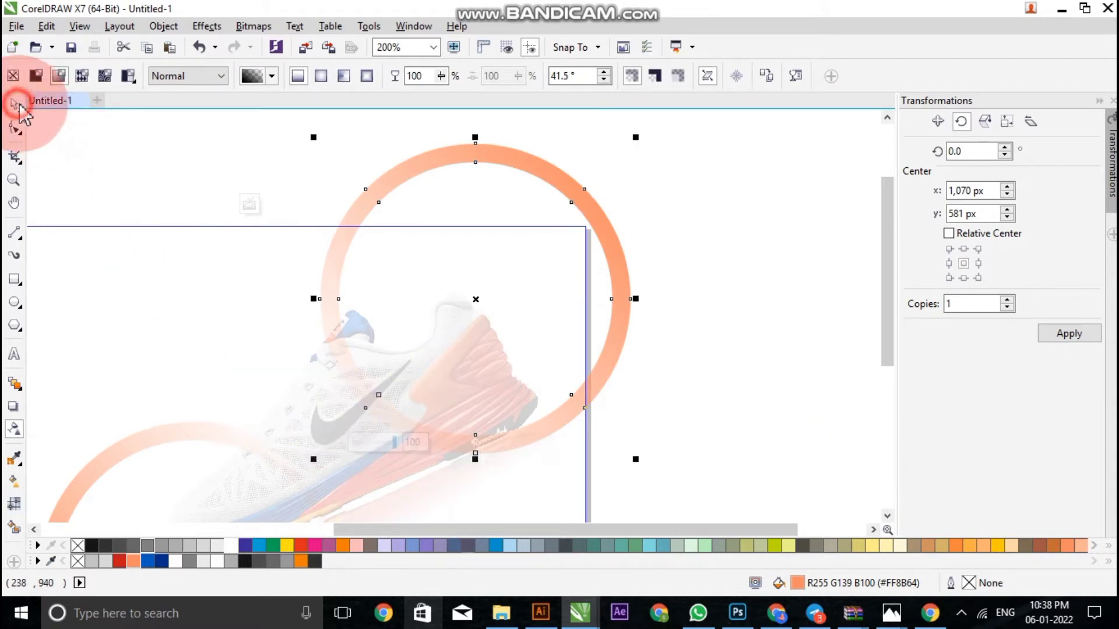
left_click(249, 205)
scroll(433, 280, "down", 1)
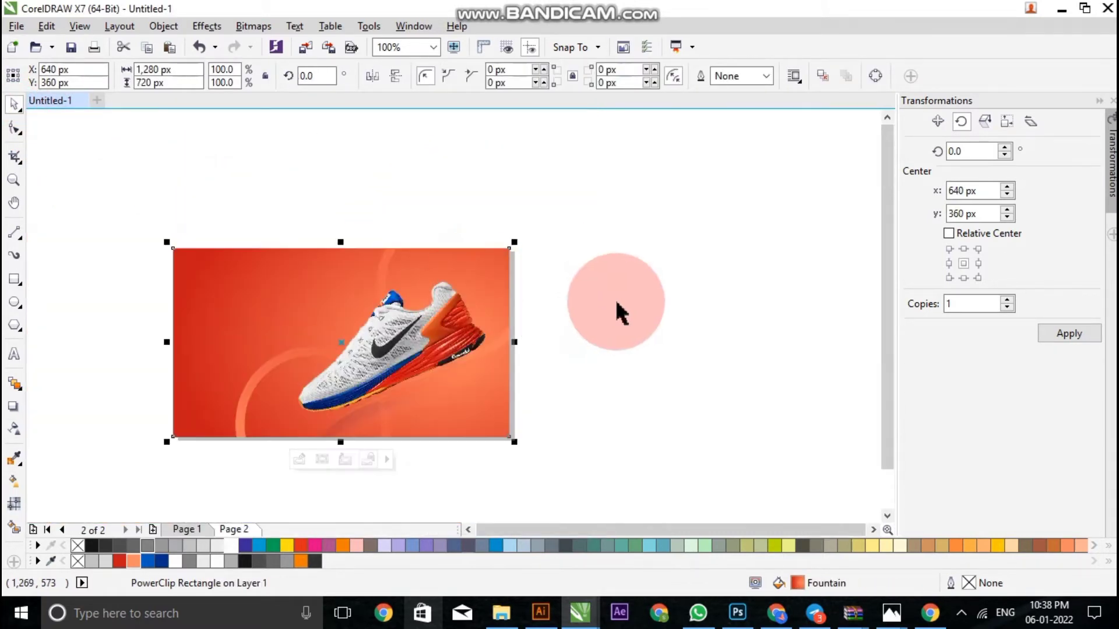
- Zoom to fit the page and type a RUNNING text object left of the sneaker
left_click(619, 295)
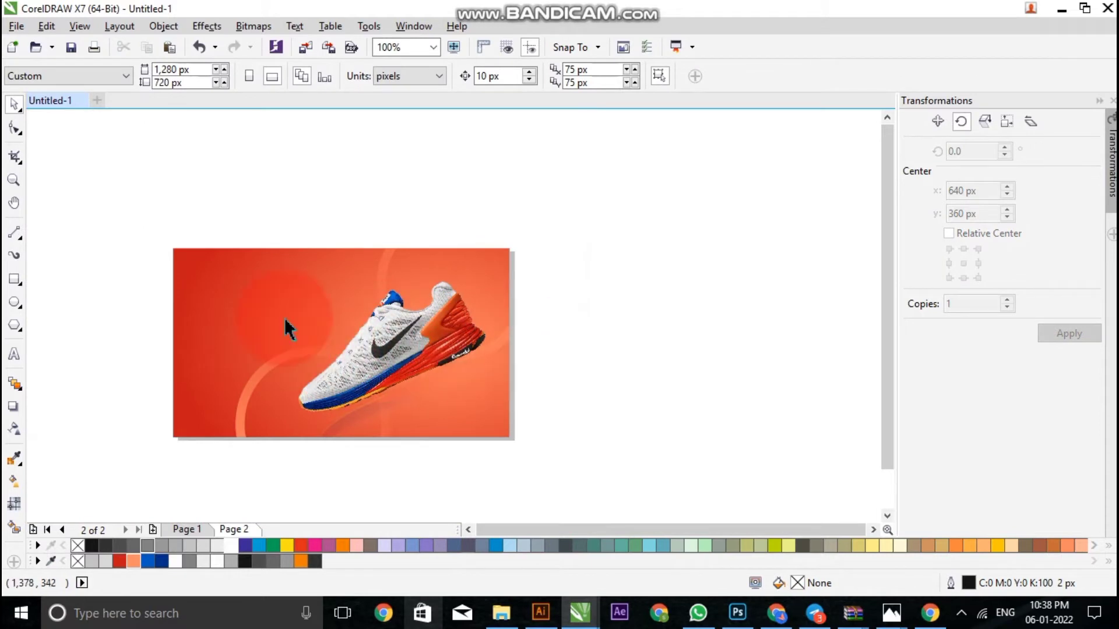
key("shift+F4")
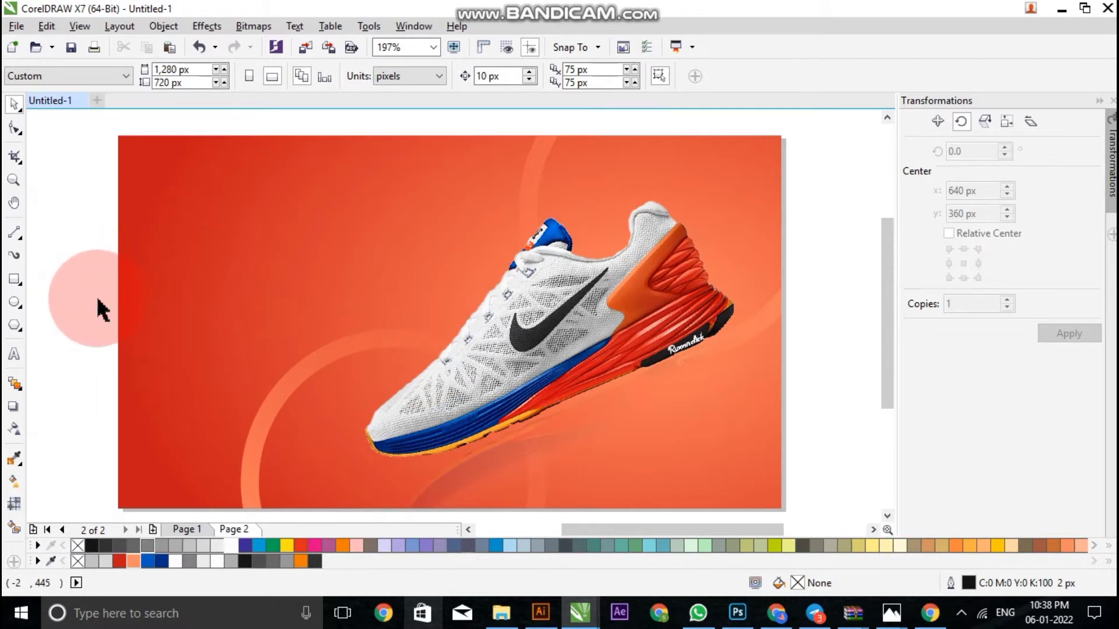
left_click(16, 353)
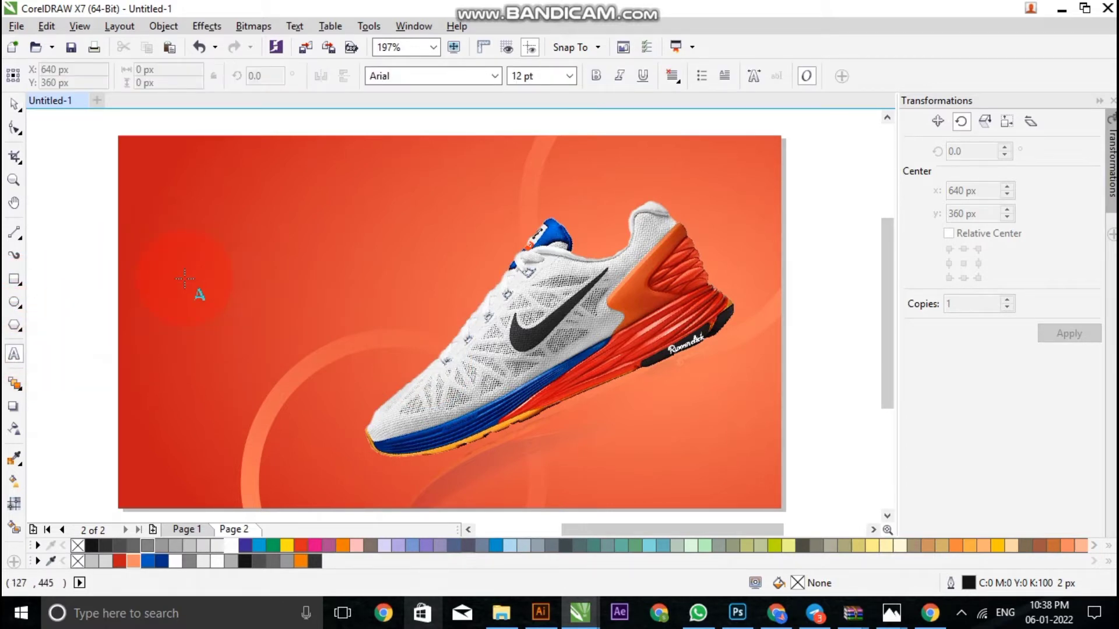
left_click(186, 280)
type("RUNNING")
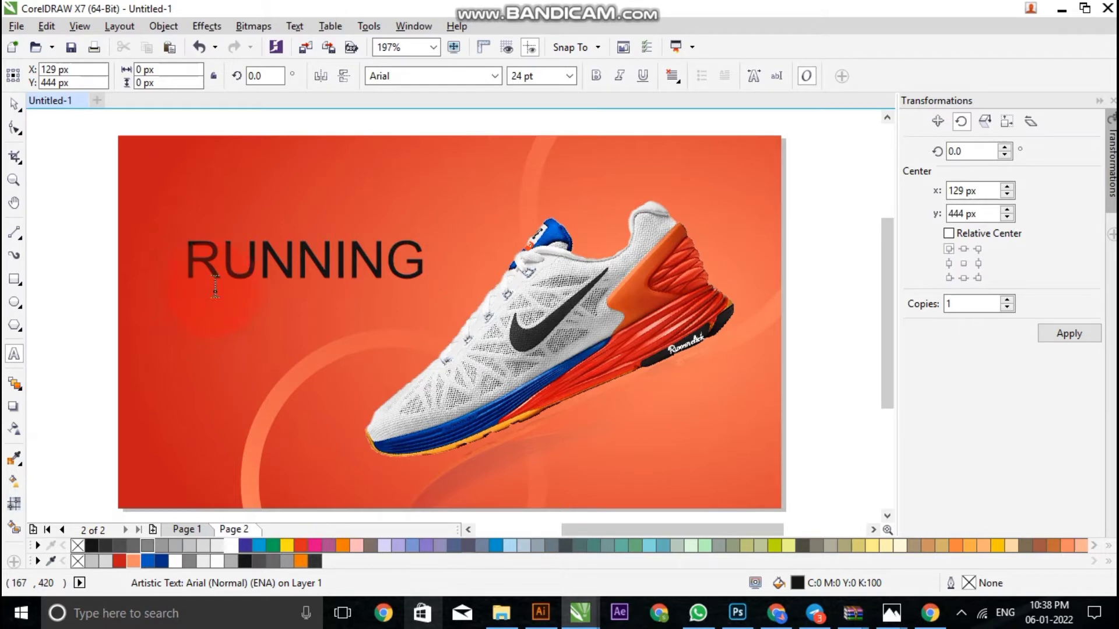
left_click(15, 105)
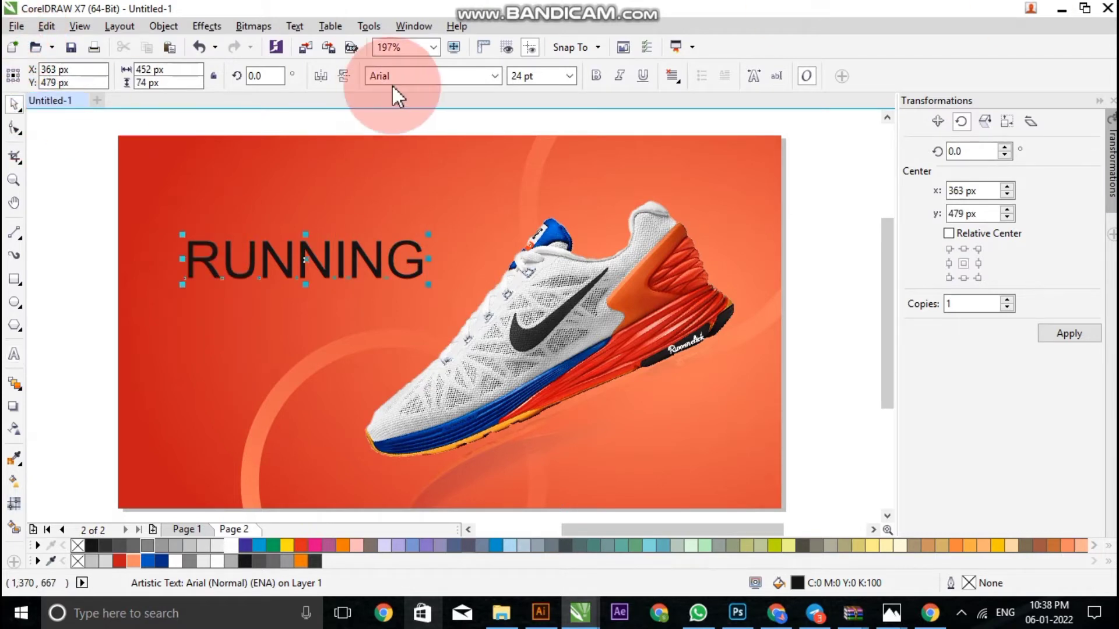
- Set RUNNING to Cocogoose Condensed Trial, italic and bold
left_click(497, 78)
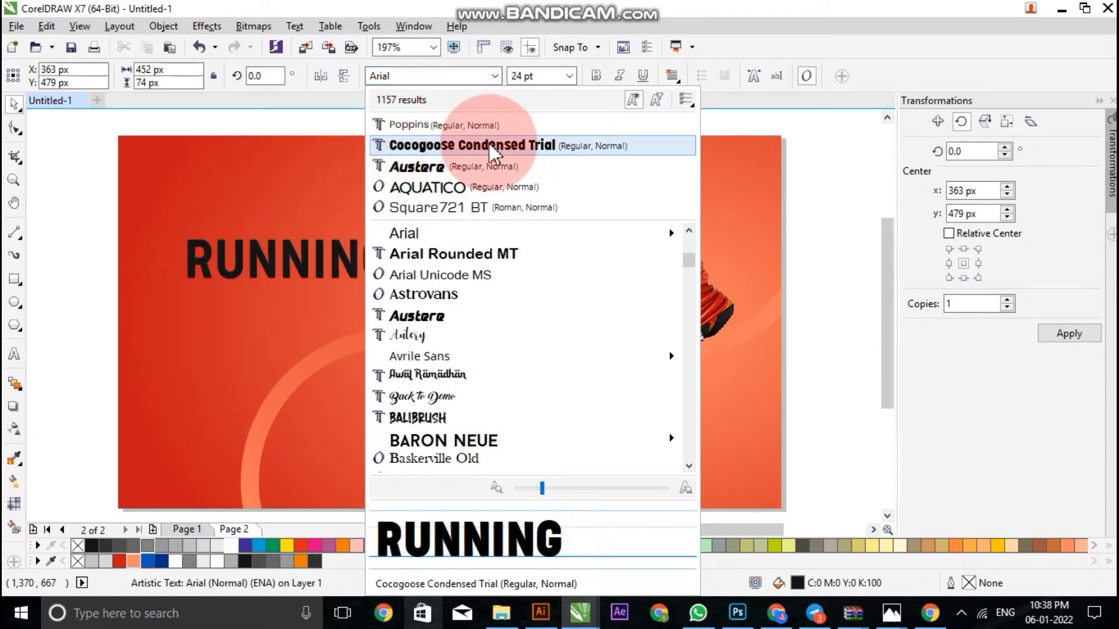
left_click(464, 147)
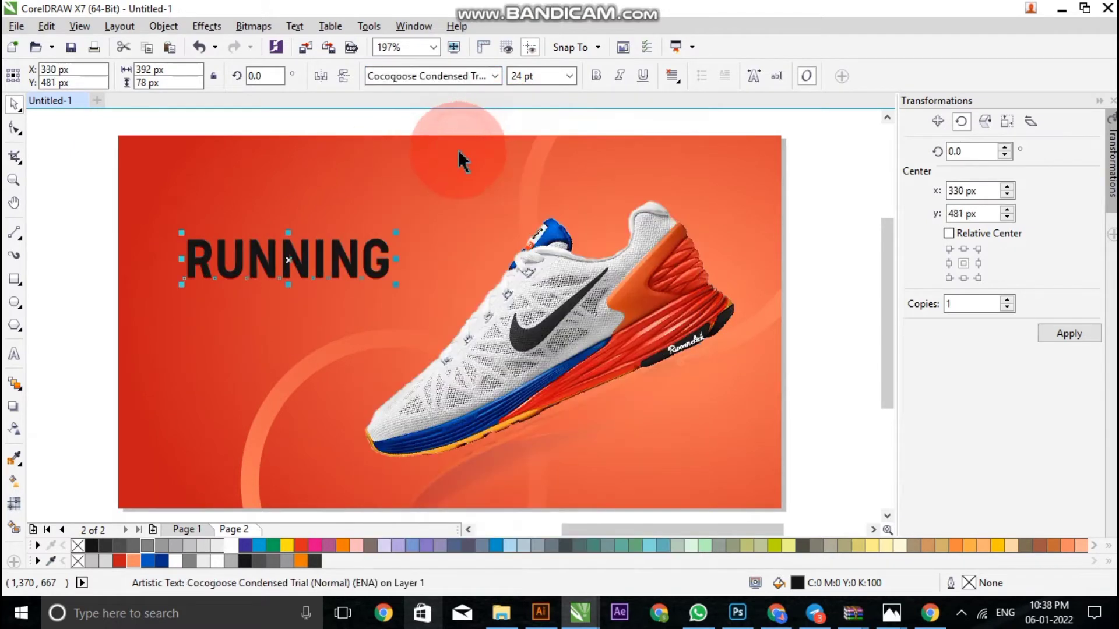
left_click(619, 83)
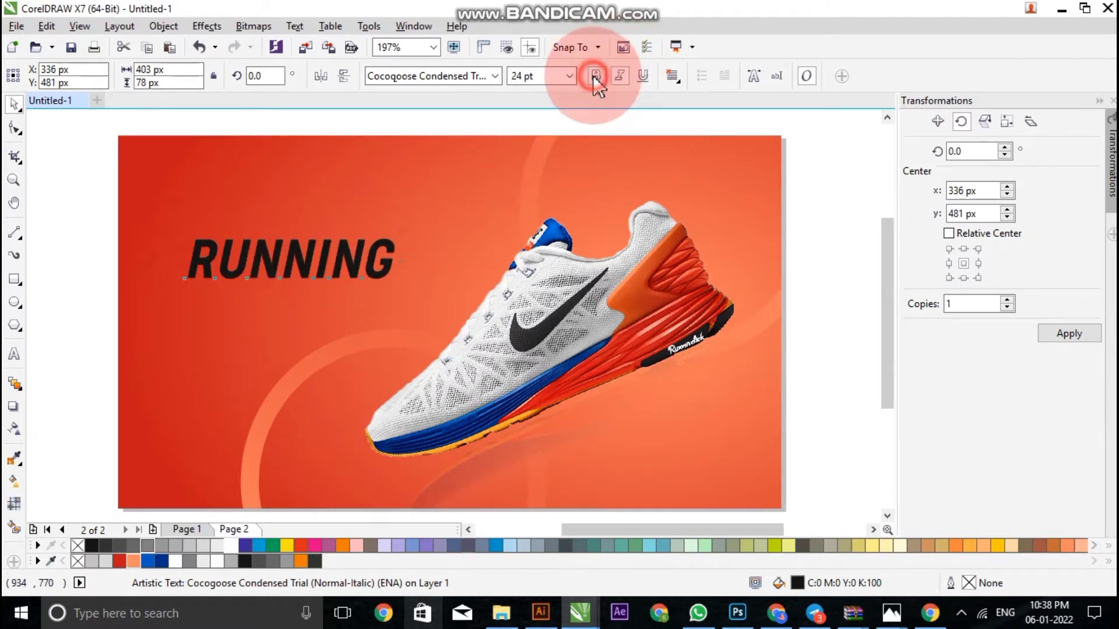
left_click(595, 77)
left_click(595, 77)
left_click(594, 76)
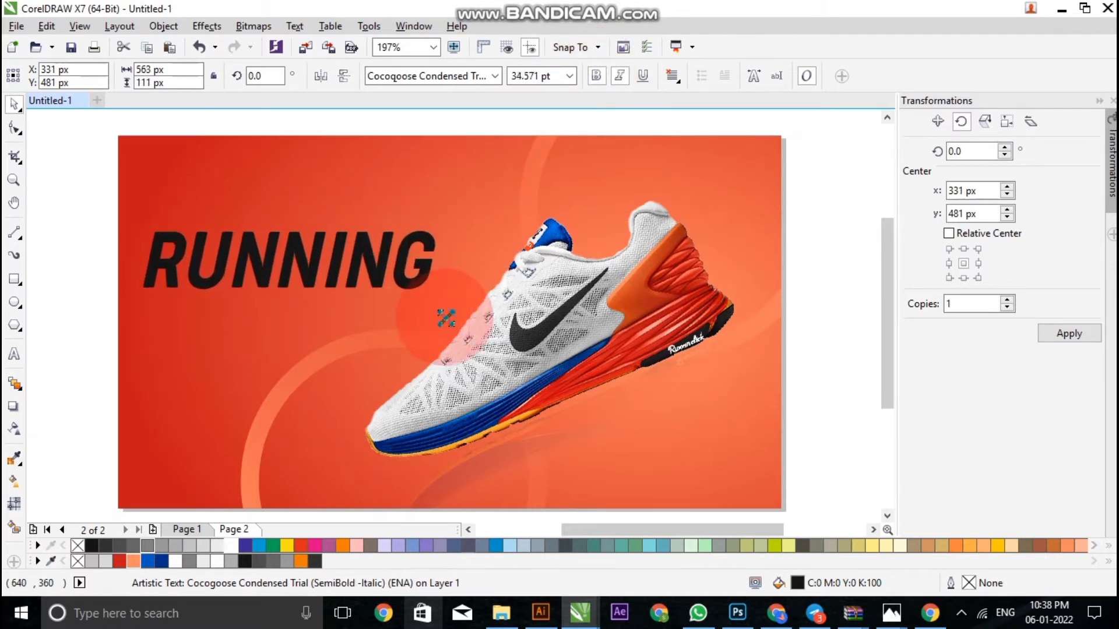
- Scale up RUNNING and position it so its last letter meets the sneaker's toe
left_click_drag(408, 293, 448, 315)
left_click_drag(386, 285, 512, 326)
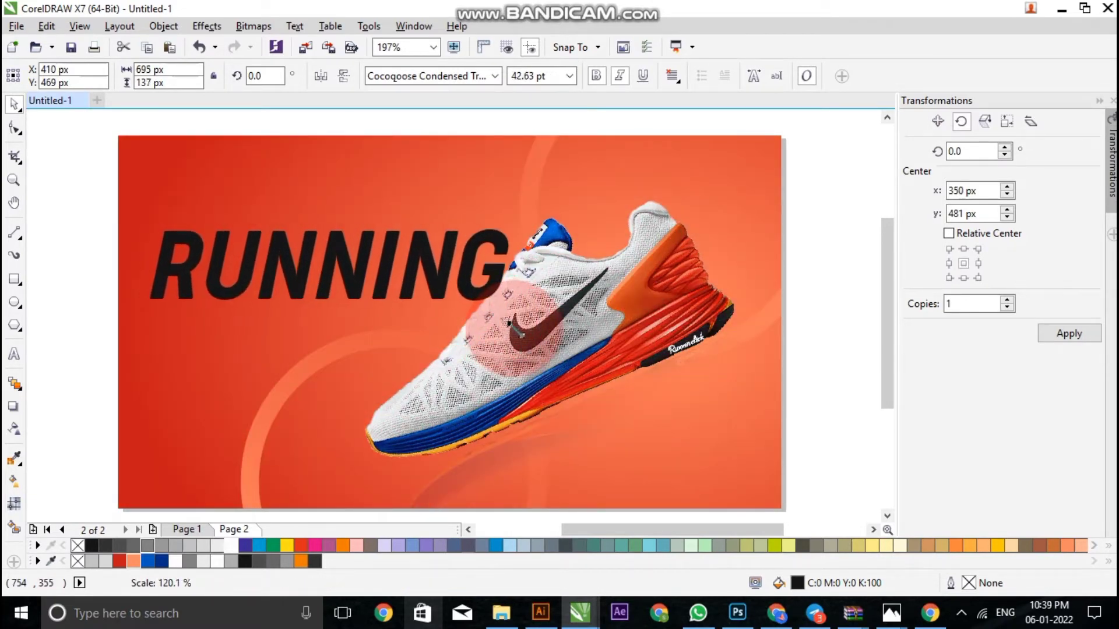
mouse_move(509, 323)
left_mouse_down()
mouse_move(526, 338)
mouse_move(518, 343)
left_mouse_up()
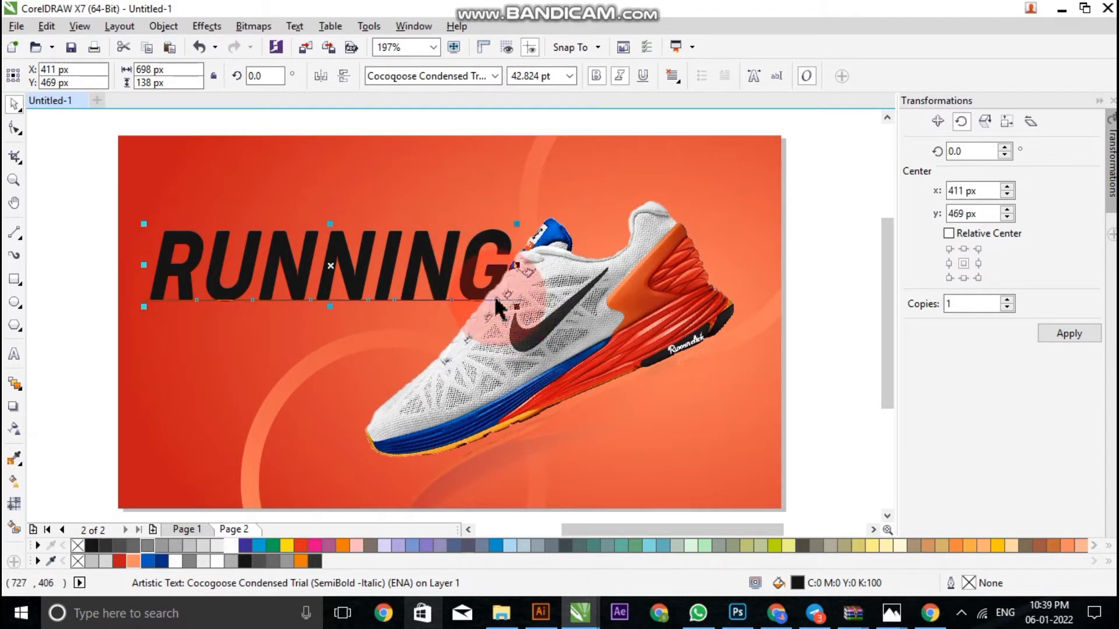
scroll(451, 288, "down", 2)
- Draw a long horizontal line below the banner and give it a 4 px outline
left_click(194, 262)
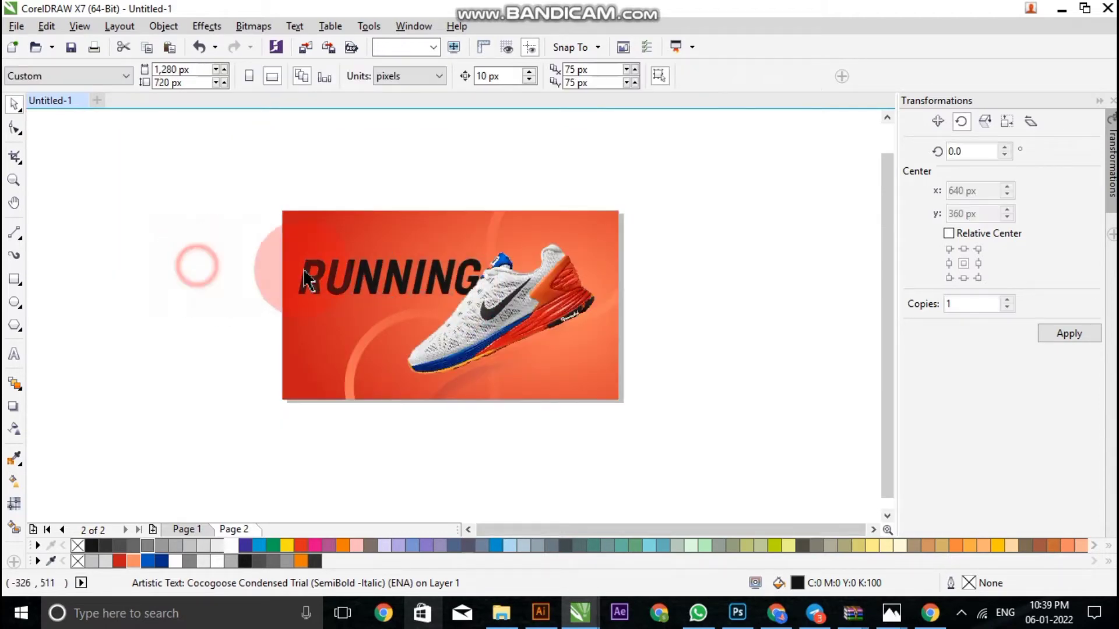
scroll(431, 282, "up", 2)
left_click(320, 298)
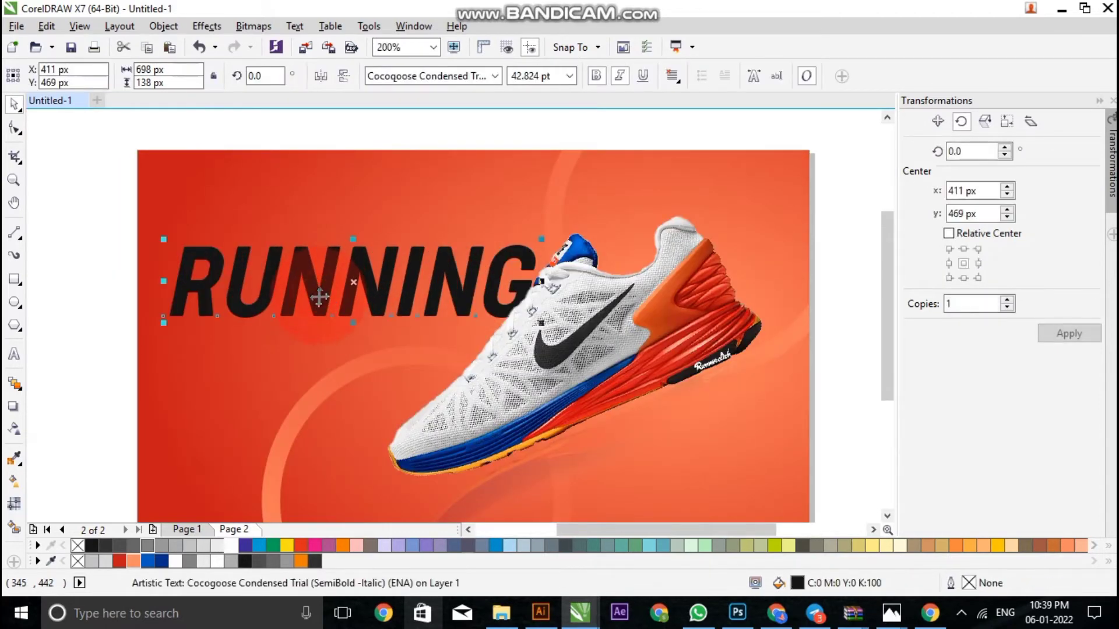
scroll(316, 300, "down", 2)
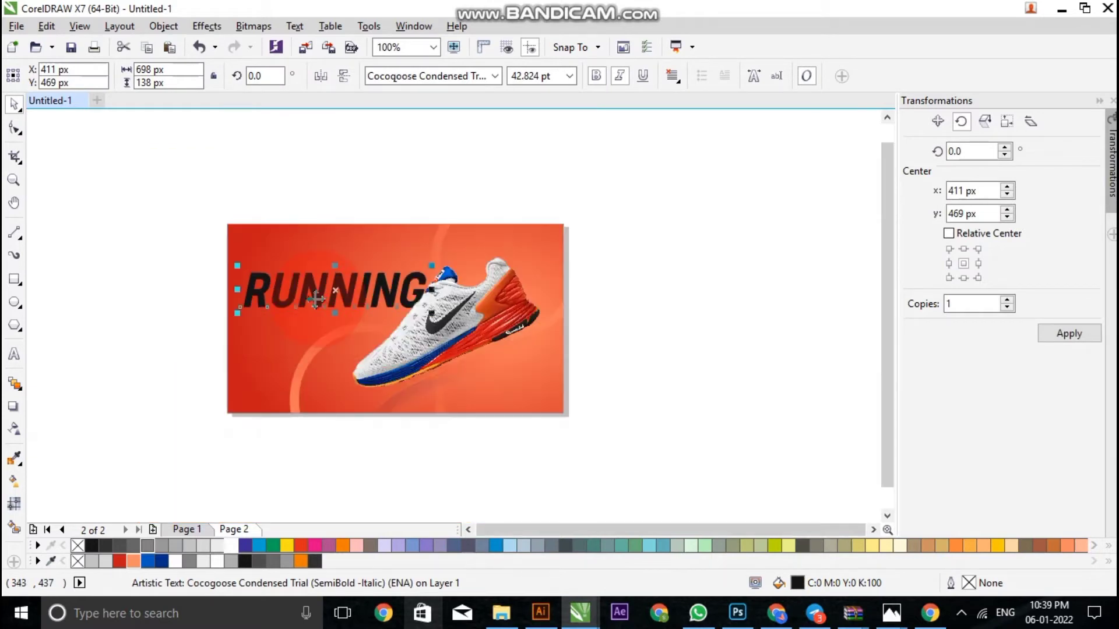
left_click(96, 309)
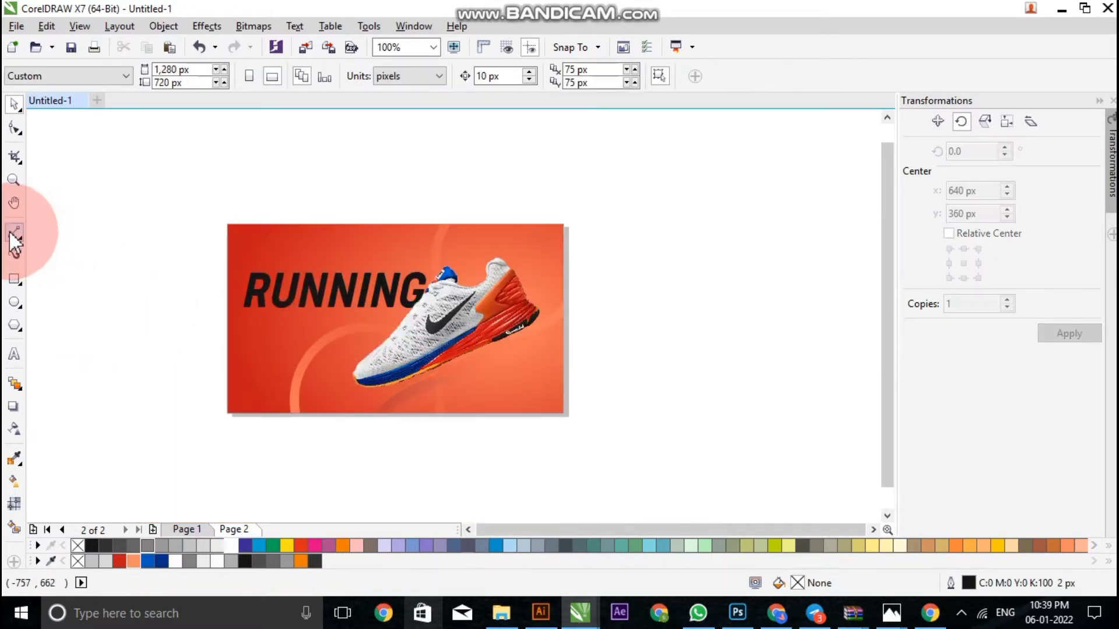
left_click(15, 232)
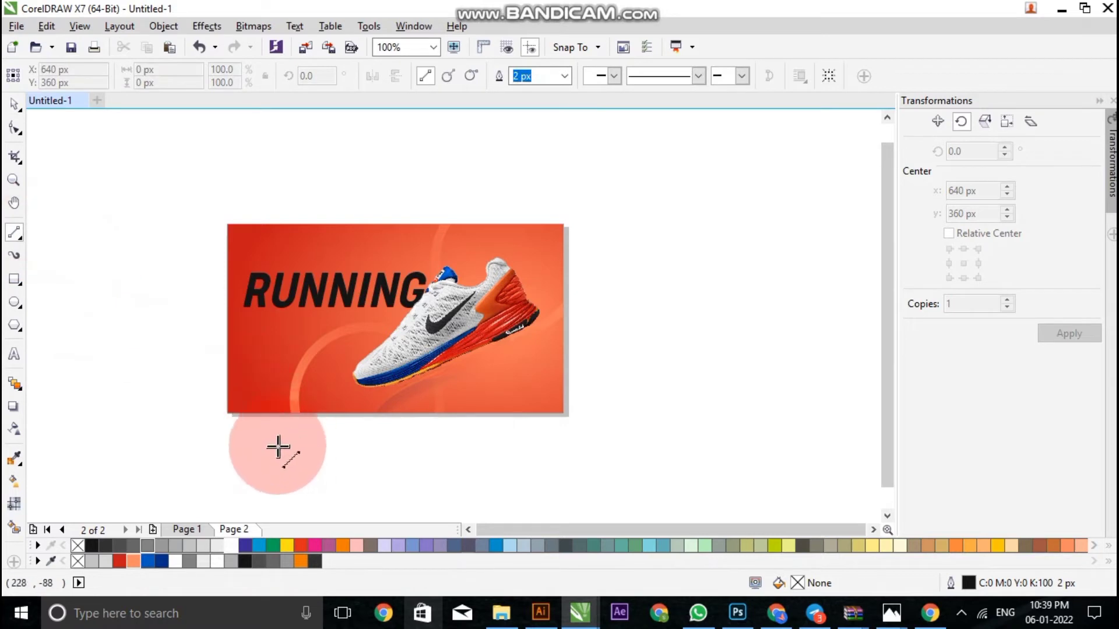
left_click_drag(141, 443, 668, 479)
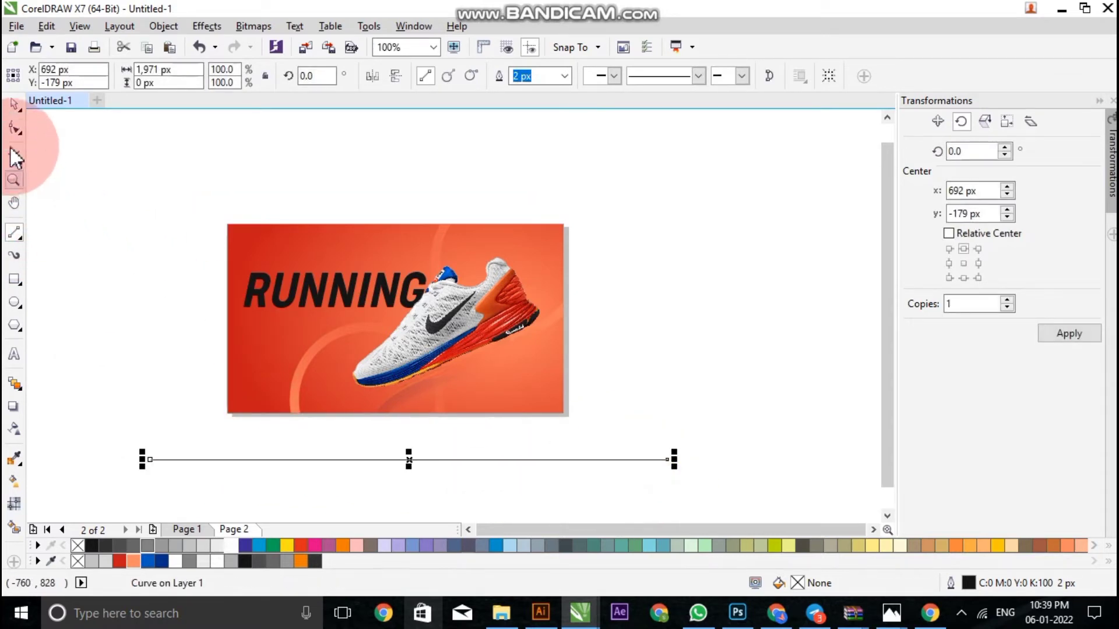
left_click(14, 103)
scroll(399, 460, "up", 1)
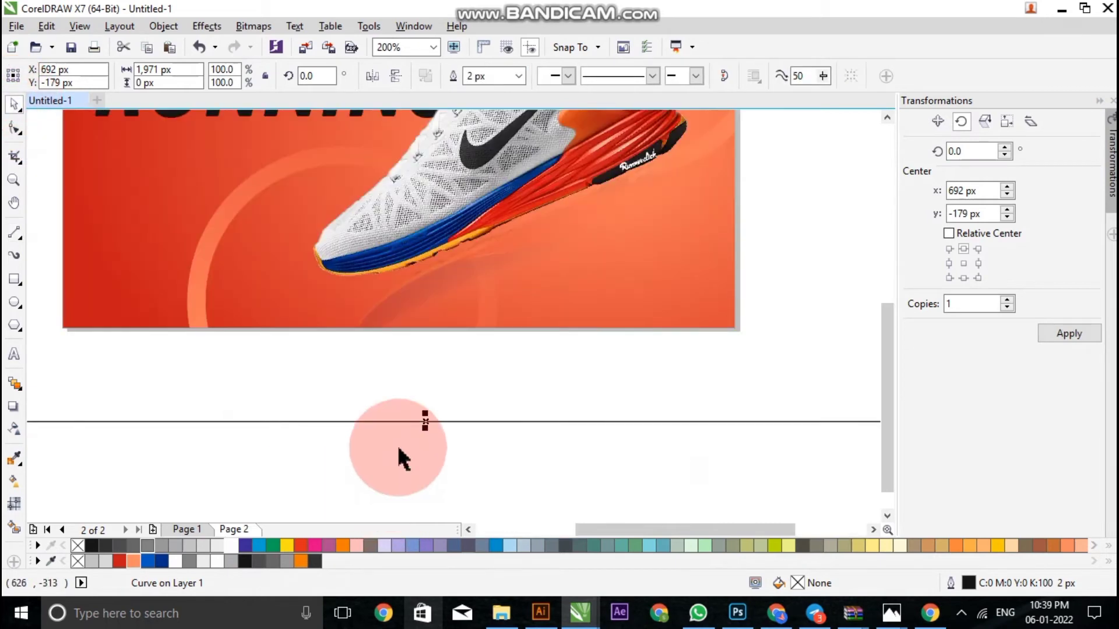
scroll(408, 434, "down", 1)
scroll(405, 422, "up", 2)
scroll(399, 370, "down", 2)
left_click(518, 76)
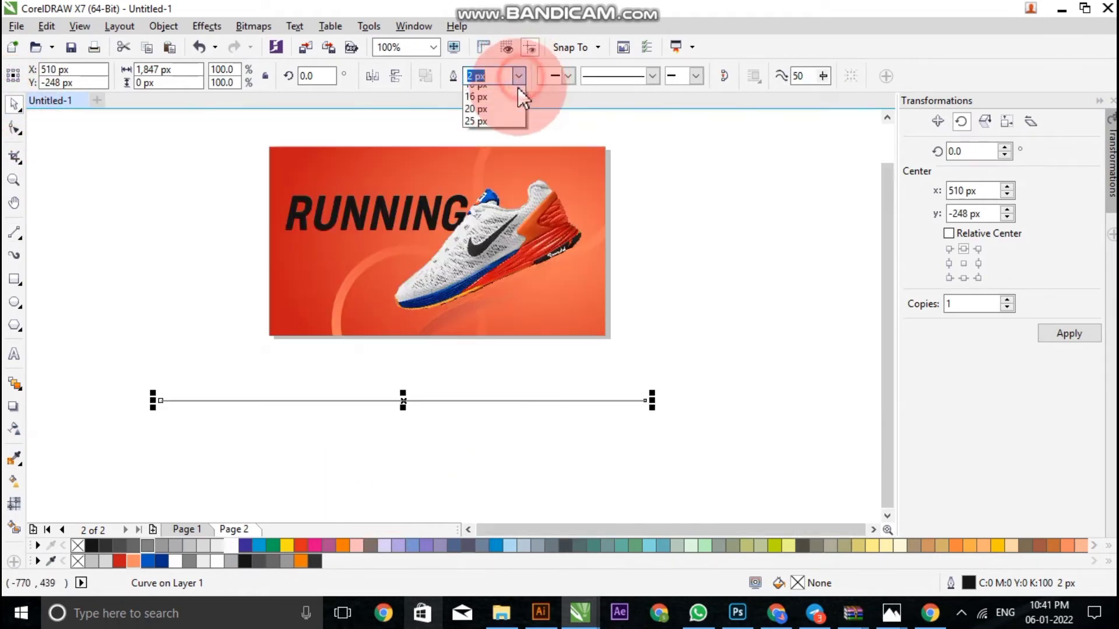
left_click(512, 154)
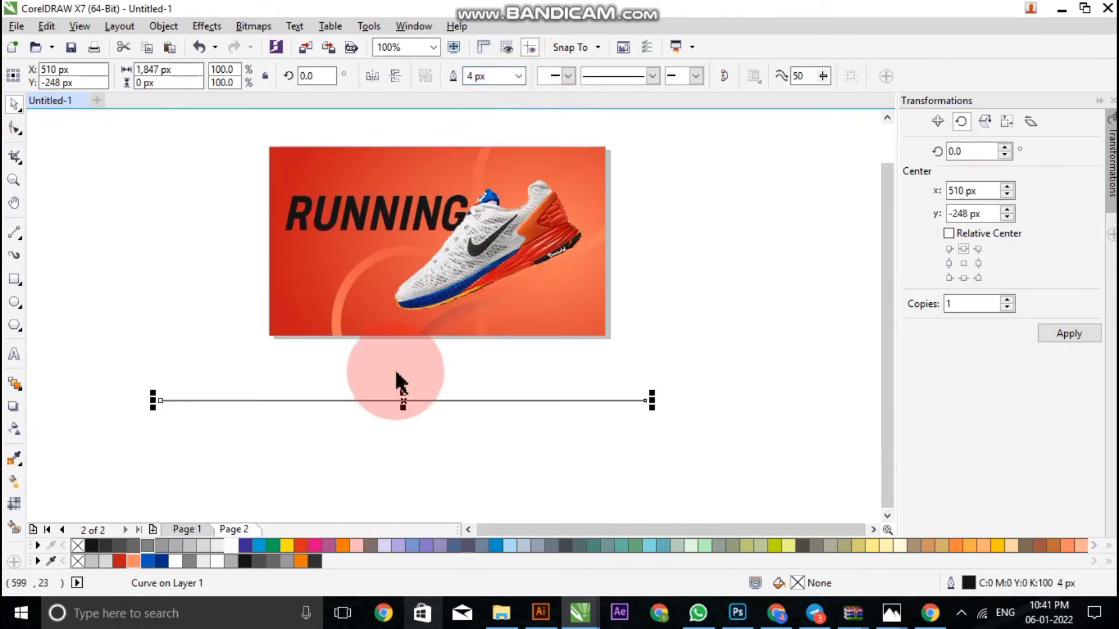
- Drag-copy the line just below and repeat with Ctrl+R into a block of 34 lines
scroll(399, 379, "up", 3)
scroll(408, 355, "down", 1)
scroll(420, 338, "down", 1)
scroll(415, 312, "up", 1)
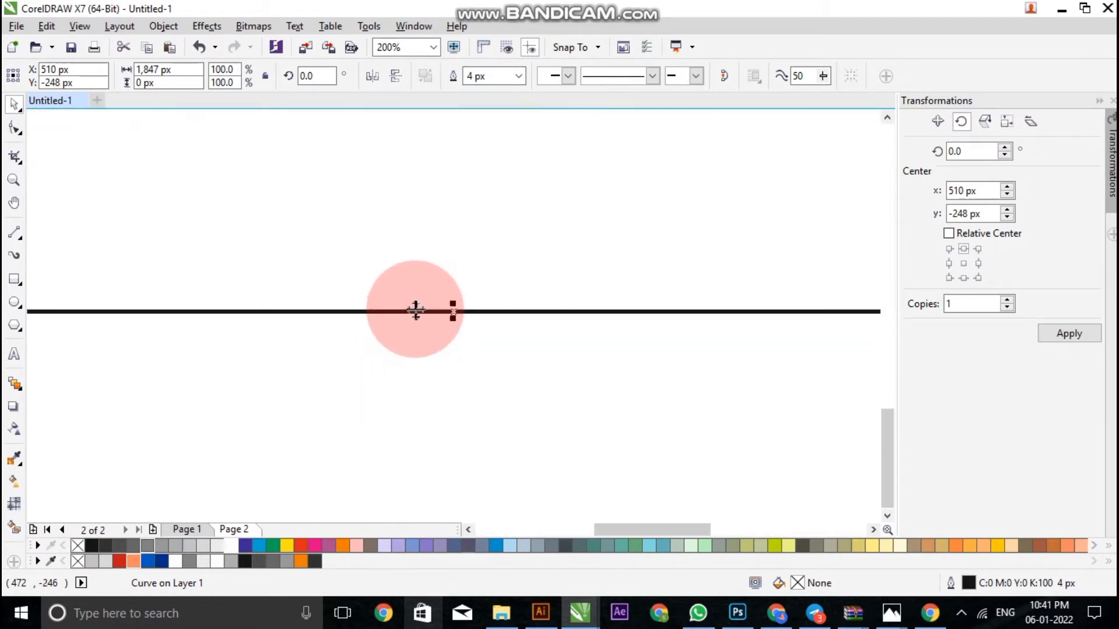
left_click_drag(454, 311, 456, 332)
scroll(456, 332, "down", 2)
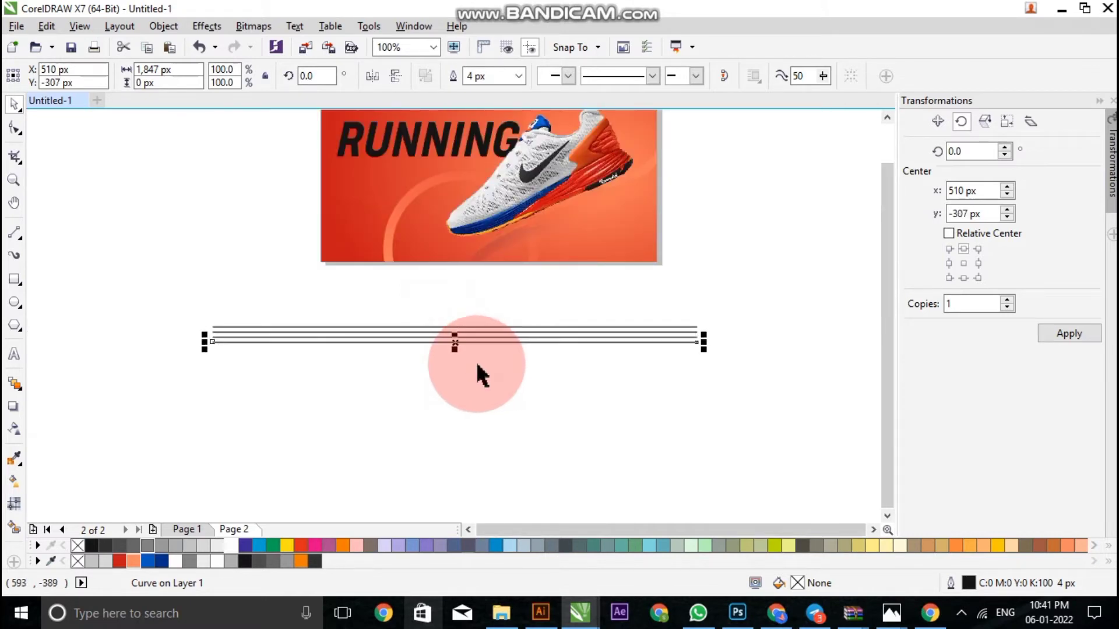
key("ctrl+r")
key("ctrl+r")
key("ctrl+r")
key("ctrl+r")
key("ctrl+r")
key("ctrl+r")
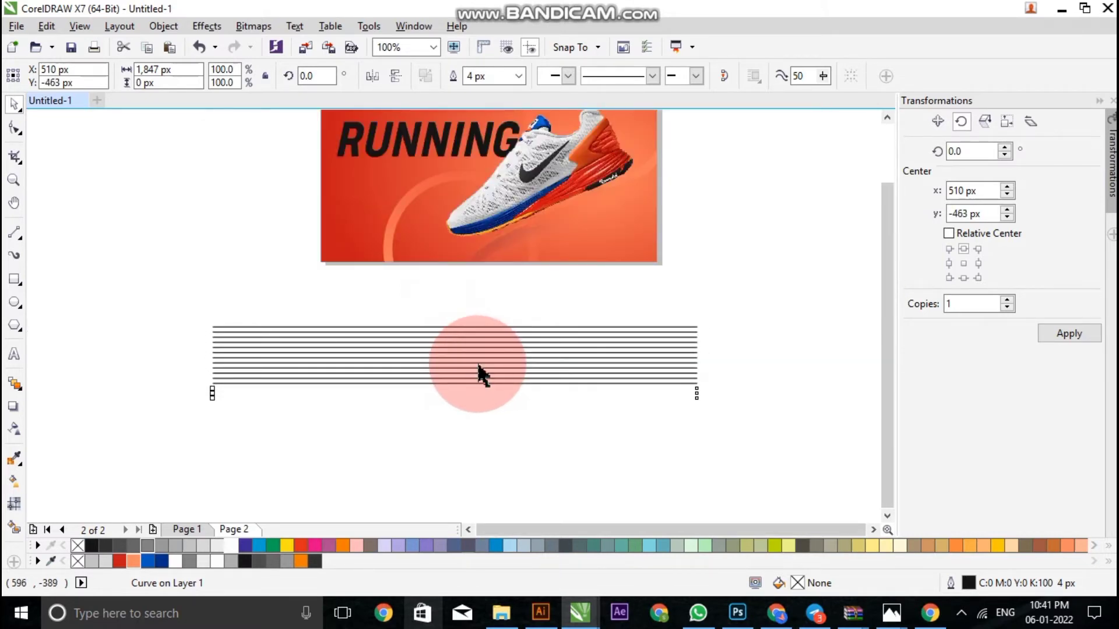
key("ctrl+r")
key("ctrl+r")
key("ctrl+r")
key("ctrl+r")
key("ctrl+r")
key("ctrl+r")
key("ctrl+r")
key("ctrl+r")
key("ctrl+r")
key("ctrl+r")
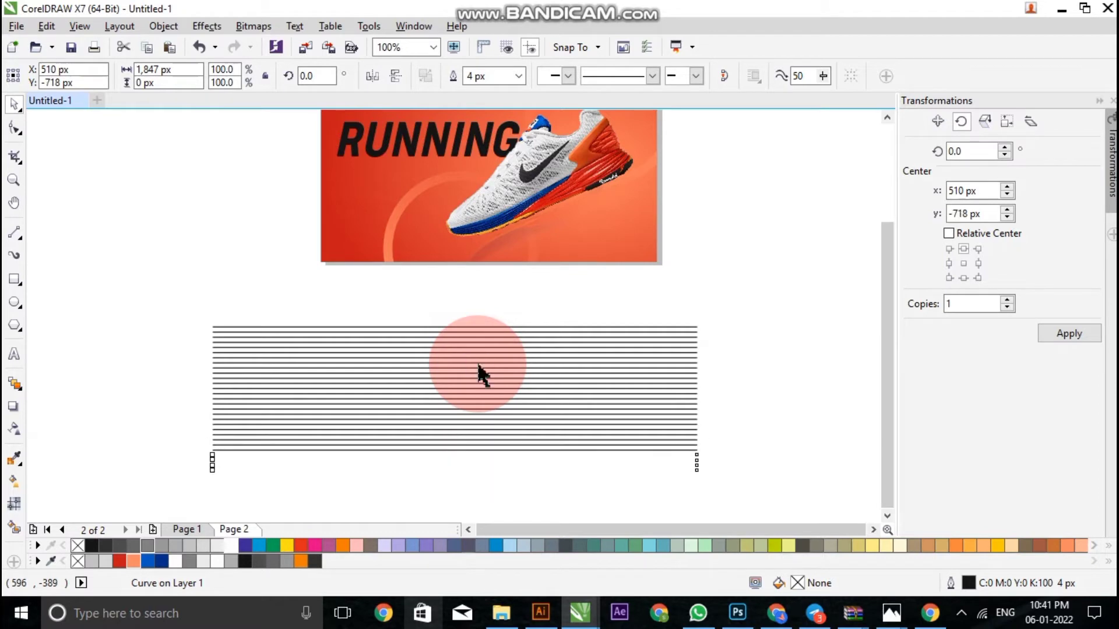
key("ctrl+r")
key("ctrl+r")
key("ctrl+r")
scroll(359, 335, "down", 1)
left_click_drag(237, 312, 547, 480)
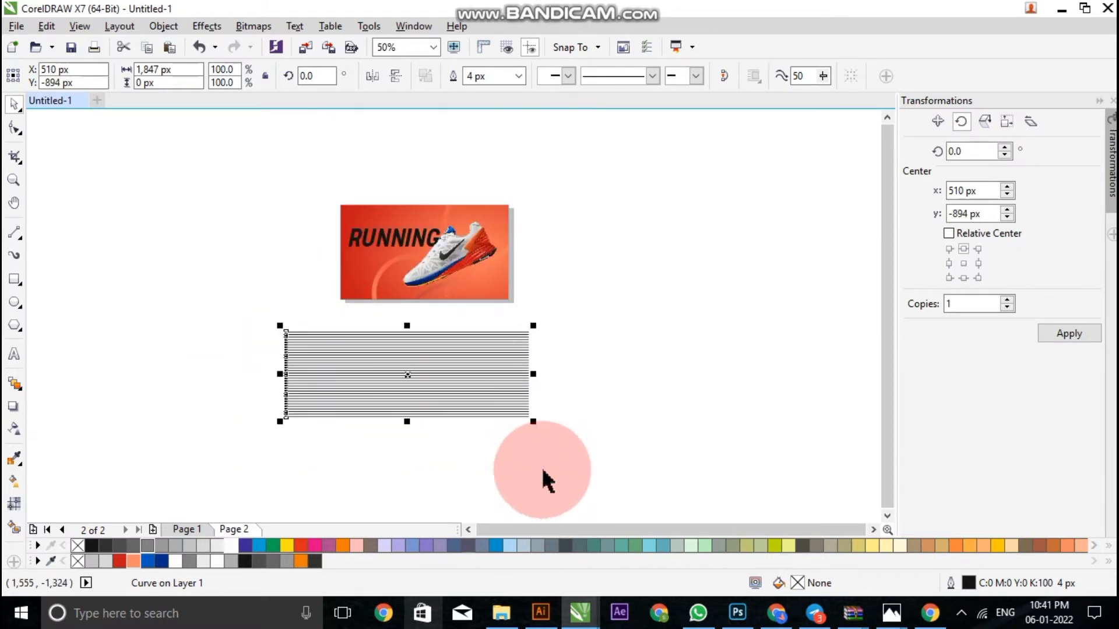
scroll(472, 359, "up", 1)
- Convert the stack of lines to a bitmap
left_click(251, 28)
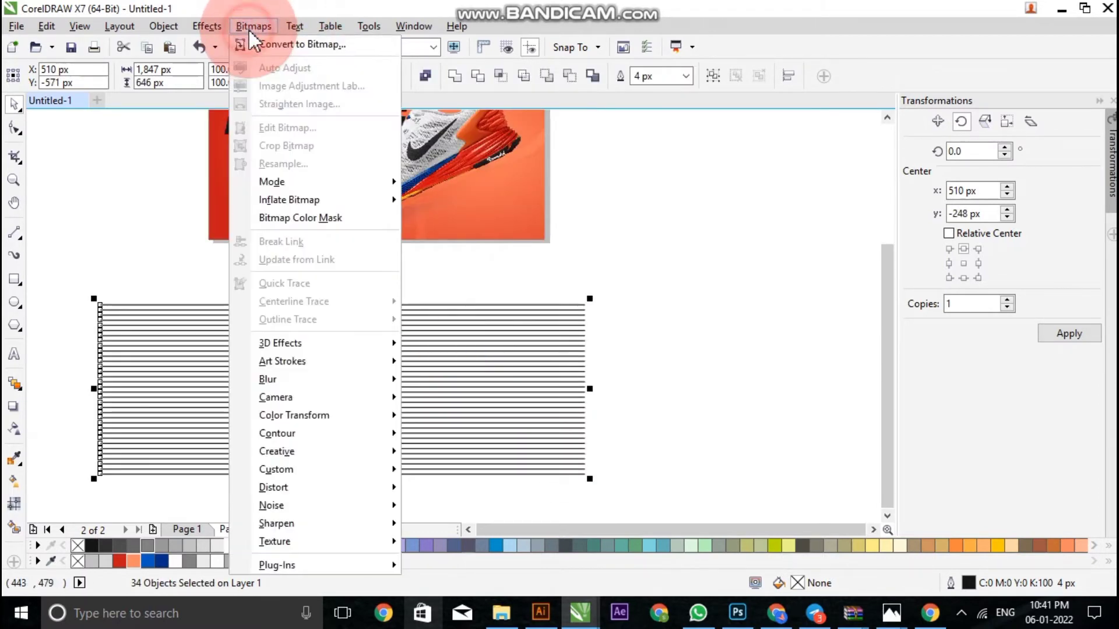
left_click(295, 45)
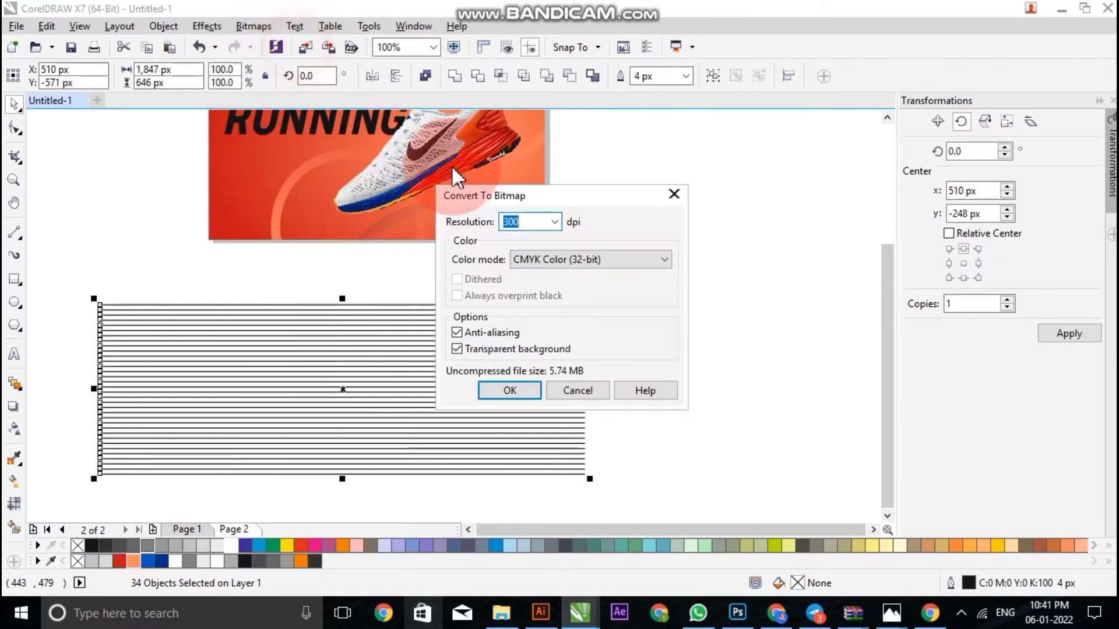
left_click(506, 389)
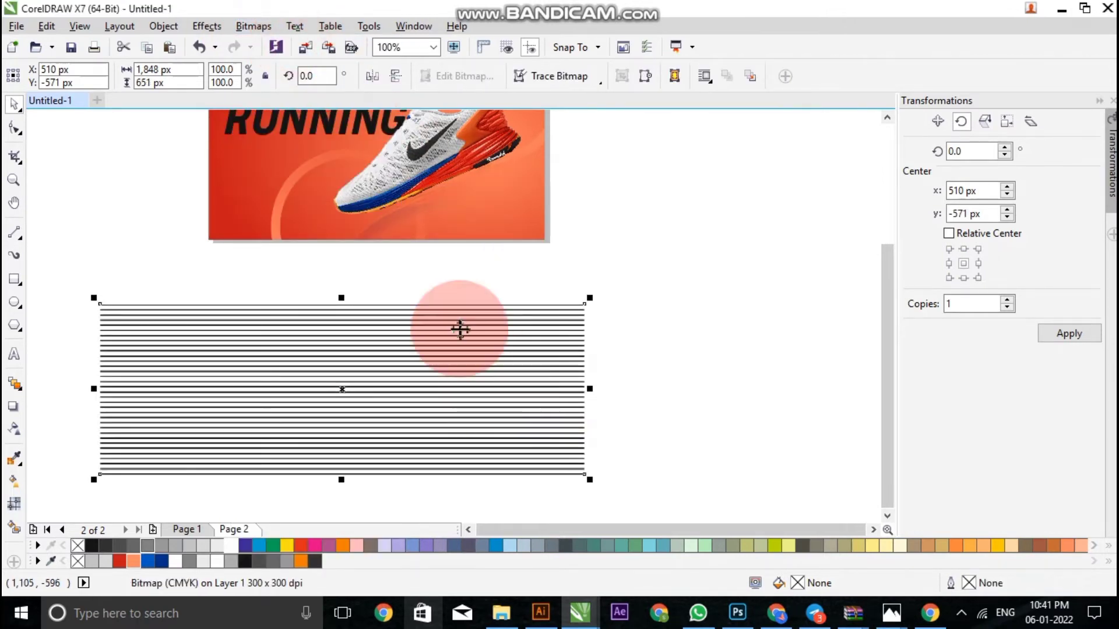
- Apply a Ripple distortion with Distort ripple off, Period 34 and Amplitude 15
left_click(256, 29)
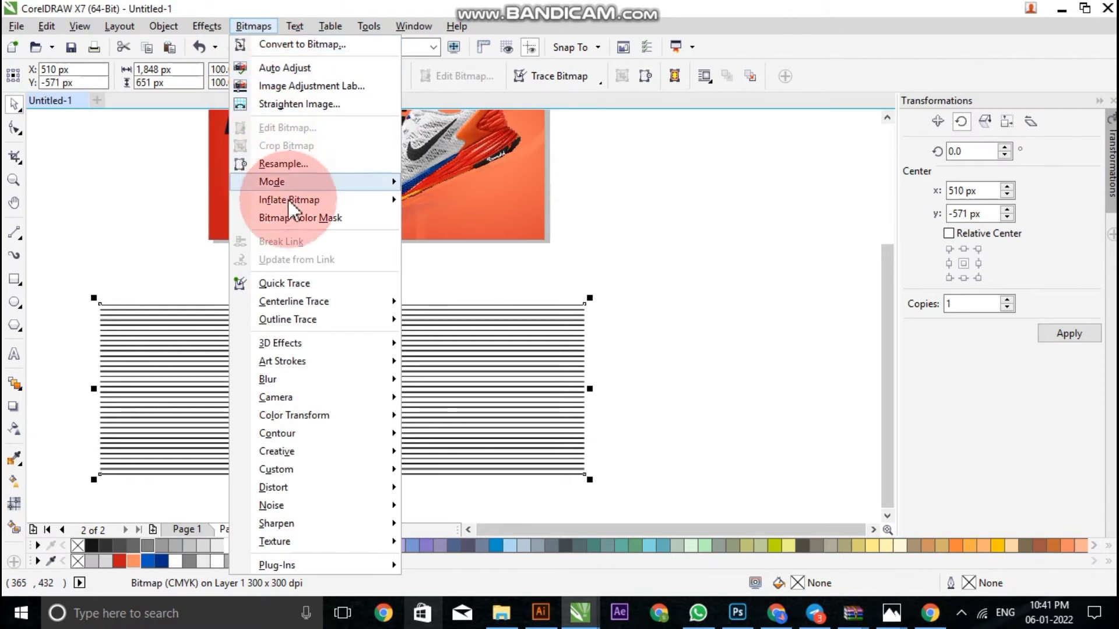
mouse_move(272, 487)
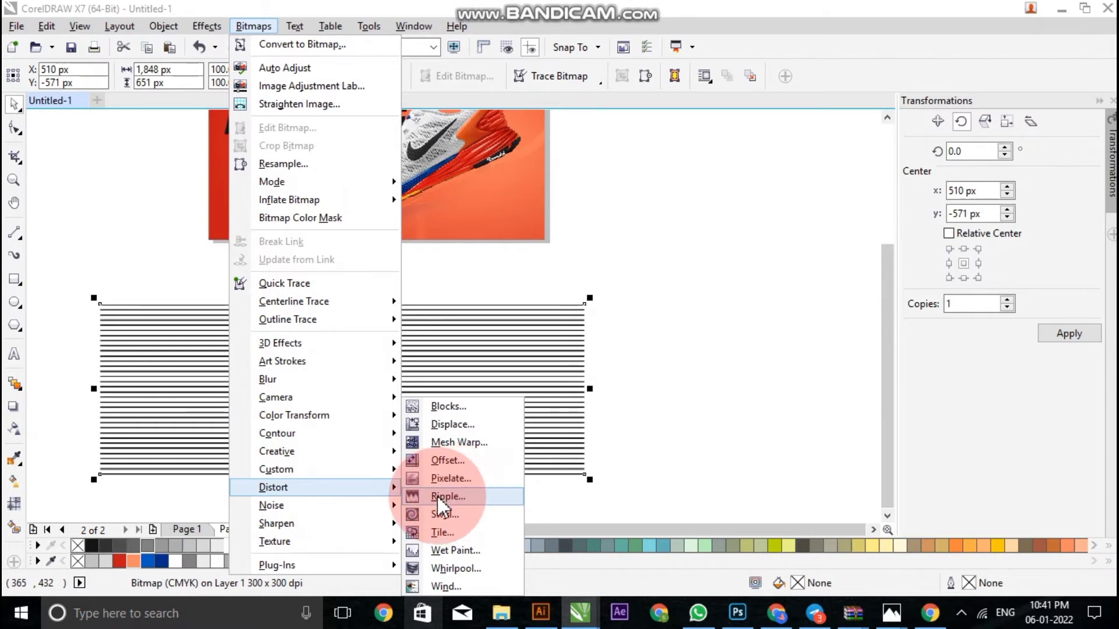
left_click(452, 495)
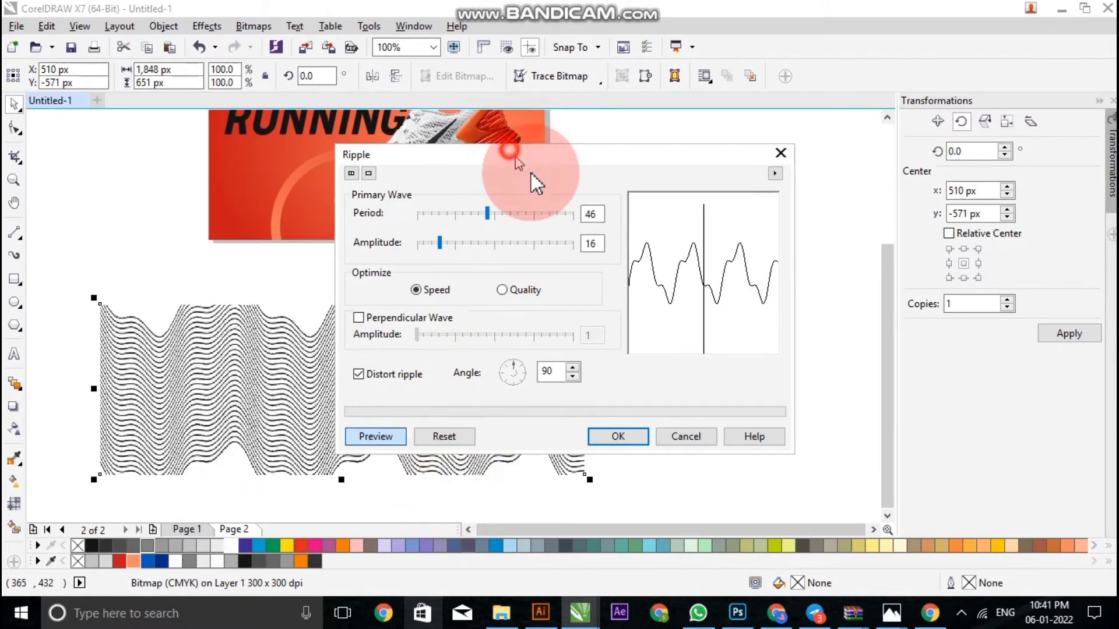
left_click_drag(513, 155, 644, 202)
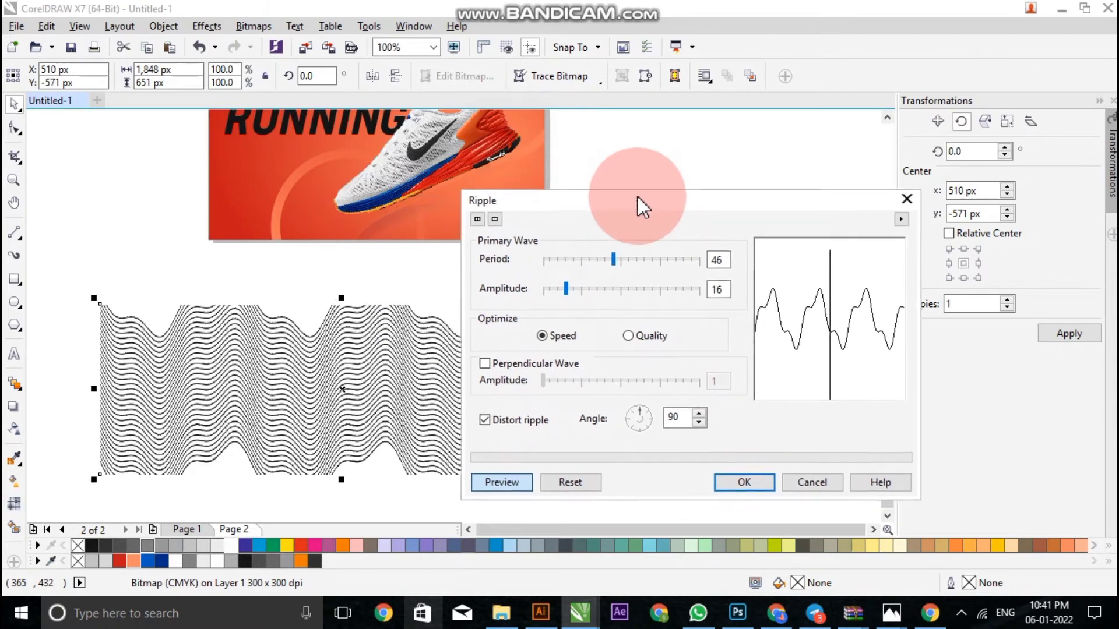
left_click(486, 419)
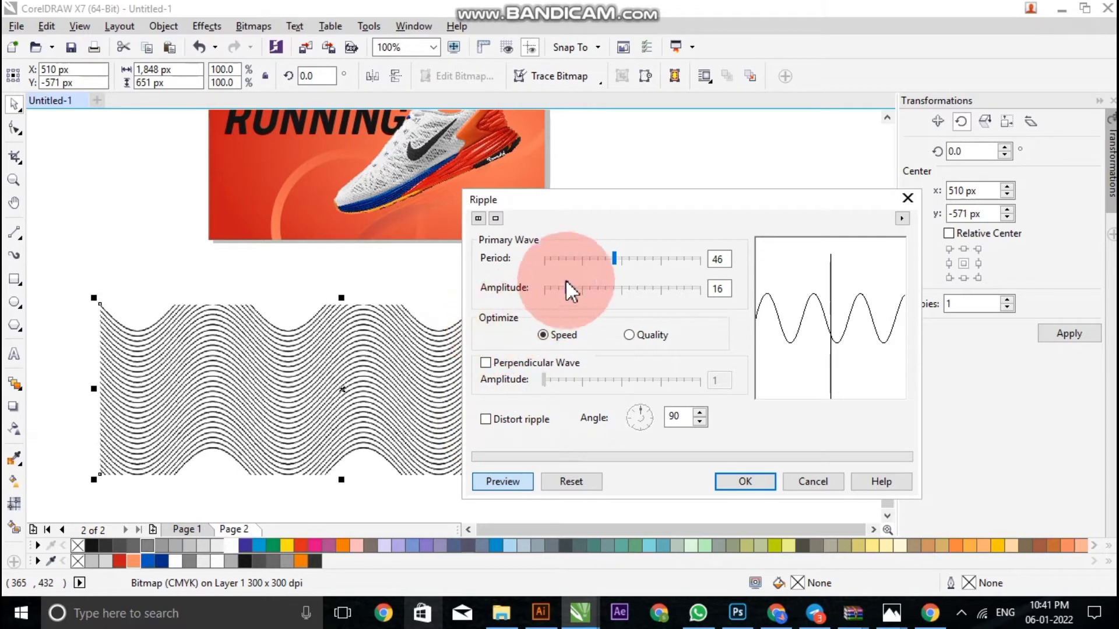
left_click_drag(583, 263, 597, 261)
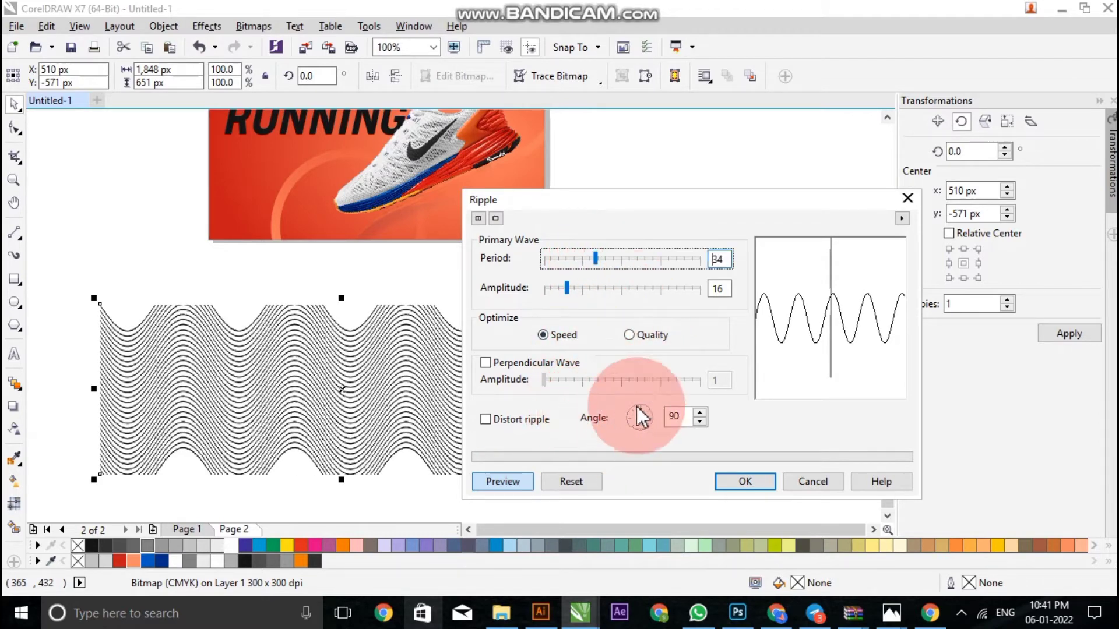
left_click(584, 292)
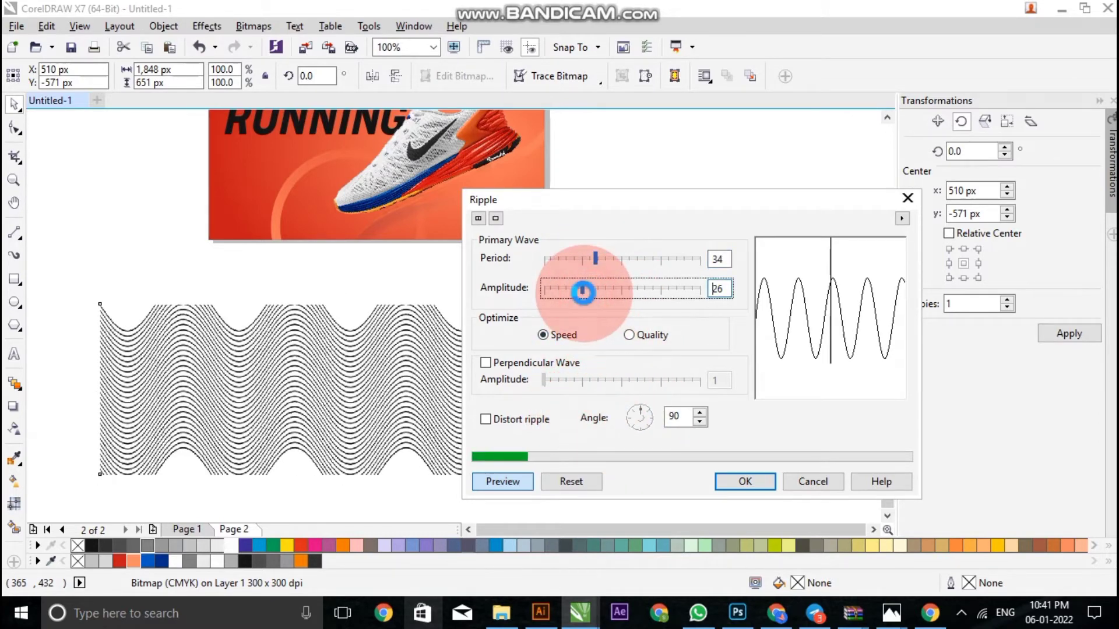
mouse_move(576, 291)
left_mouse_down()
mouse_move(607, 290)
mouse_move(576, 288)
left_mouse_up()
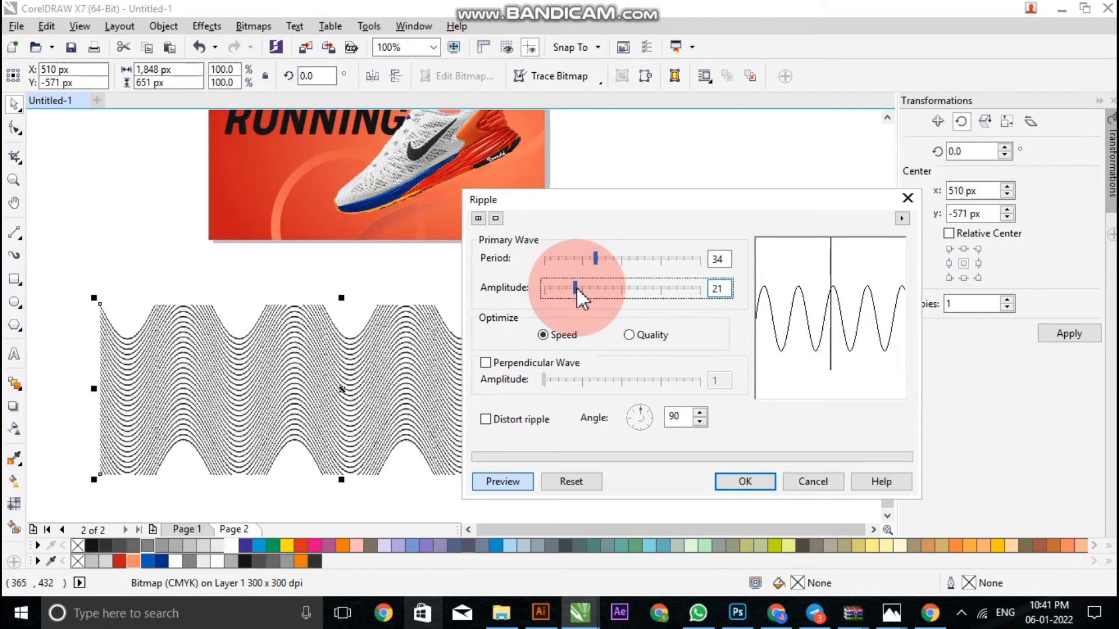
left_click_drag(568, 288, 565, 289)
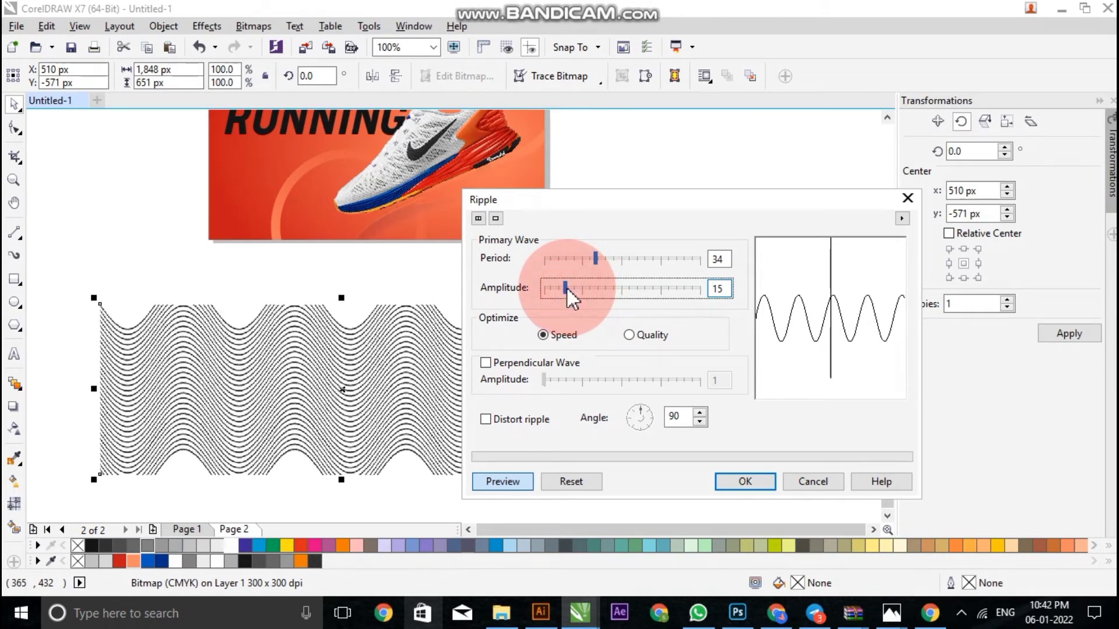
left_click(723, 481)
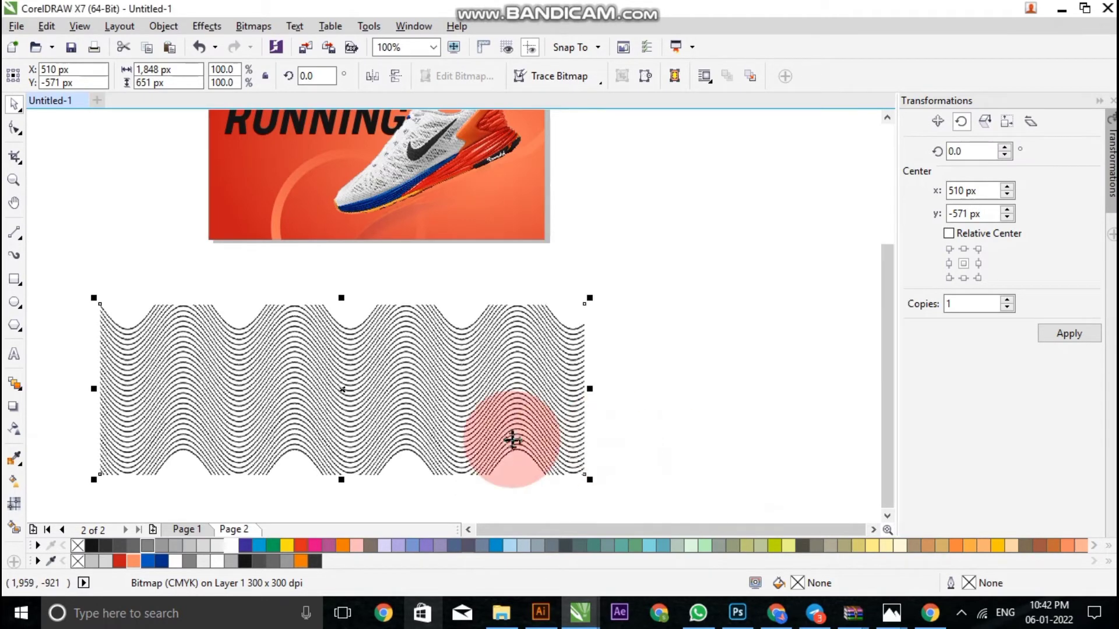
- Move the rippled bitmap lower right and Quick Trace it into vectors
scroll(282, 312, "down", 2)
left_click(195, 280)
left_click(280, 352)
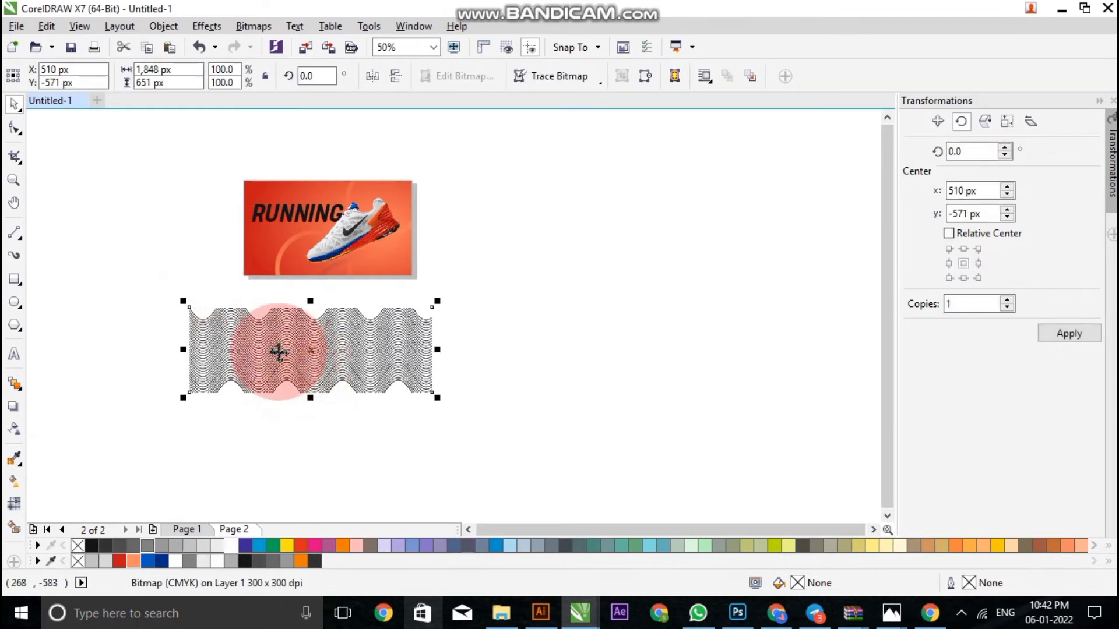
left_click_drag(279, 352, 338, 403)
left_click(575, 75)
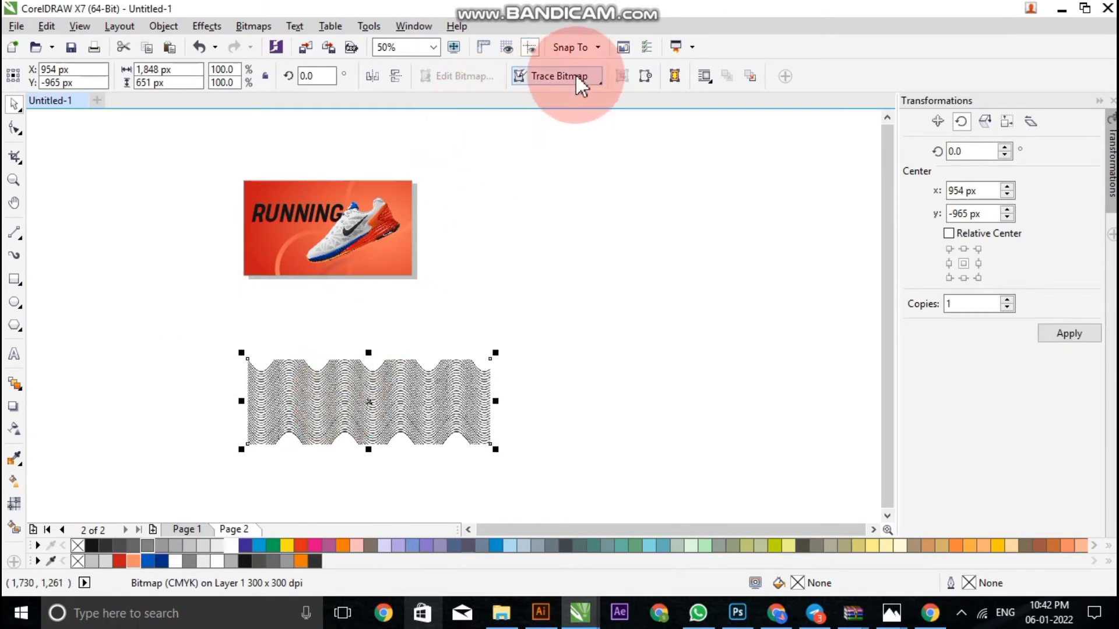
left_click(578, 92)
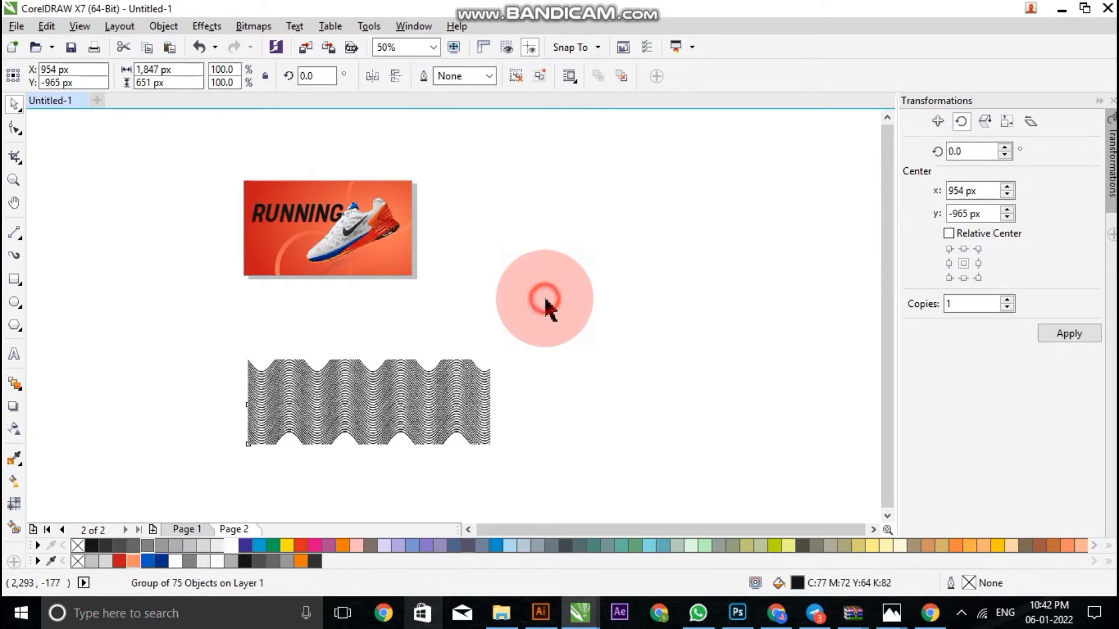
- Pull the traced wave group off the original bitmap and delete the bitmap
left_click_drag(419, 399, 567, 321)
left_click(365, 413)
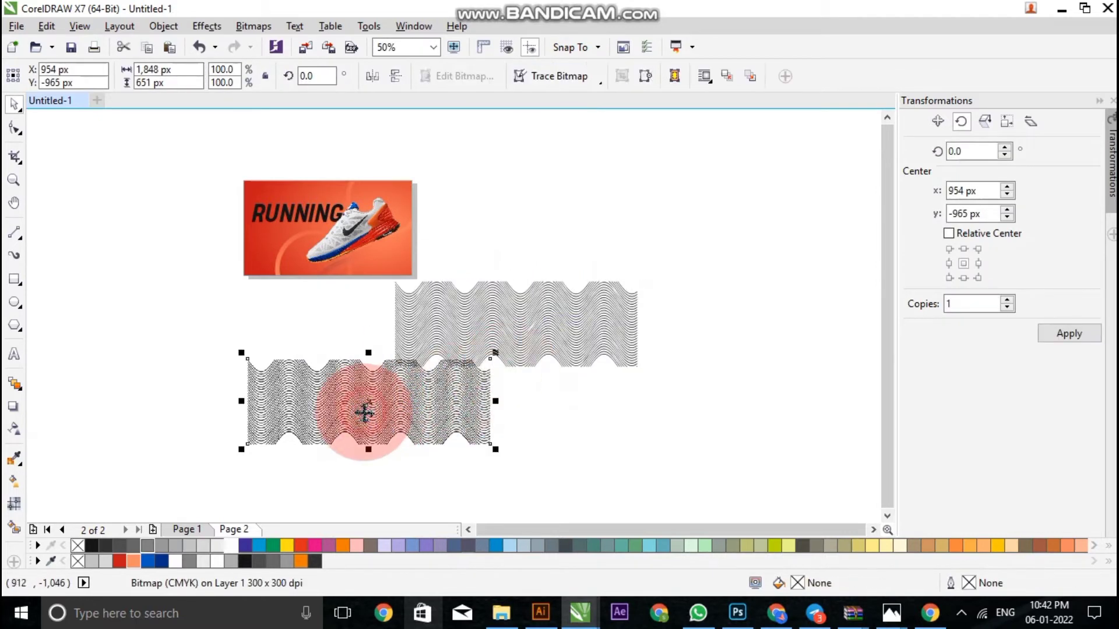
key("Delete")
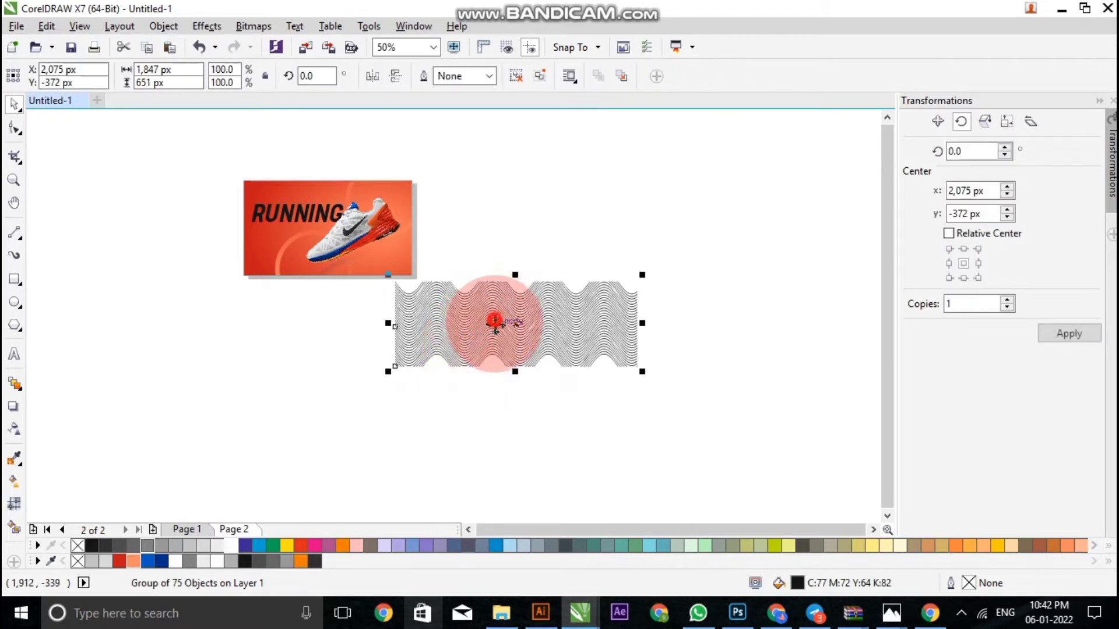
mouse_move(496, 320)
left_mouse_down()
mouse_move(353, 384)
mouse_move(626, 264)
left_mouse_up()
left_click(106, 358)
- Move the wave group over the RUNNING heading and scale it to about 39%
scroll(297, 201, "up", 1)
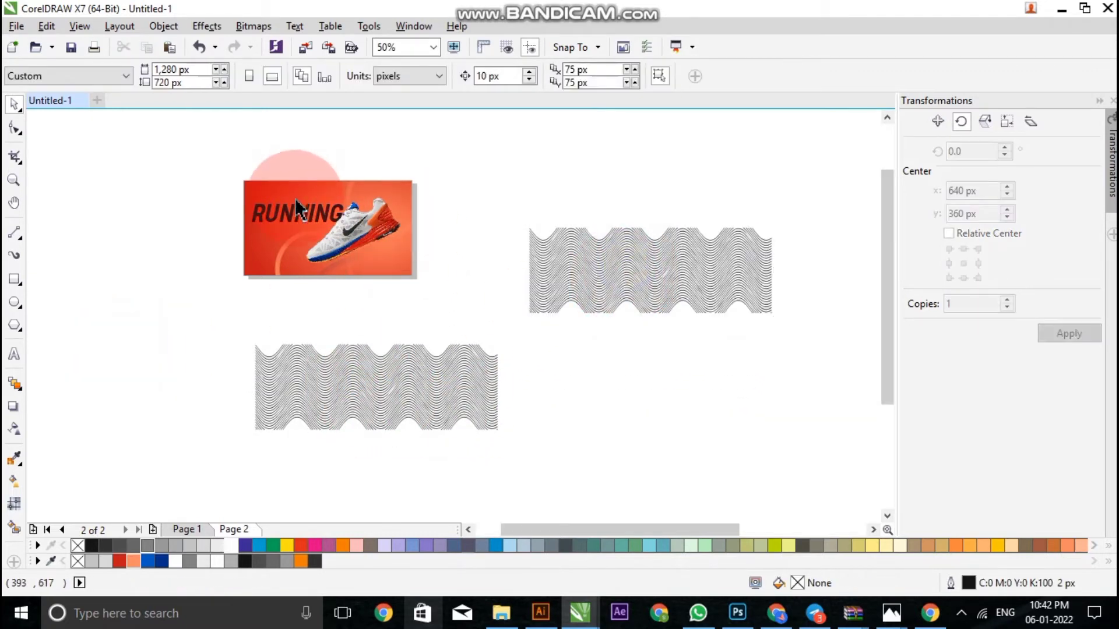
scroll(378, 388, "down", 1)
mouse_move(428, 478)
left_mouse_down()
mouse_move(326, 315)
mouse_move(349, 307)
left_mouse_up()
scroll(350, 308, "up", 1)
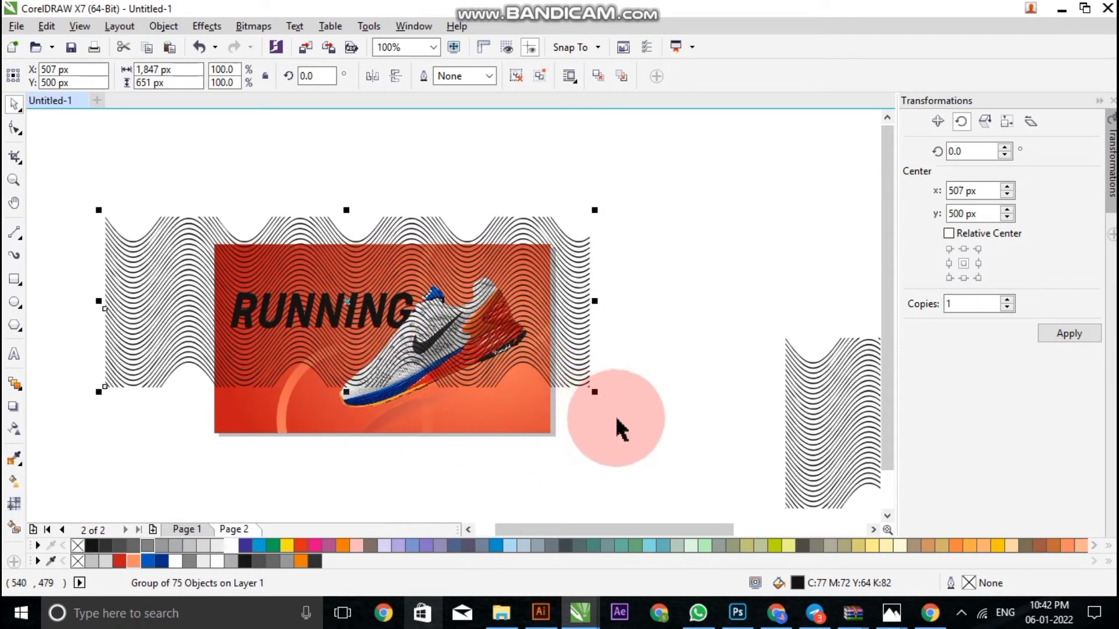
mouse_move(594, 389)
left_mouse_down()
mouse_move(470, 366)
mouse_move(420, 341)
mouse_move(358, 443)
left_mouse_up()
left_click(469, 242)
scroll(404, 368, "up", 1)
left_click(396, 376)
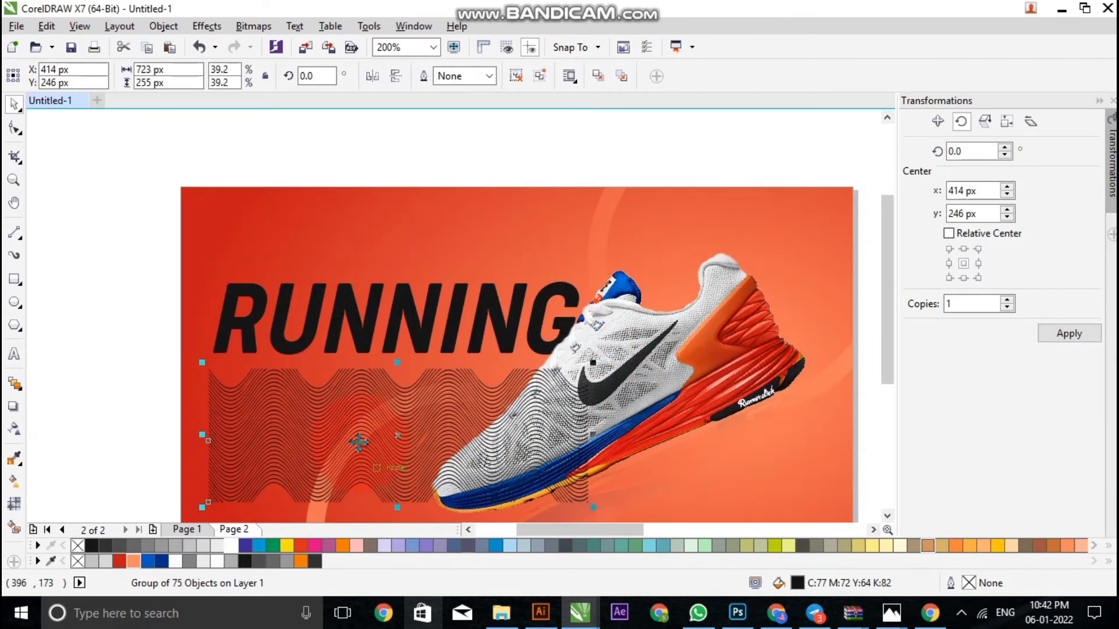
- PowerClip the waves inside the RUNNING text and fill the letters light peach
right_click(333, 405)
left_click(419, 173)
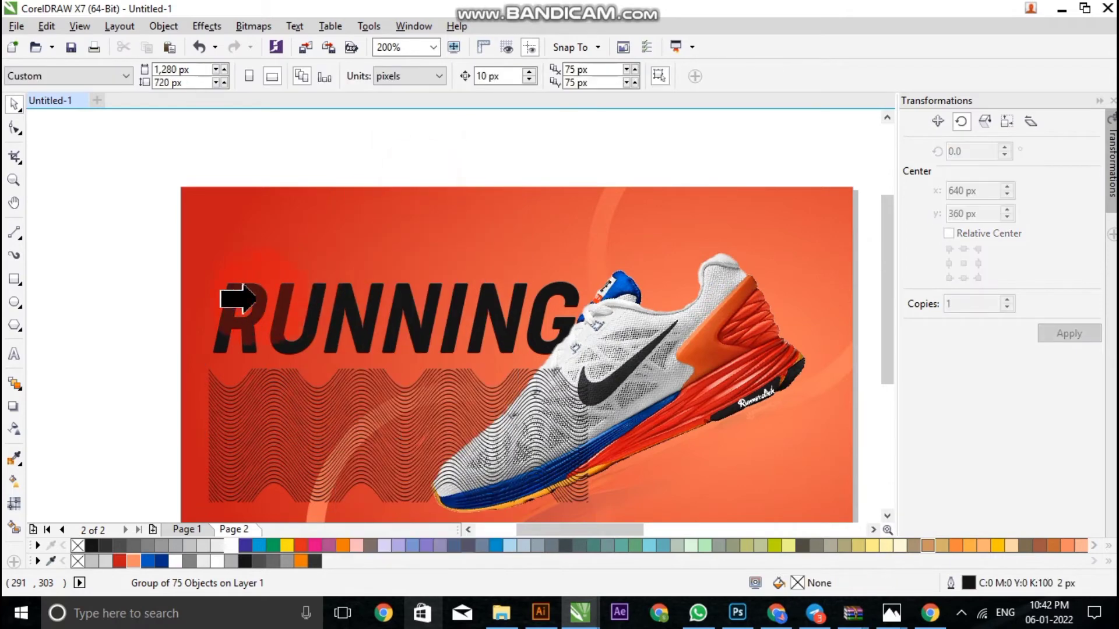
left_click(238, 288)
scroll(264, 296, "up", 1)
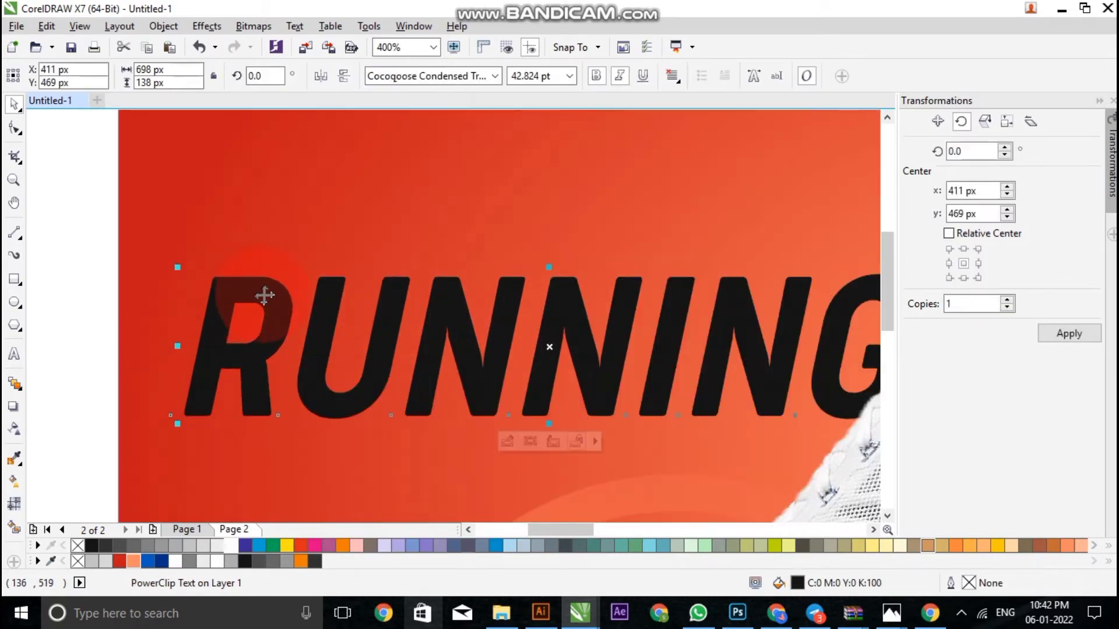
scroll(267, 298, "down", 1)
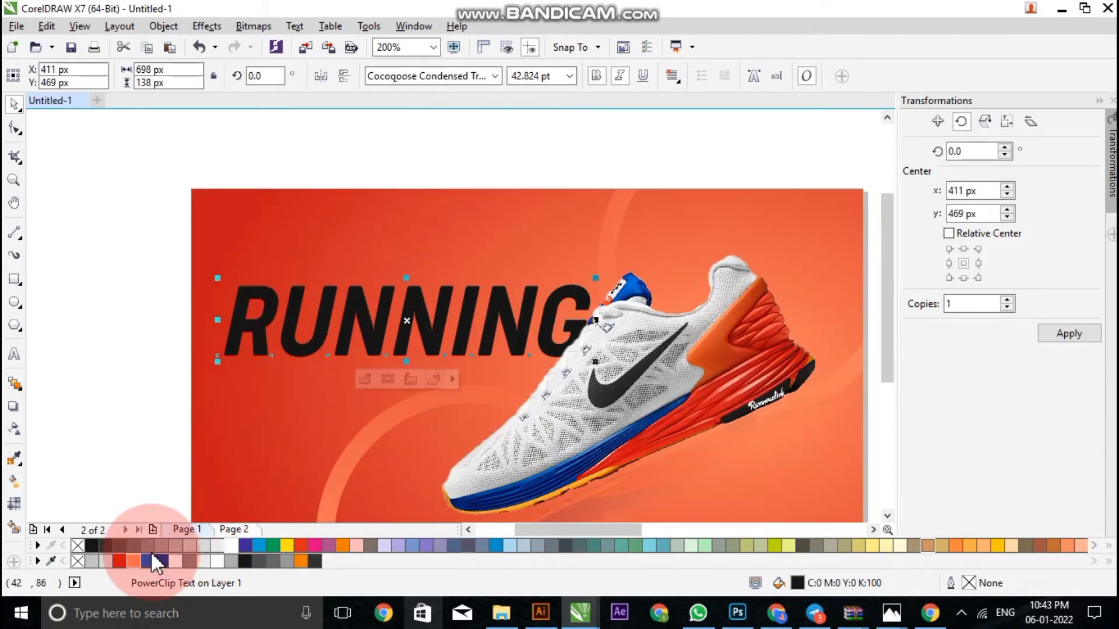
left_click(134, 561)
left_click(103, 456)
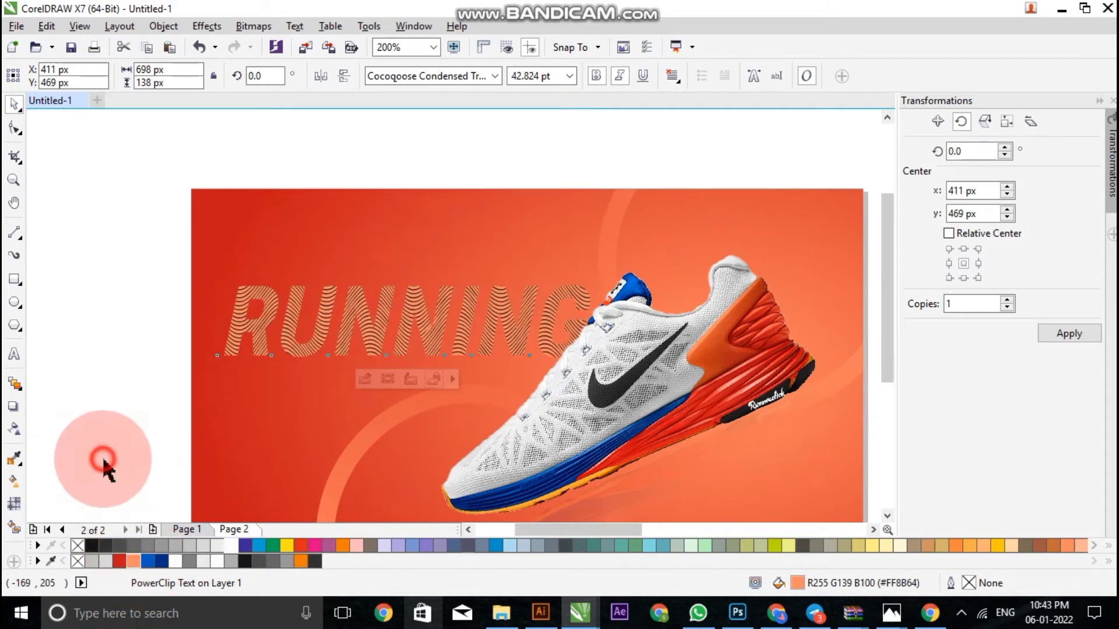
- Edit the PowerClip contents to make the wave lines white, then finish editing
scroll(288, 317, "up", 1)
scroll(274, 306, "up", 1)
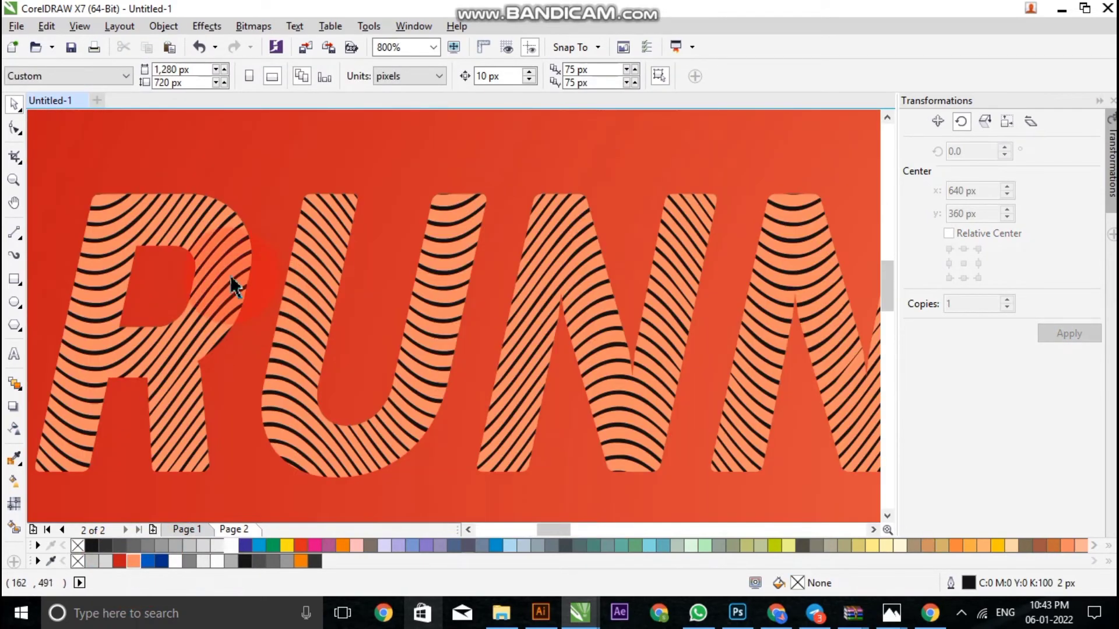
right_click(230, 275)
left_click(286, 213)
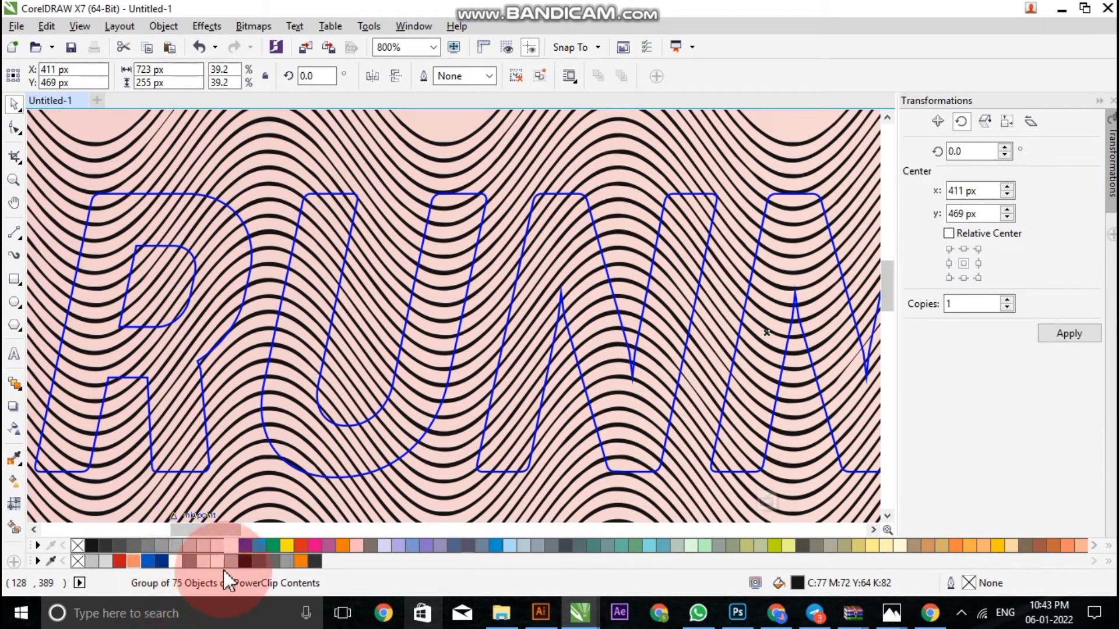
left_click(231, 547)
scroll(235, 404, "down", 1)
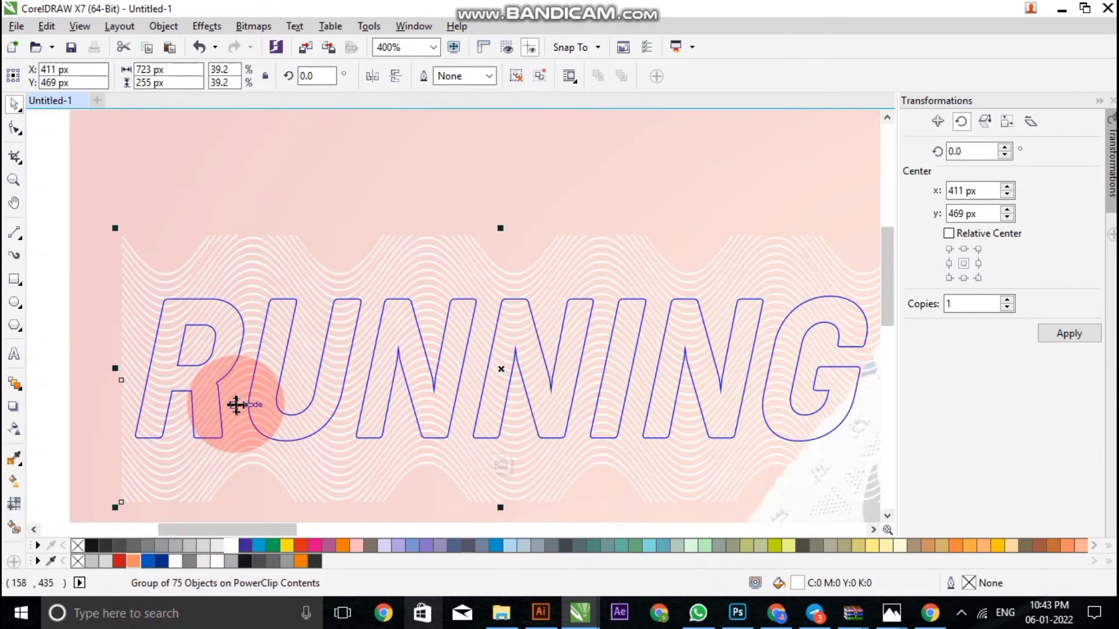
scroll(234, 405, "down", 1)
left_click(367, 446)
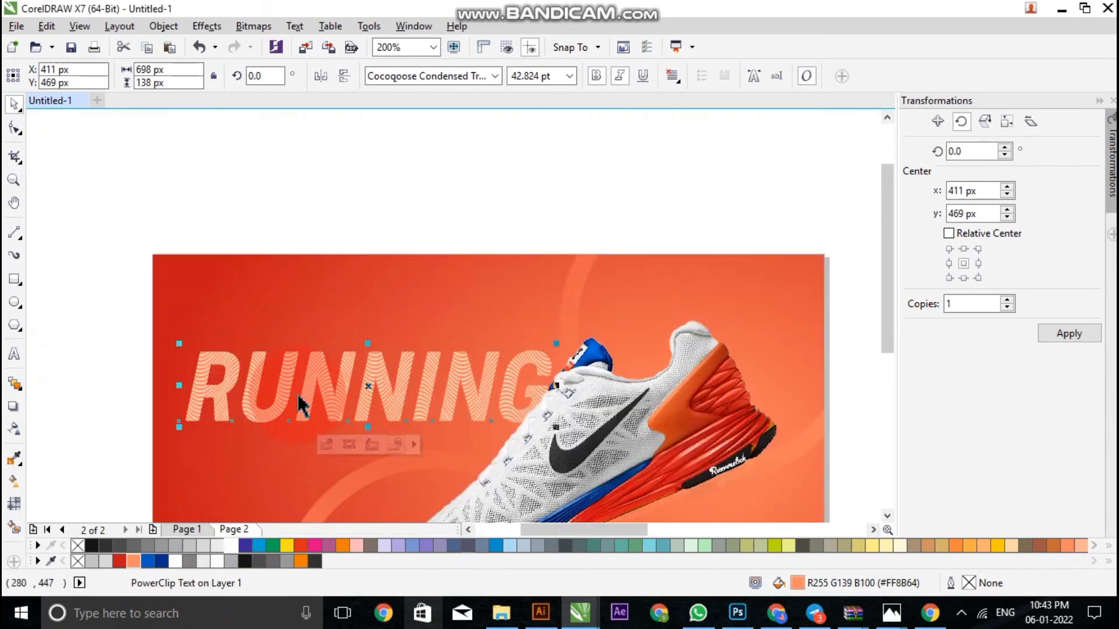
scroll(300, 404, "up", 1)
scroll(312, 400, "down", 1)
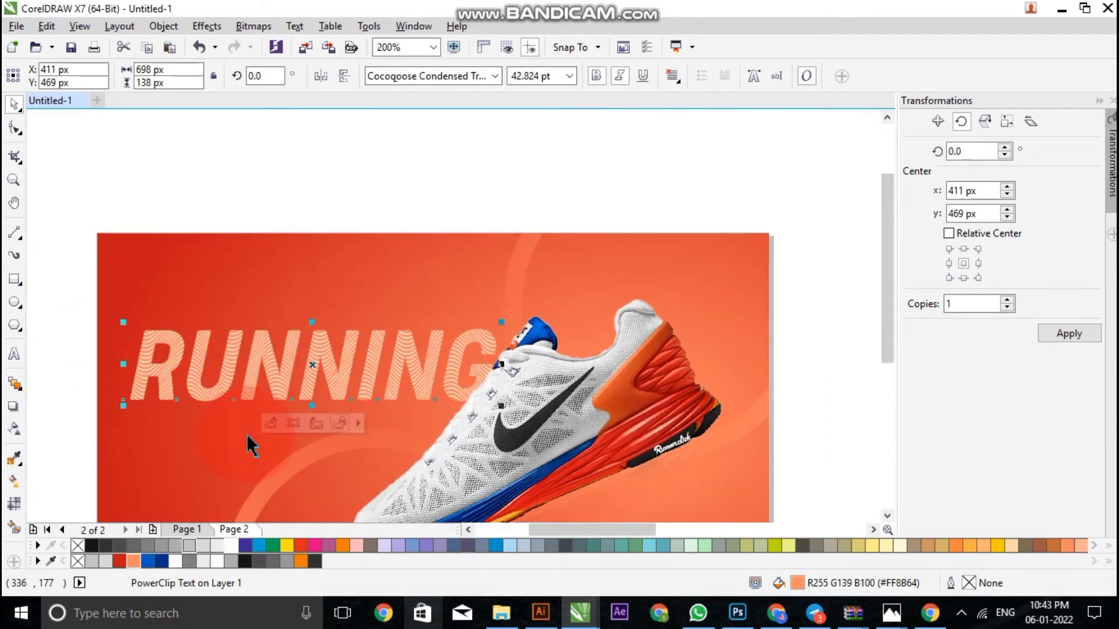
left_click(210, 213)
scroll(386, 309, "down", 1)
scroll(379, 380, "up", 1)
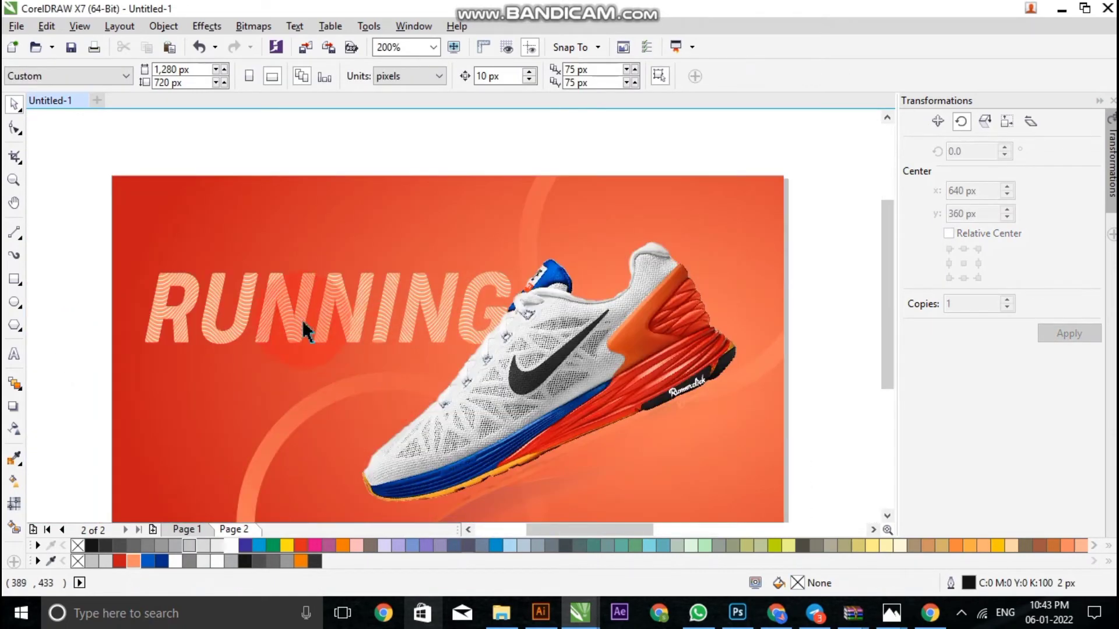
left_click(295, 320)
- Pull a drop shadow from the RUNNING heading with squared feathered edges
left_click(12, 408)
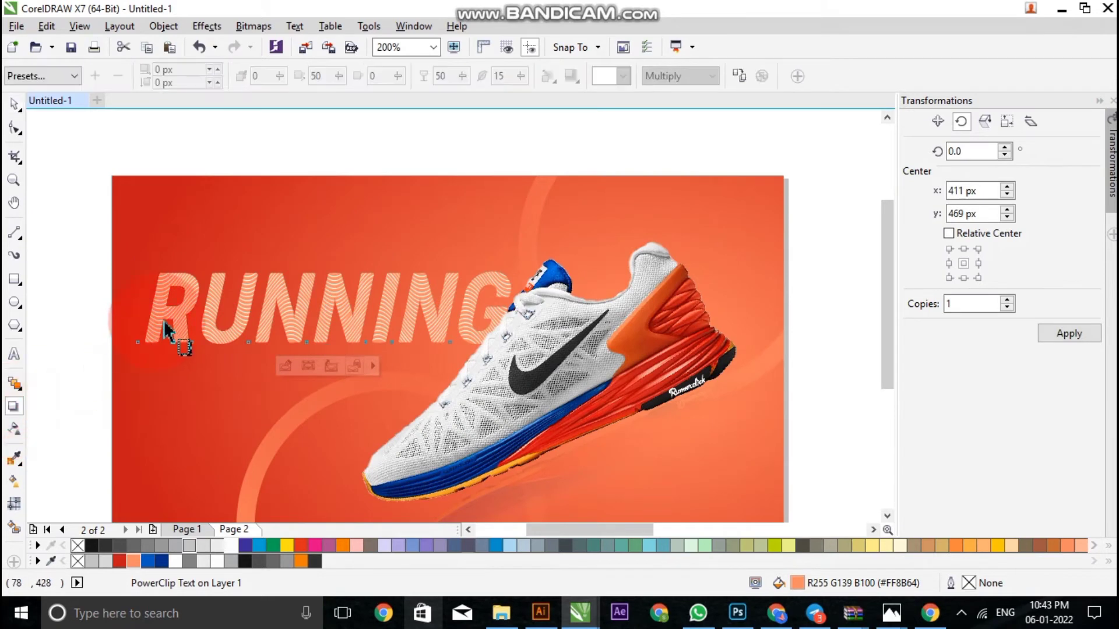
left_click_drag(169, 323, 521, 311)
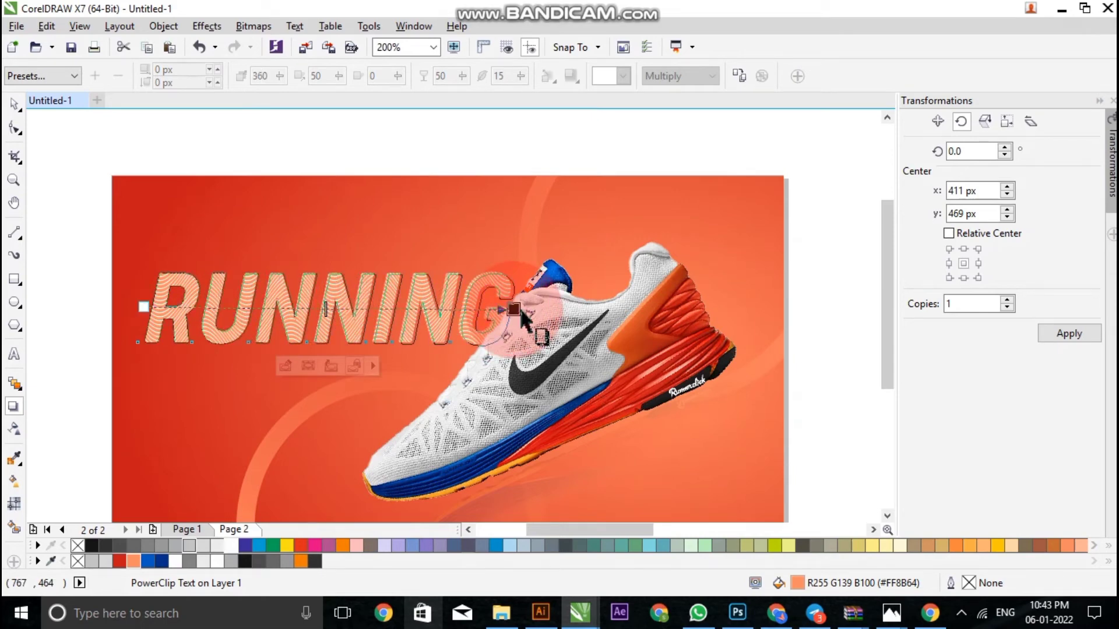
left_click_drag(520, 310, 514, 309)
scroll(483, 317, "up", 1)
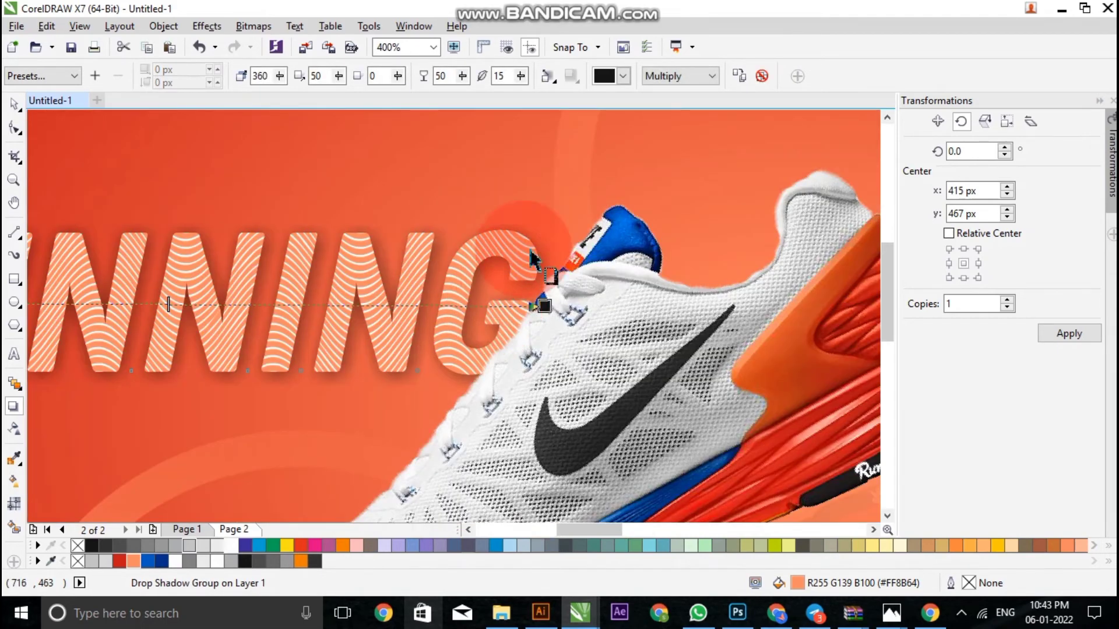
left_click(548, 76)
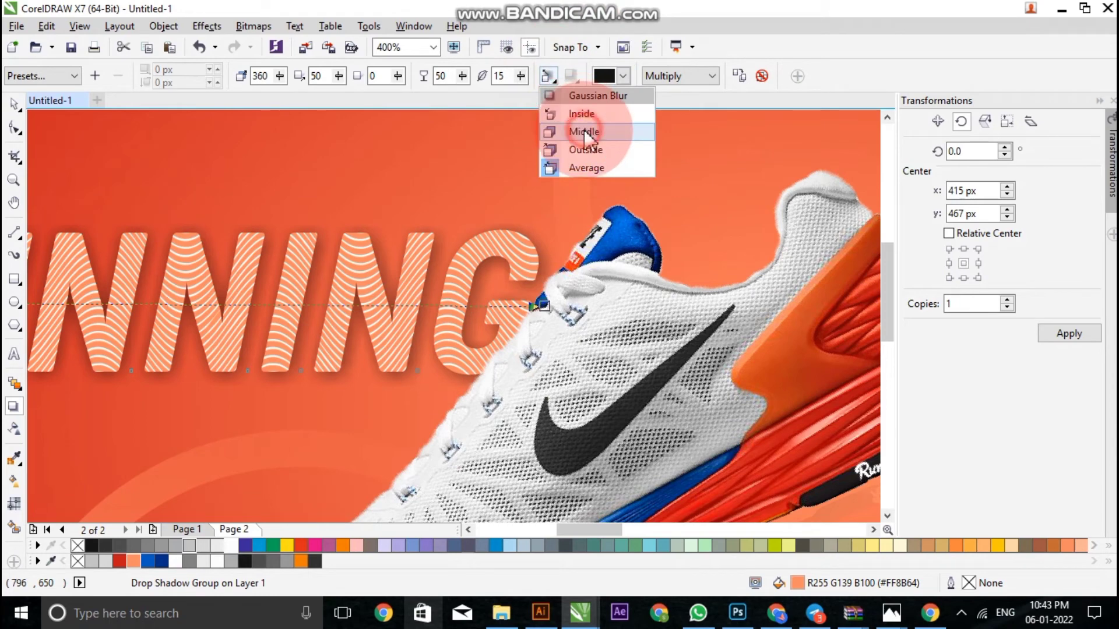
left_click(581, 109)
left_click(573, 82)
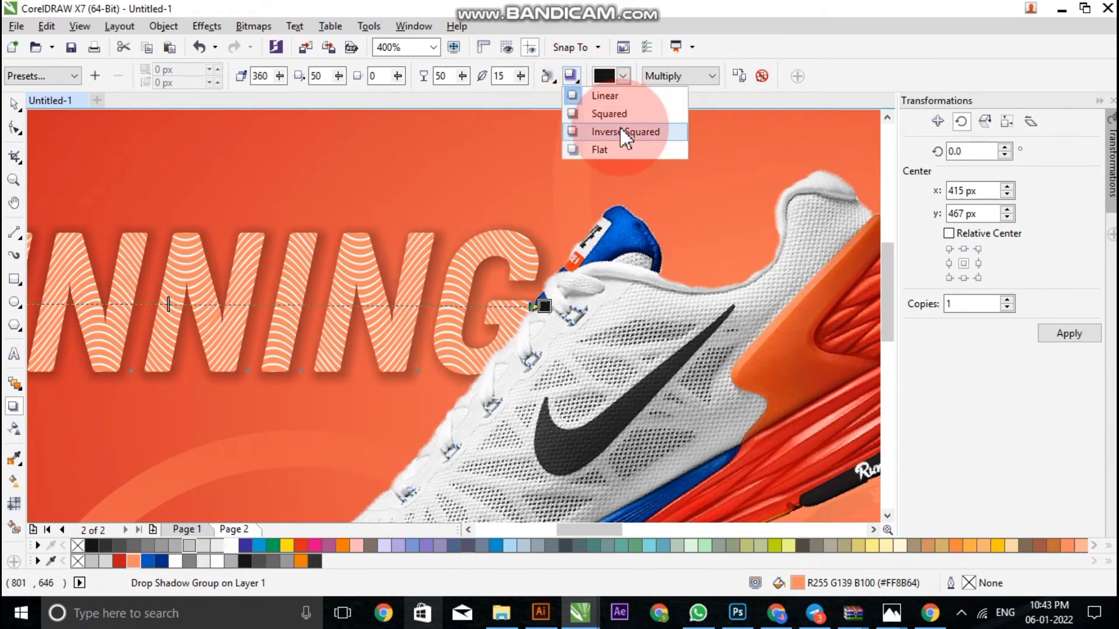
left_click(622, 114)
left_click_drag(533, 305, 555, 317)
- Set the shadow feathering direction to Middle and fine-tune the shadow's offset
scroll(558, 319, "down", 3)
scroll(511, 337, "up", 3)
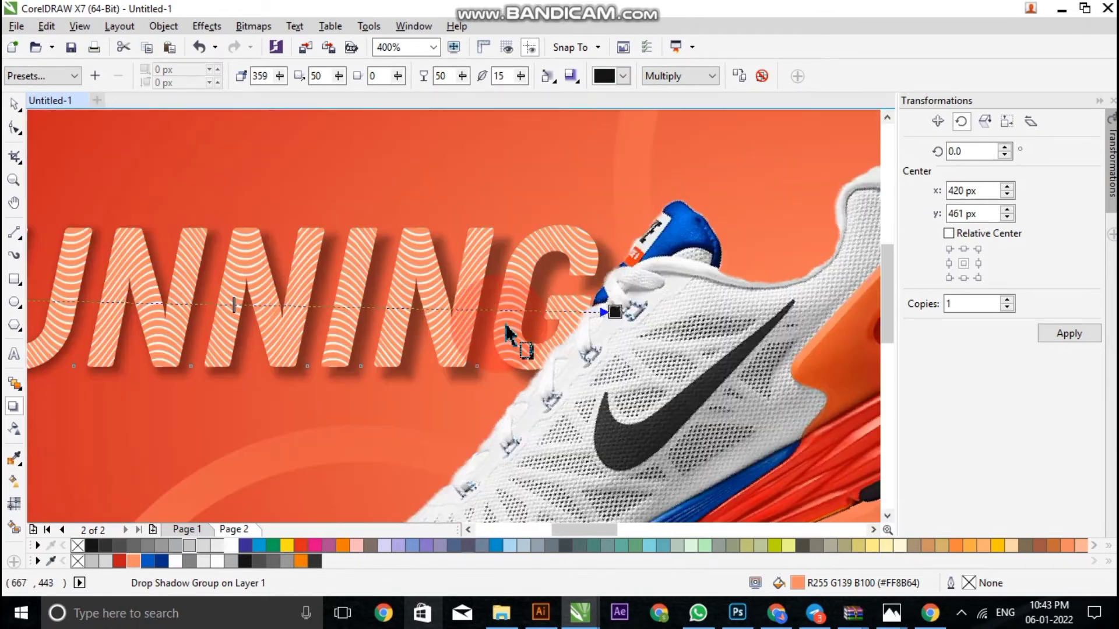
left_click(548, 77)
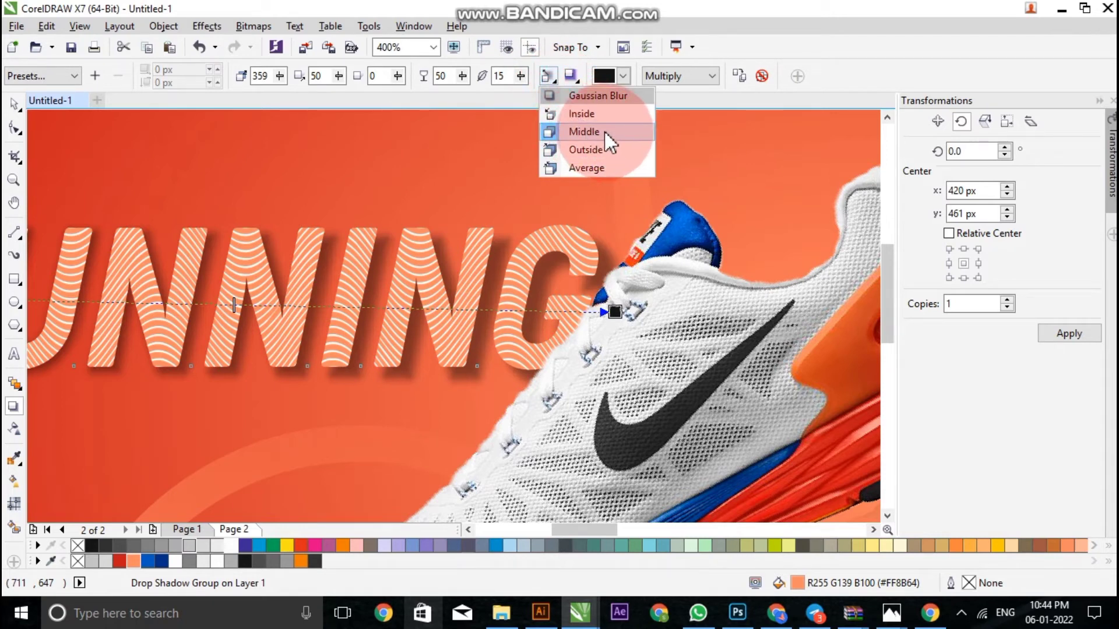
left_click(599, 131)
left_click(572, 75)
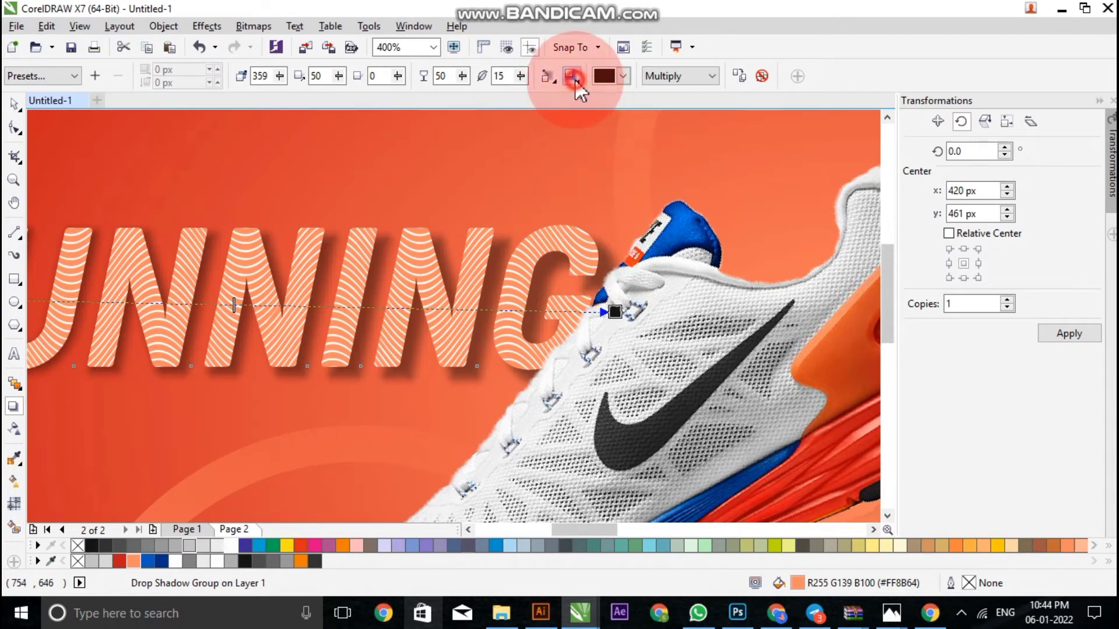
left_click(600, 137)
left_click(609, 321)
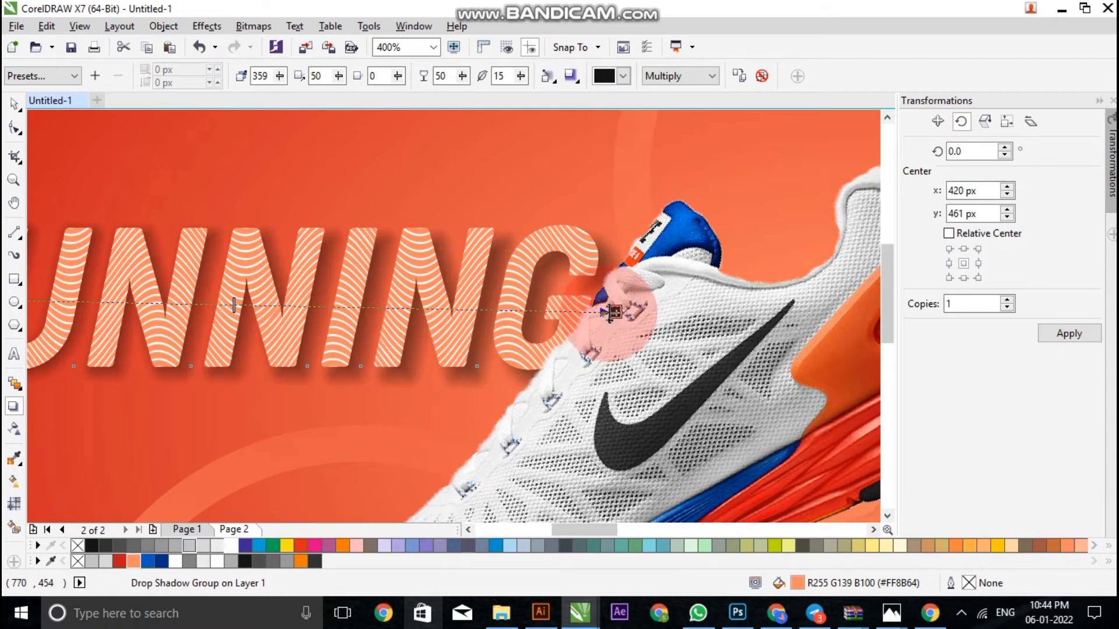
left_click_drag(616, 317, 605, 316)
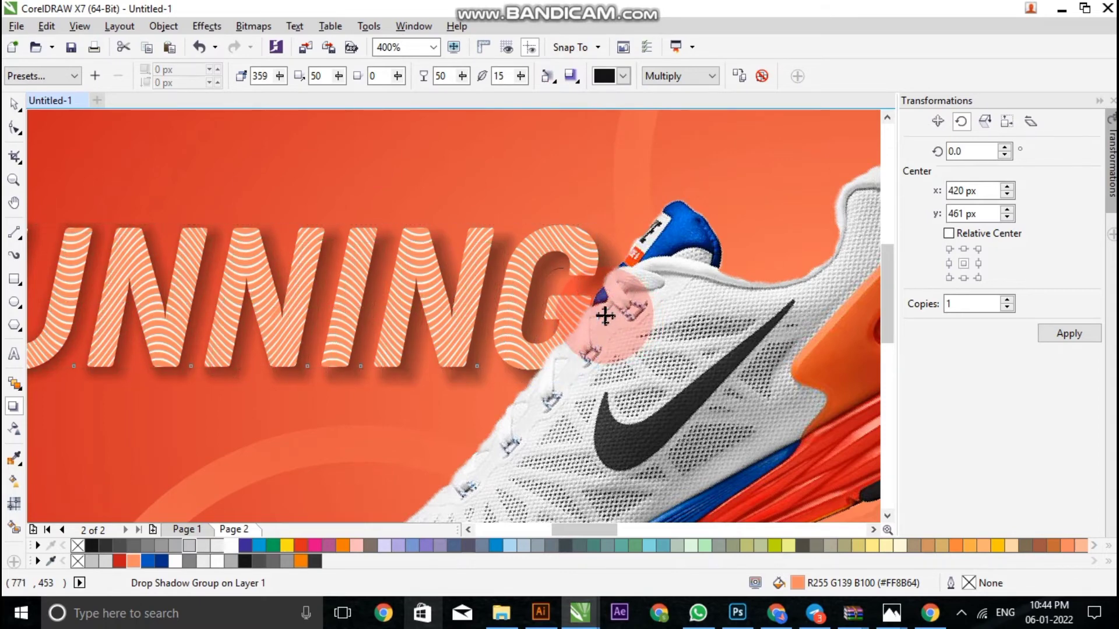
scroll(605, 315, "down", 1)
scroll(606, 311, "down", 2)
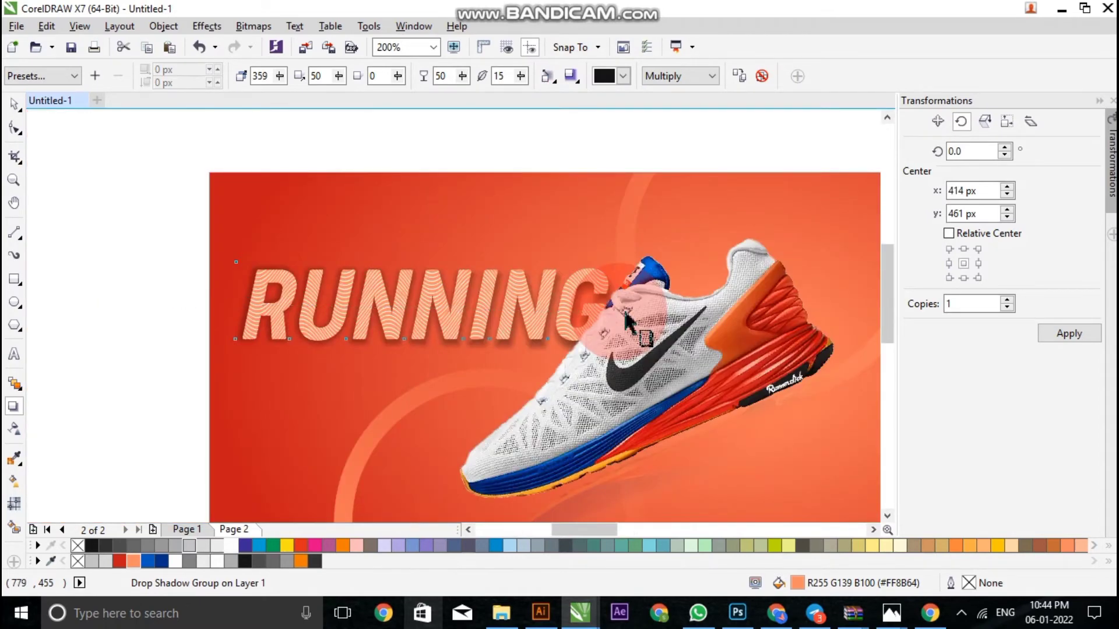
scroll(626, 321, "up", 2)
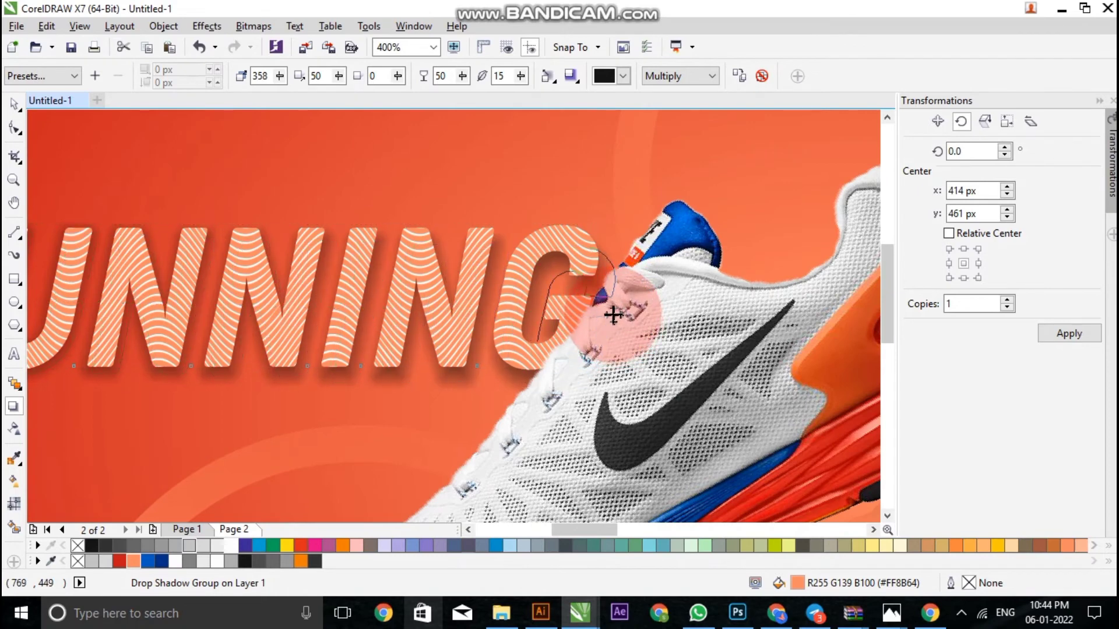
left_click_drag(606, 315, 613, 315)
scroll(615, 313, "down", 2)
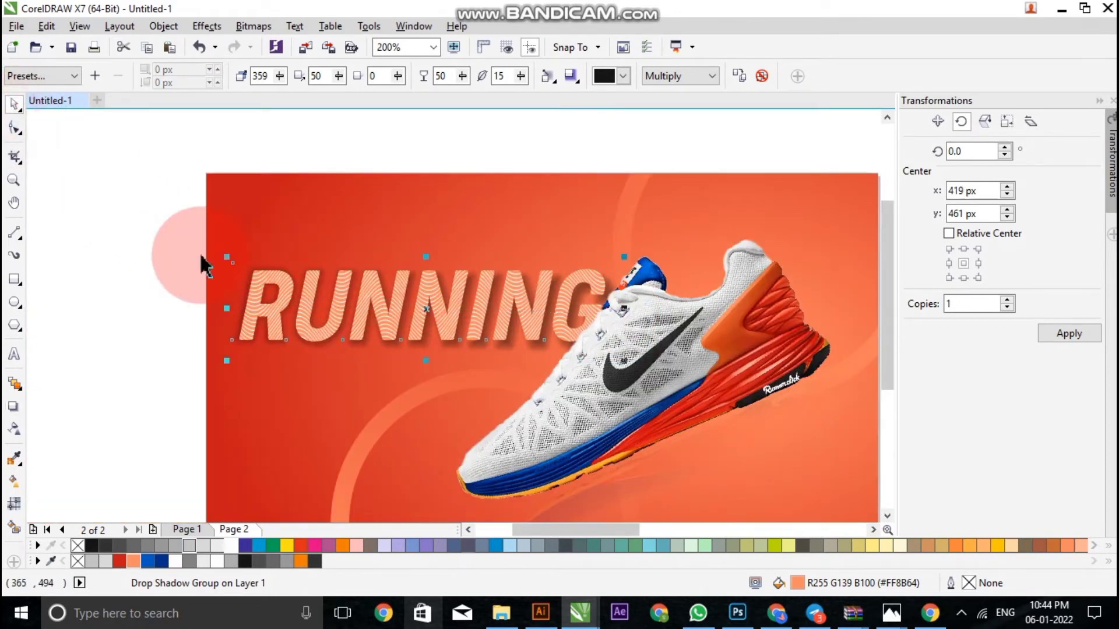
- Move the red glow circle to sit under the U of RUNNING
left_click(118, 229)
scroll(429, 356, "up", 2)
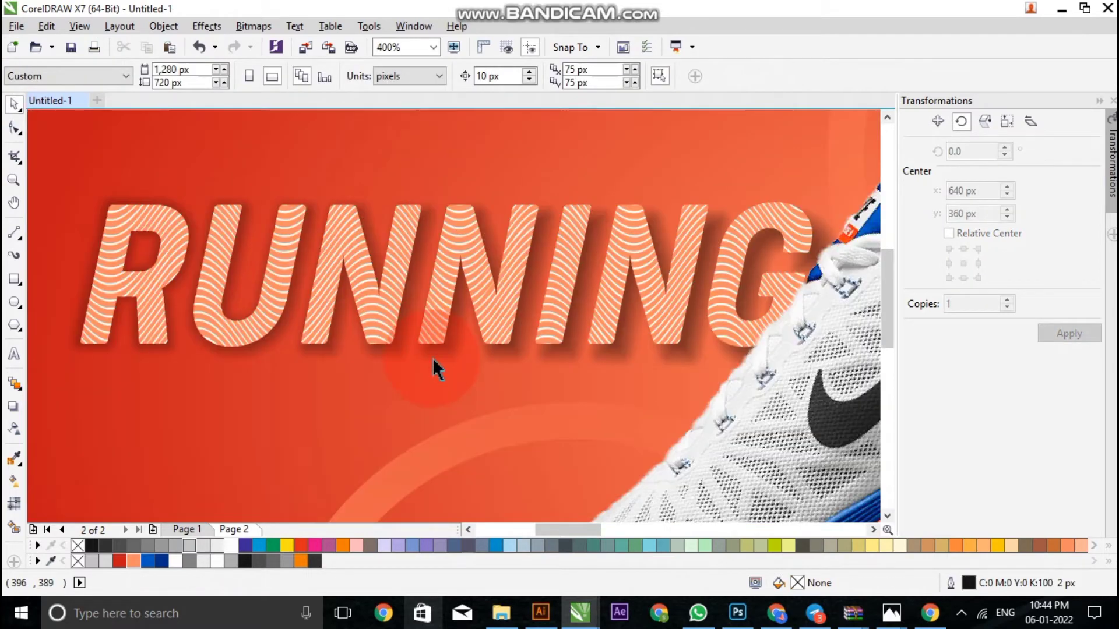
left_click(432, 356)
right_click(432, 355)
left_click(383, 338)
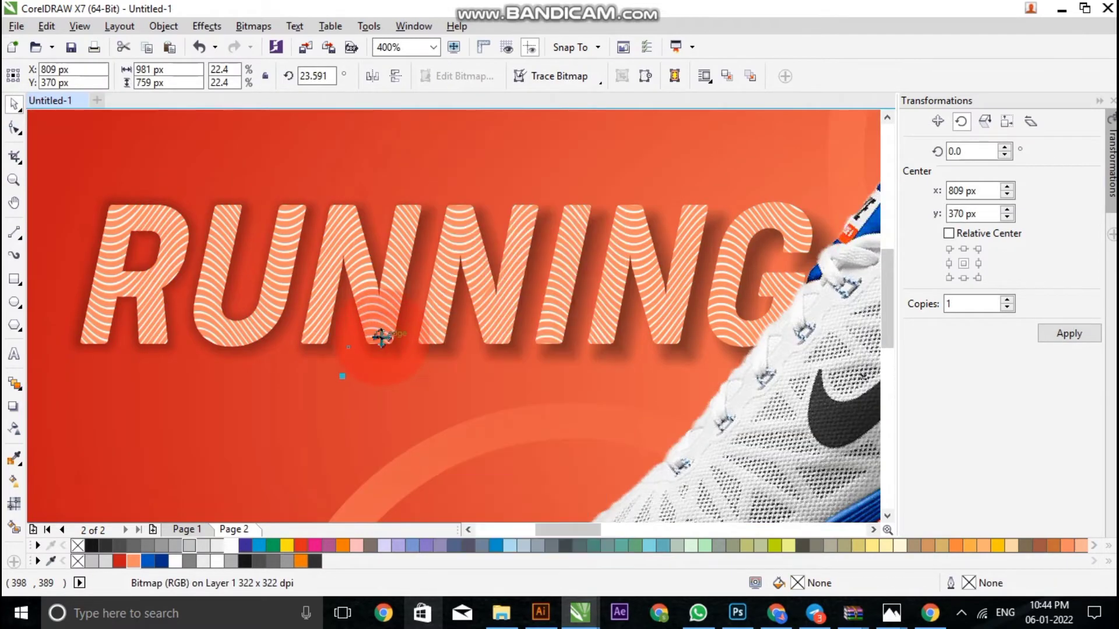
left_click_drag(386, 348, 213, 294)
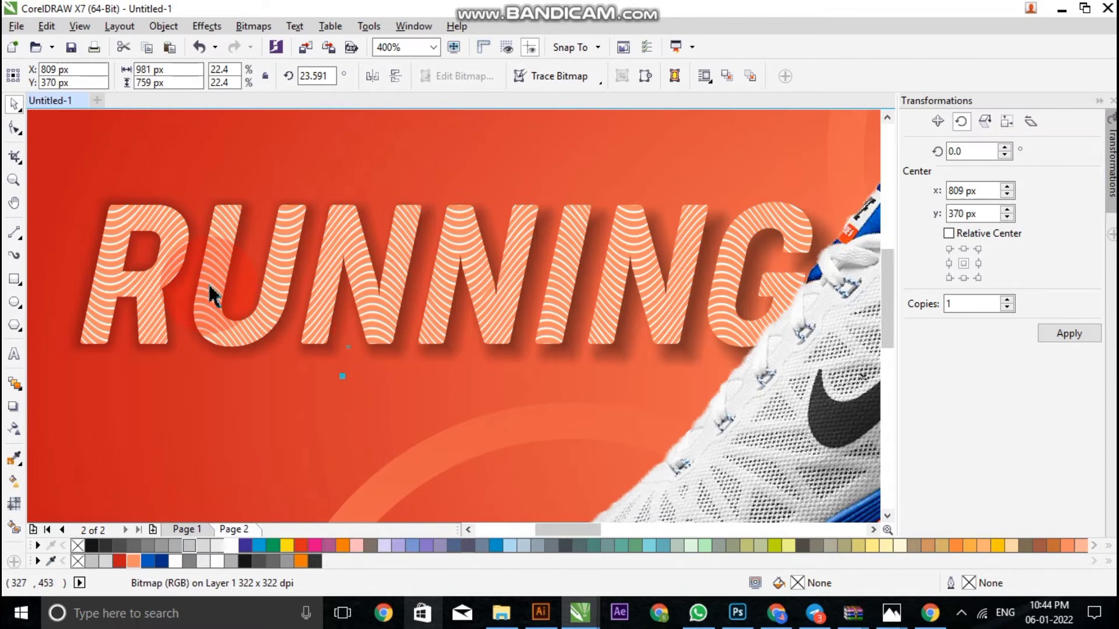
left_click(164, 274)
right_click(163, 273)
left_click(134, 378)
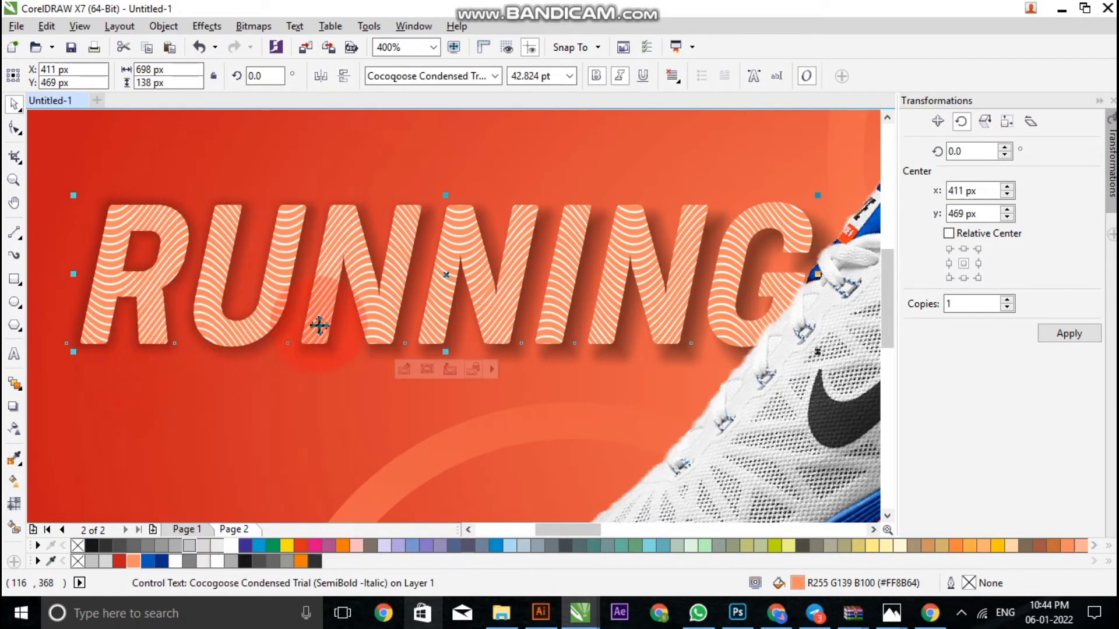
scroll(274, 318, "down", 2)
left_click(76, 270)
- Move the glow circle off-page and add SHOES BRAND text below RUNNING in Square721 BT
left_click_drag(286, 320, 39, 354)
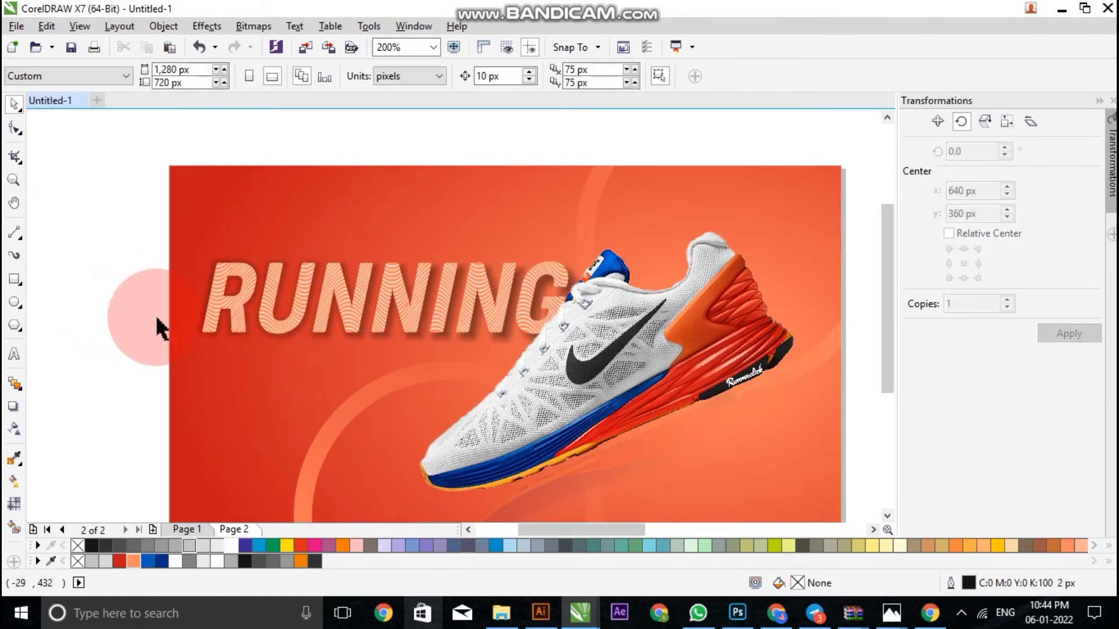
left_click(16, 354)
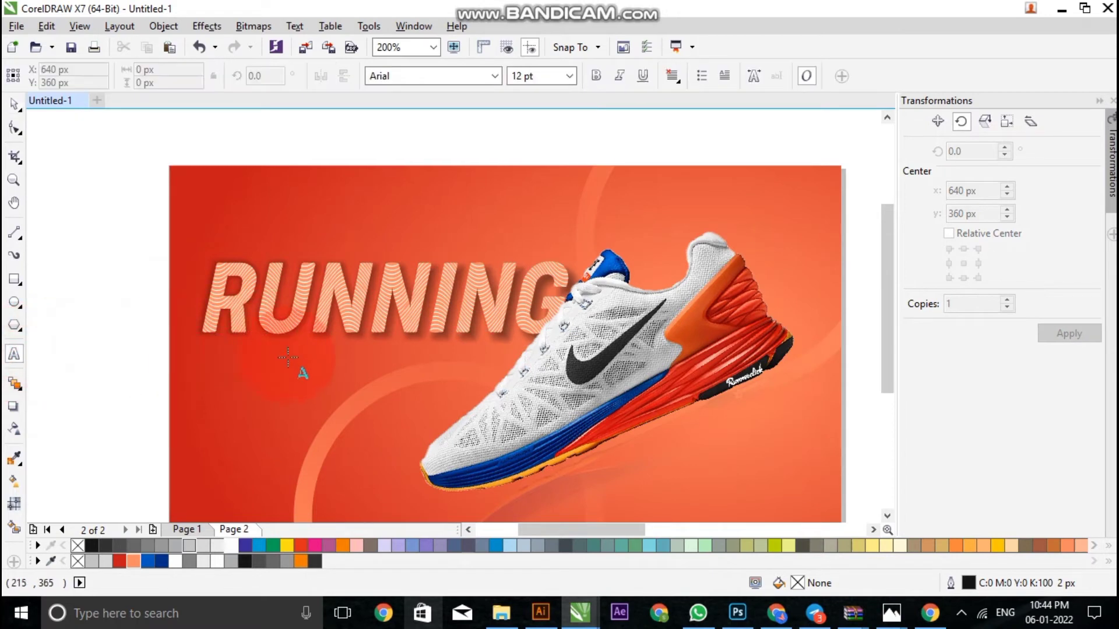
left_click(295, 396)
type("SHOES BRAND")
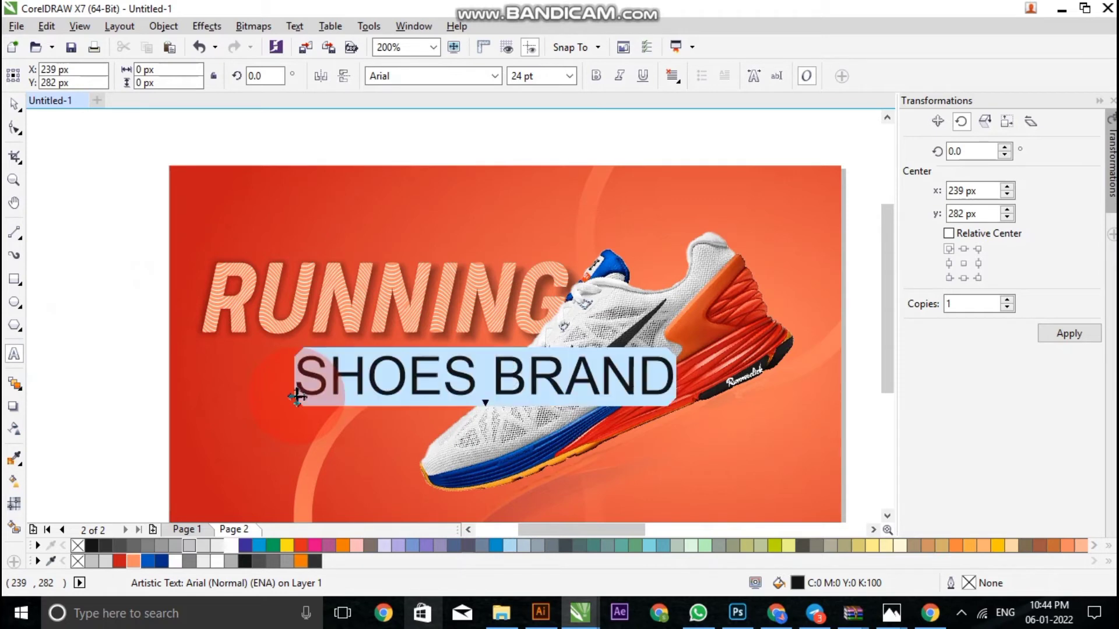
key("ctrl+a")
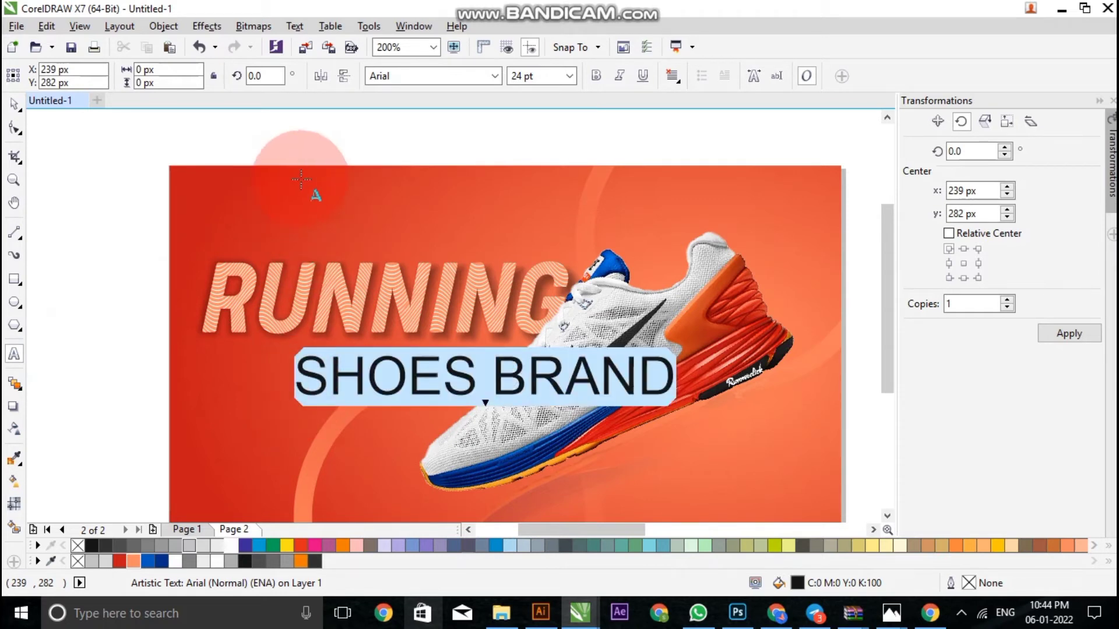
left_click(496, 80)
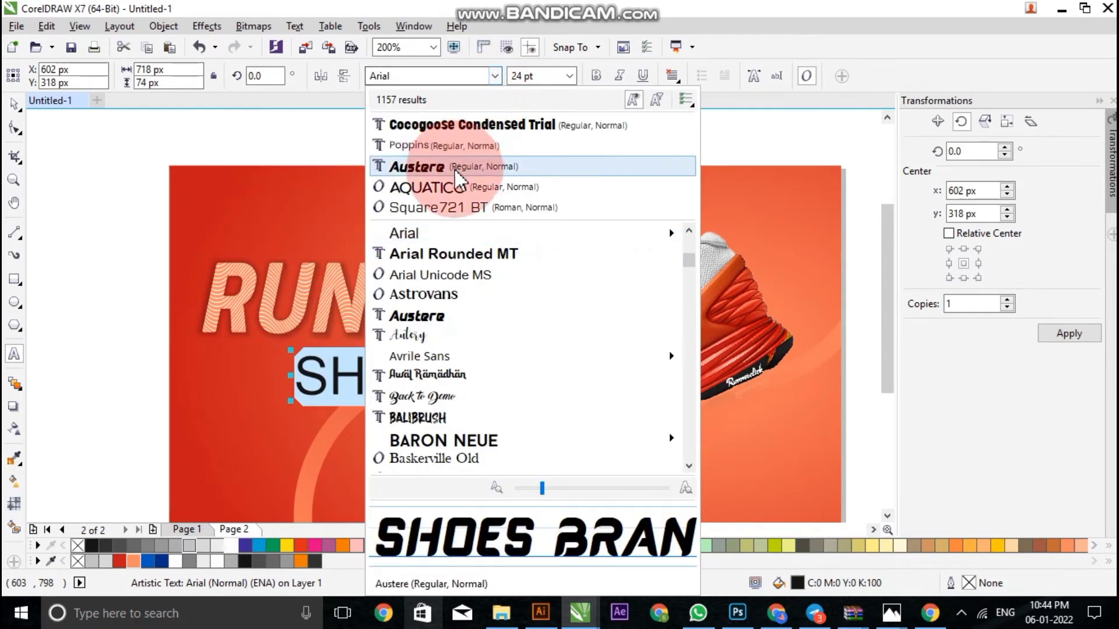
left_click(454, 210)
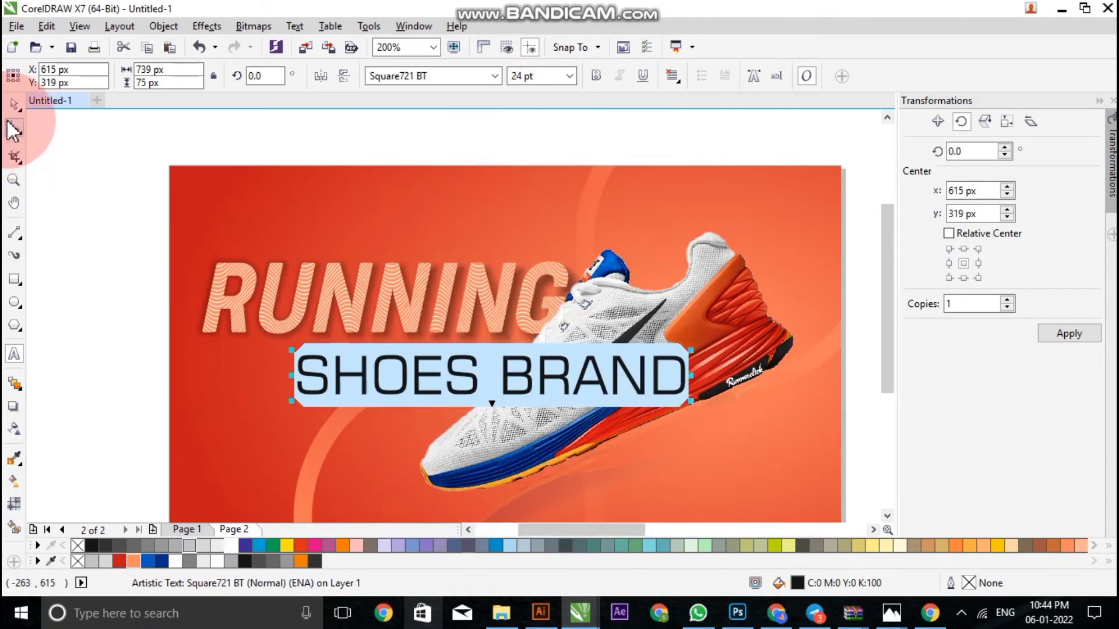
- Make SHOES BRAND bold, shrink it, place it just under RUNNING and colour it white
left_click(14, 105)
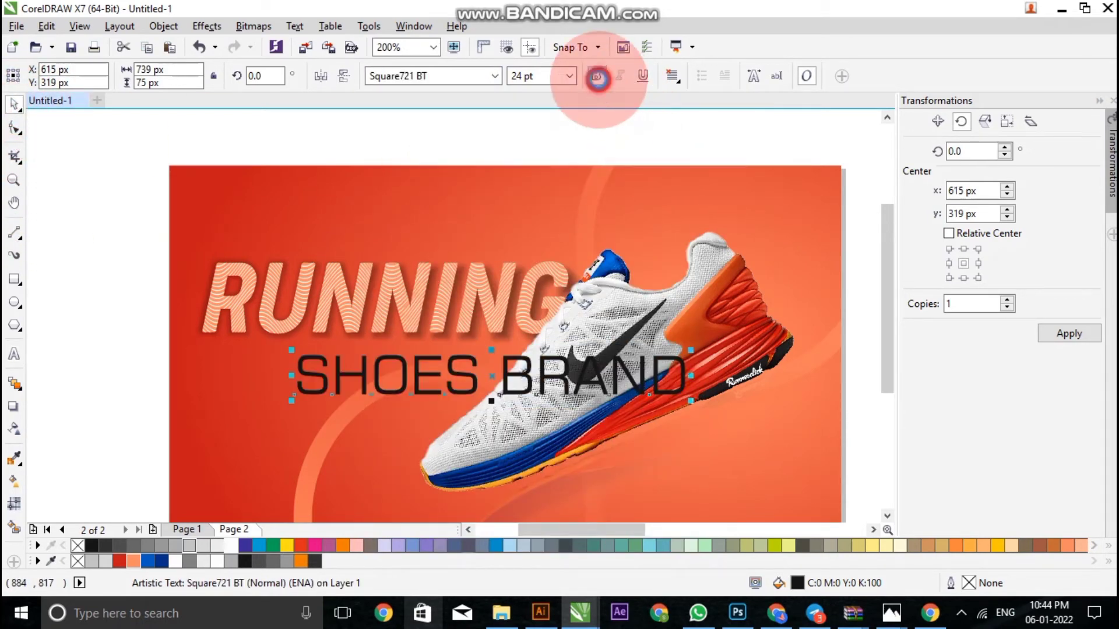
left_click(597, 77)
left_click_drag(690, 400, 502, 382)
left_click(299, 386)
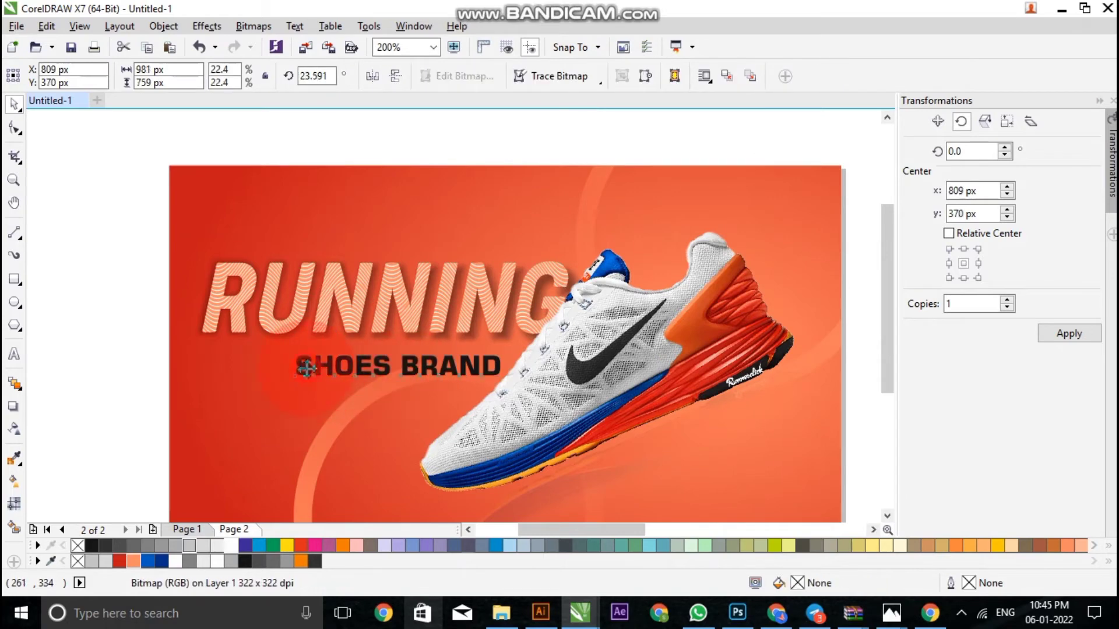
left_click_drag(307, 369, 292, 362)
left_click_drag(292, 368, 291, 367)
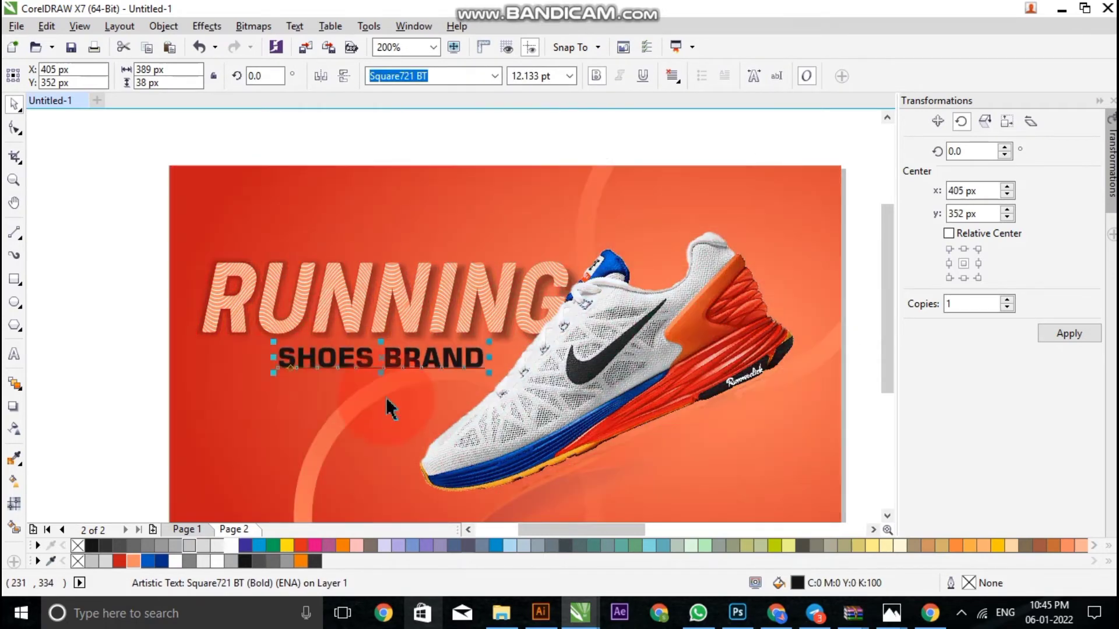
left_click(181, 559)
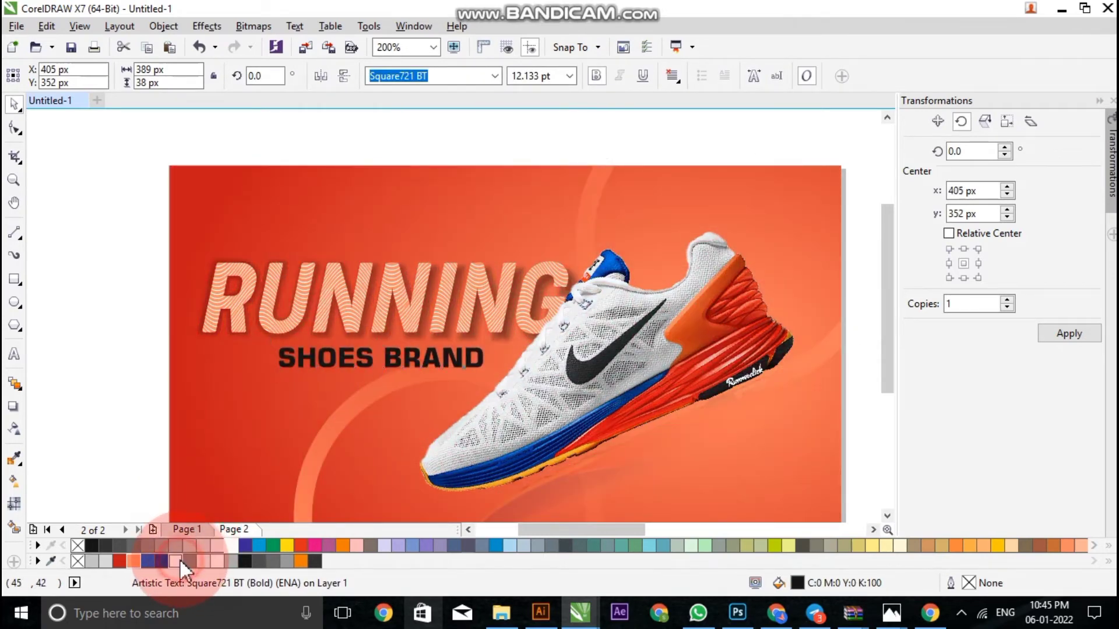
- Zoom out with F3 to view the whole banner and clear the selection
key("F3")
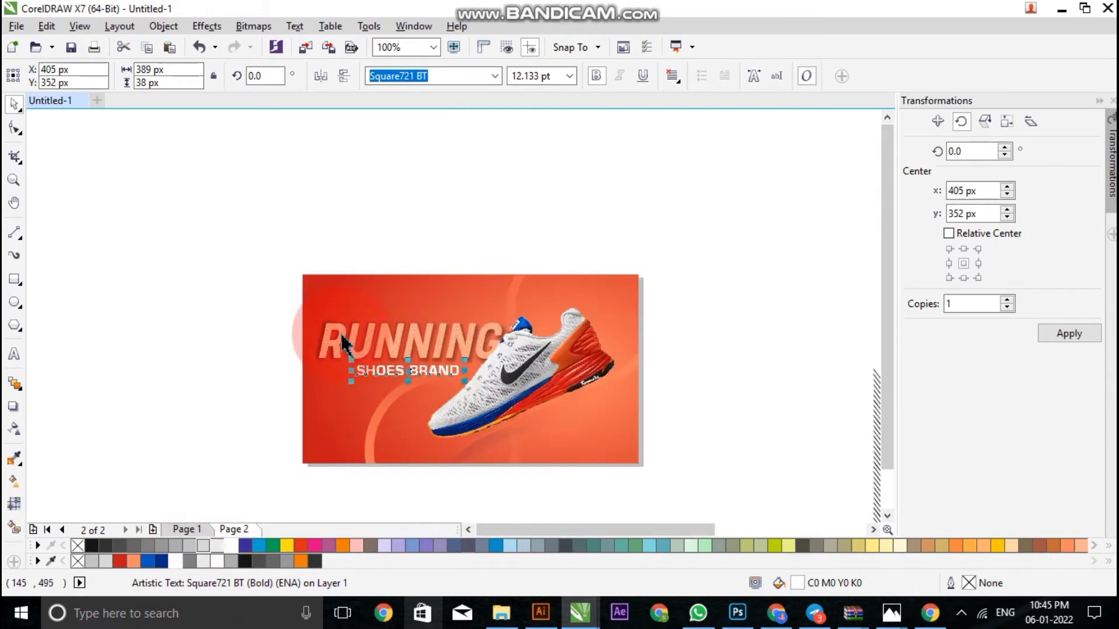
left_click(343, 334, "shift")
left_click(190, 332)
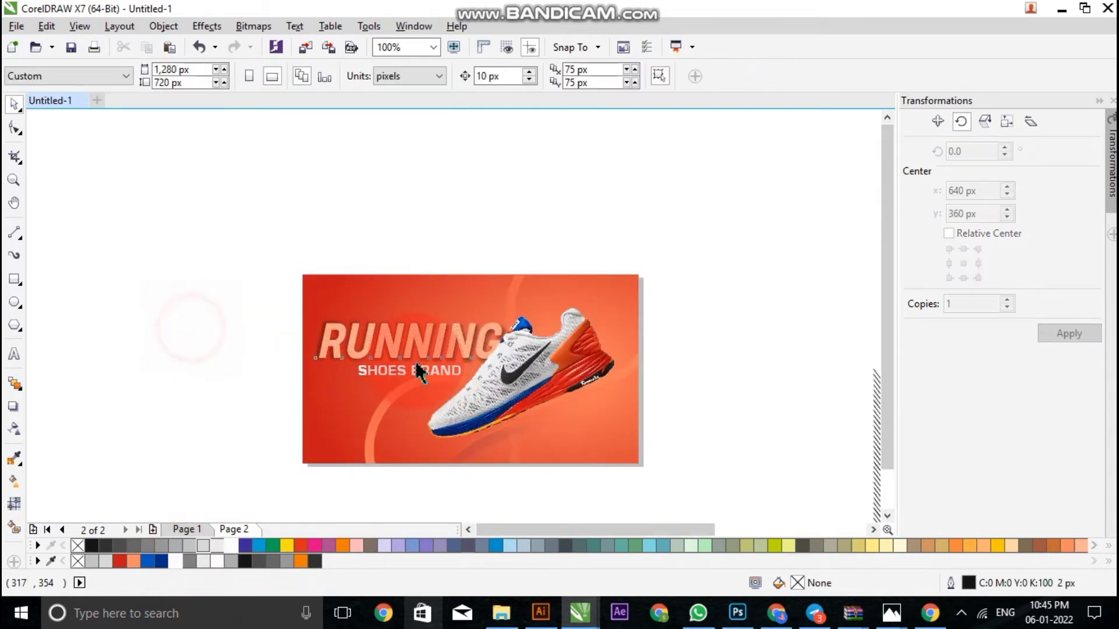
left_click(202, 335)
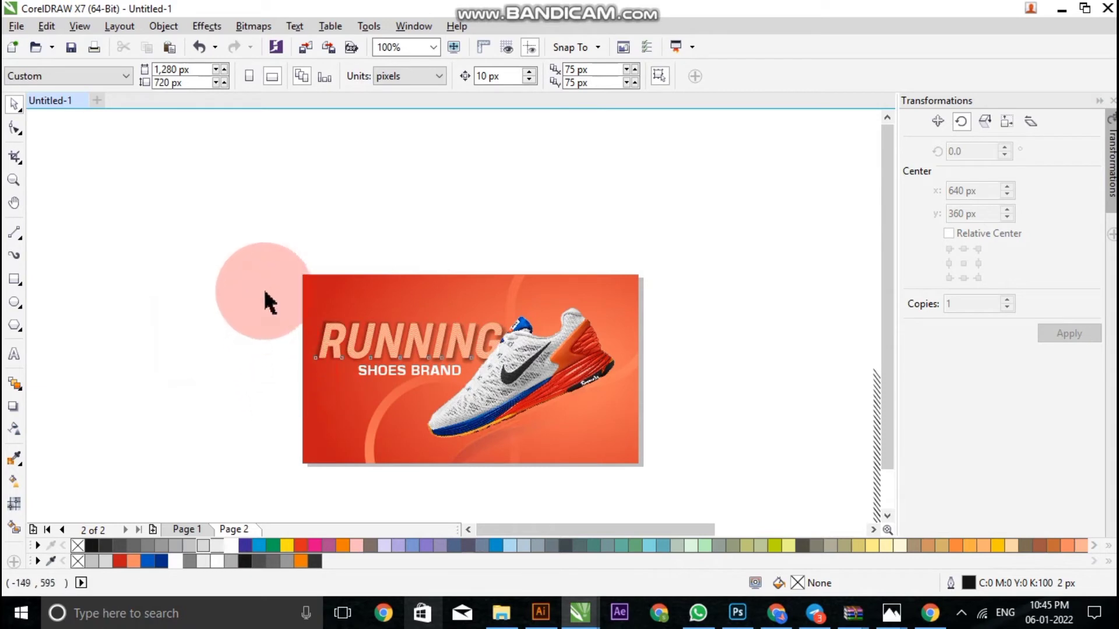
scroll(344, 292, "up", 1)
- Enter PowerClip editing of the banner's clipped background
scroll(341, 293, "down", 1)
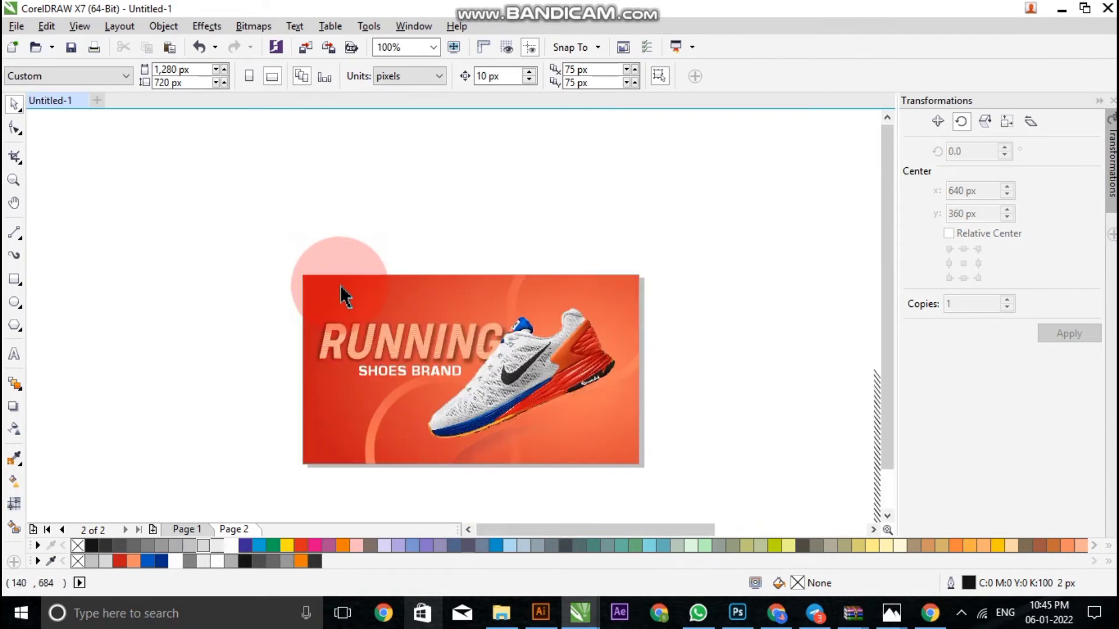
left_click(315, 289)
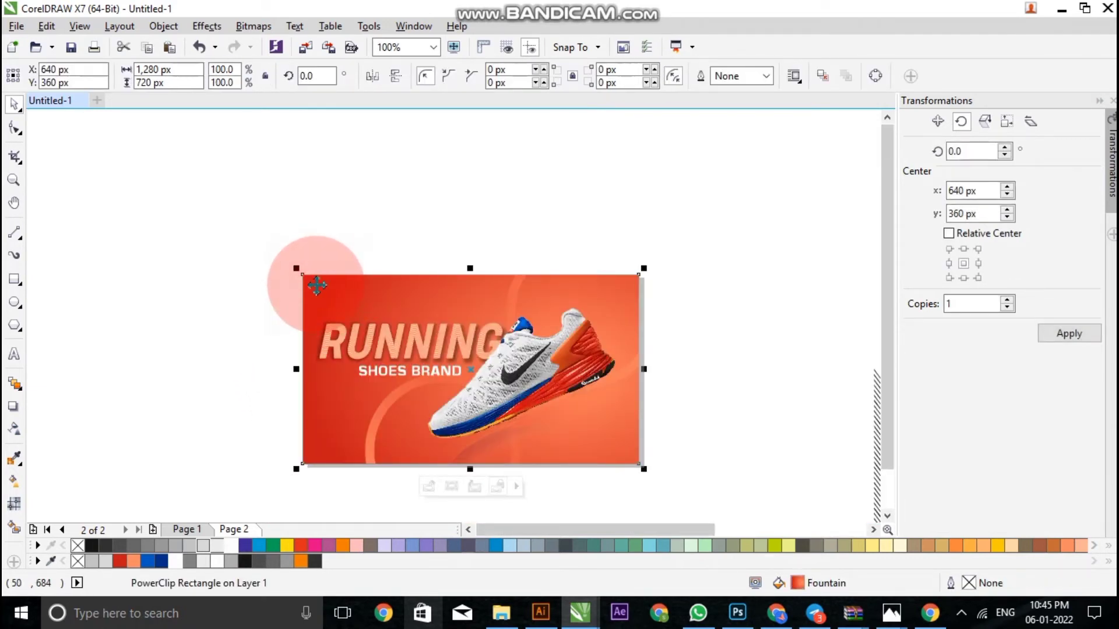
left_click(225, 245)
scroll(324, 286, "up", 1)
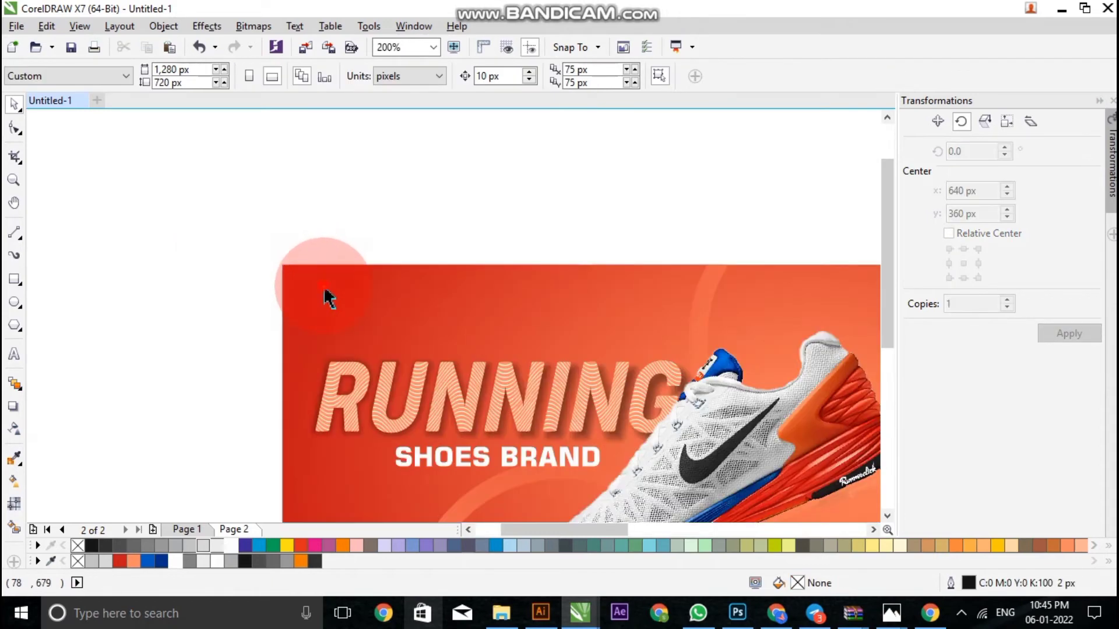
left_click(324, 296)
scroll(325, 287, "down", 1)
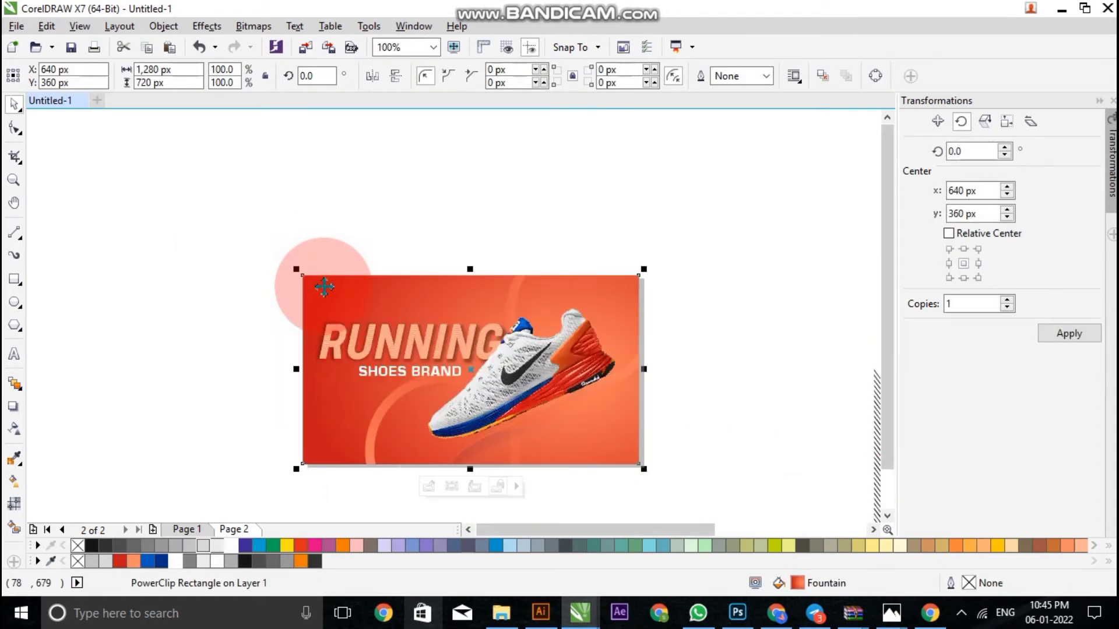
right_click(325, 286)
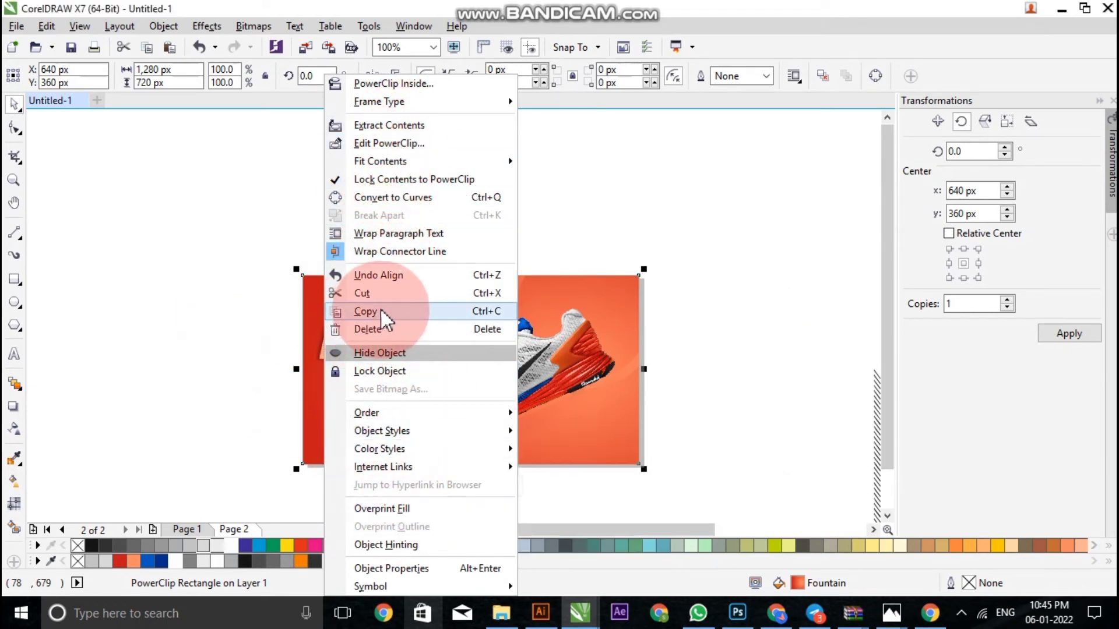
left_click(399, 147)
- Extract the contents held inside the orange background rectangle
left_click(295, 256)
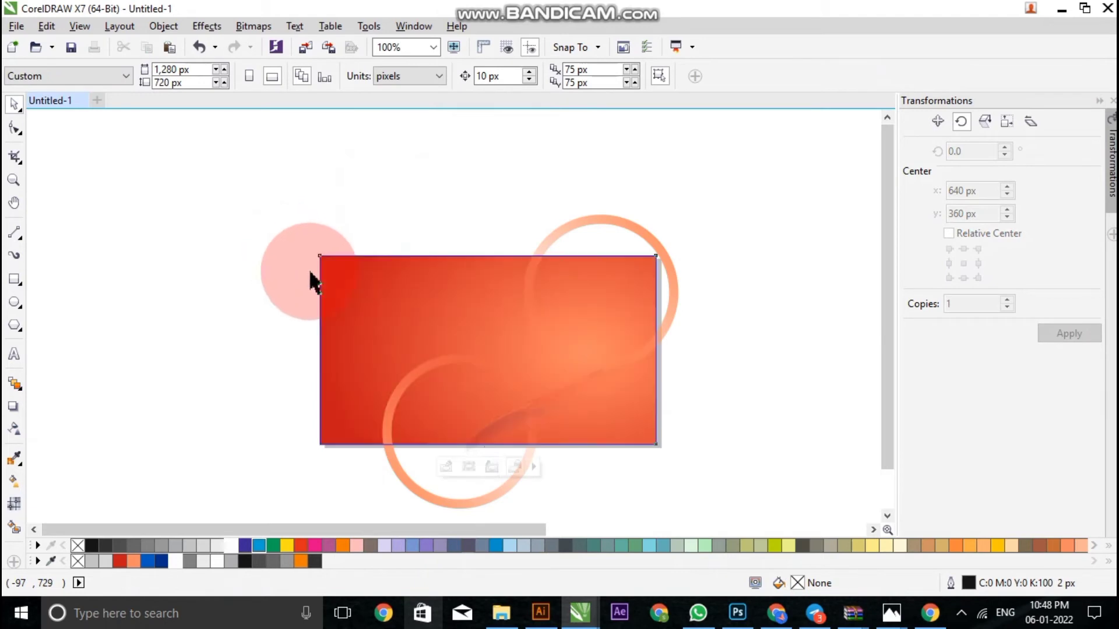
left_click(405, 317)
right_click(414, 313)
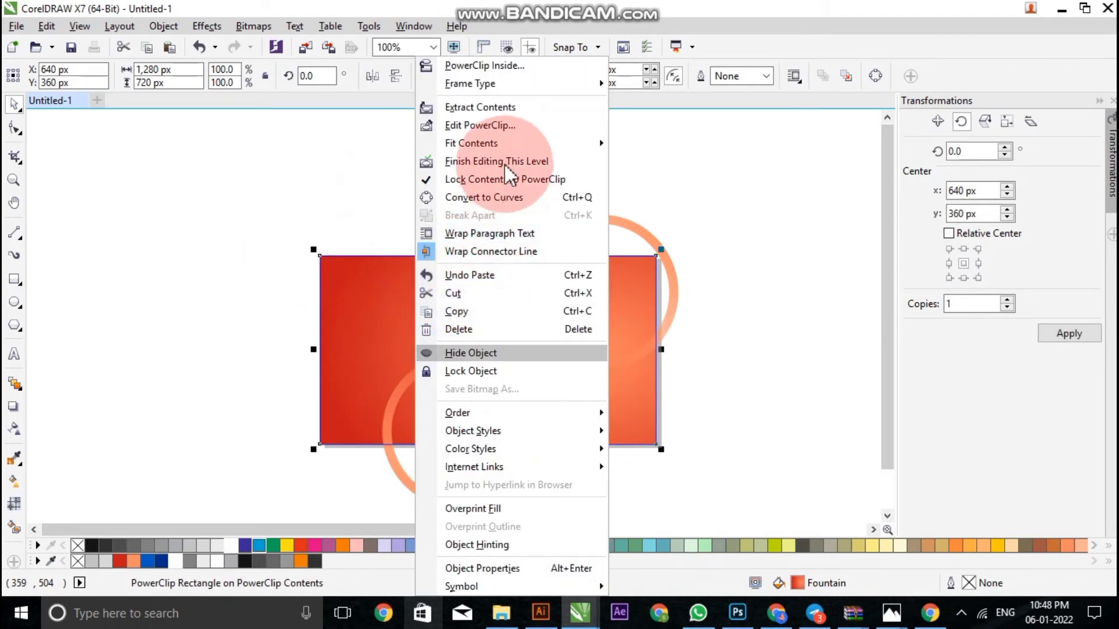
left_click(503, 111)
- Move the soft pink glow down toward the bottom centre
left_click(612, 227)
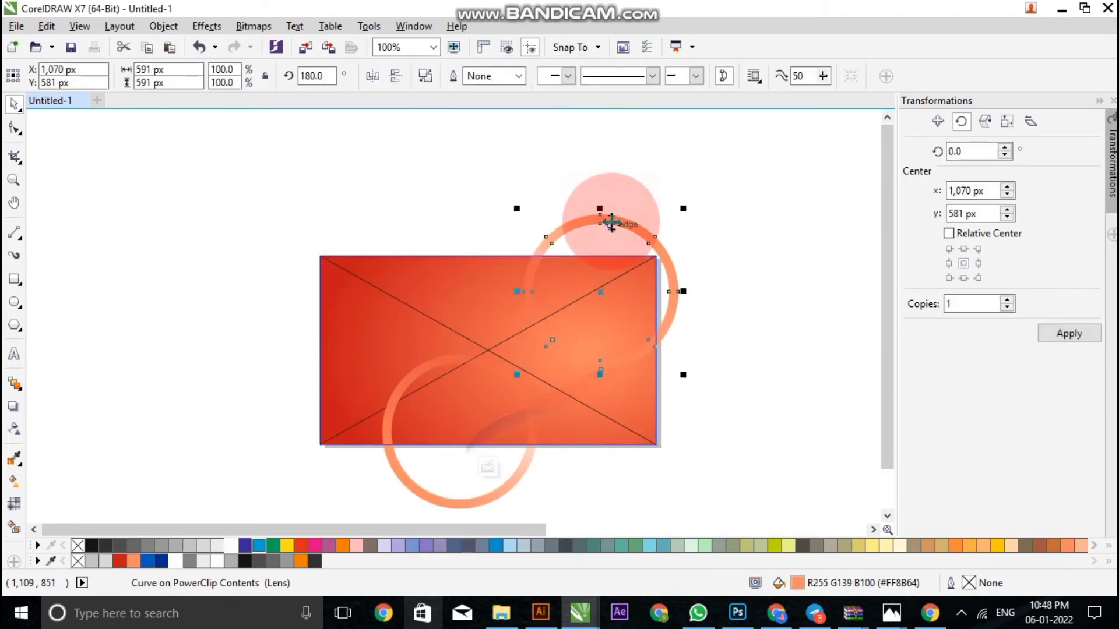
mouse_move(607, 221)
left_mouse_down()
mouse_move(487, 457)
mouse_move(522, 480)
mouse_move(569, 411)
left_mouse_up()
key("Escape")
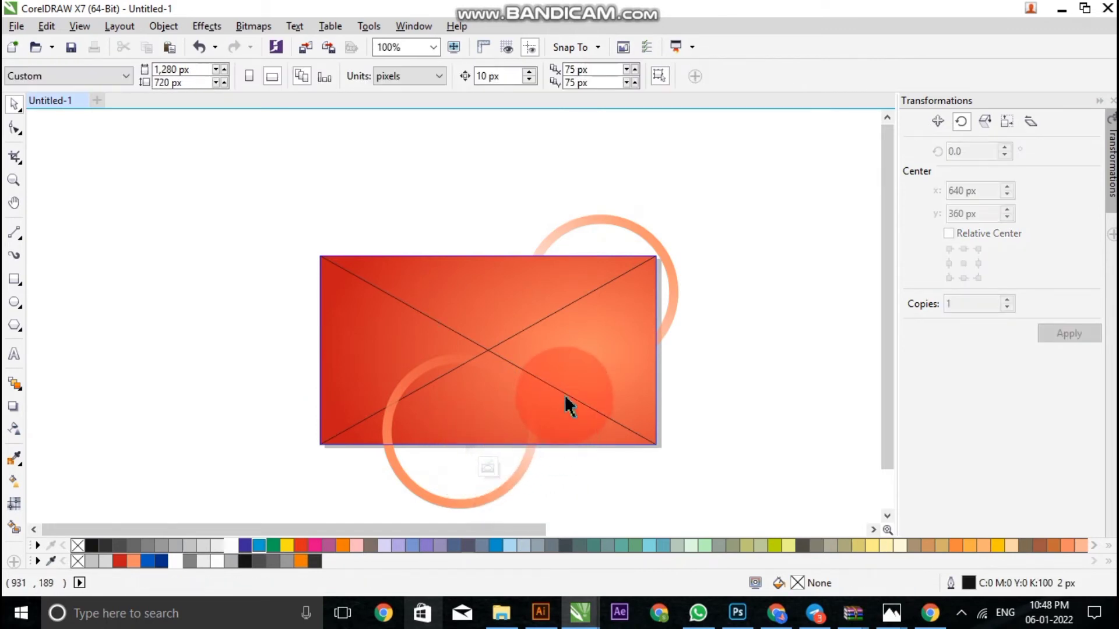
- Set the empty background frame's frame type to None and reselect the rectangle
left_click(576, 386)
right_click(583, 380)
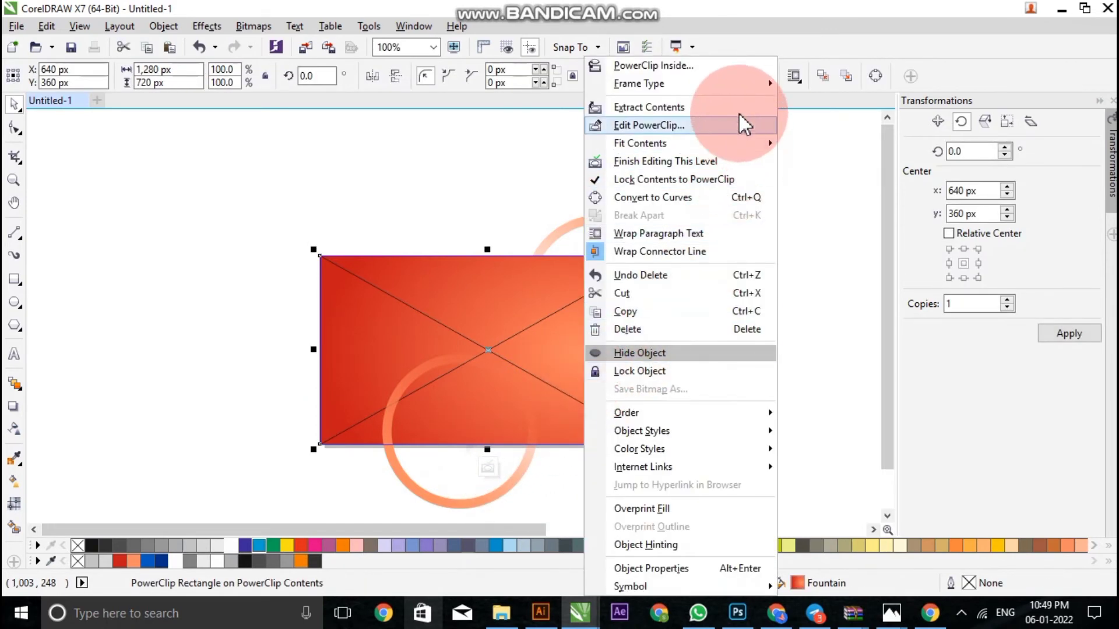
mouse_move(665, 83)
left_click(826, 131)
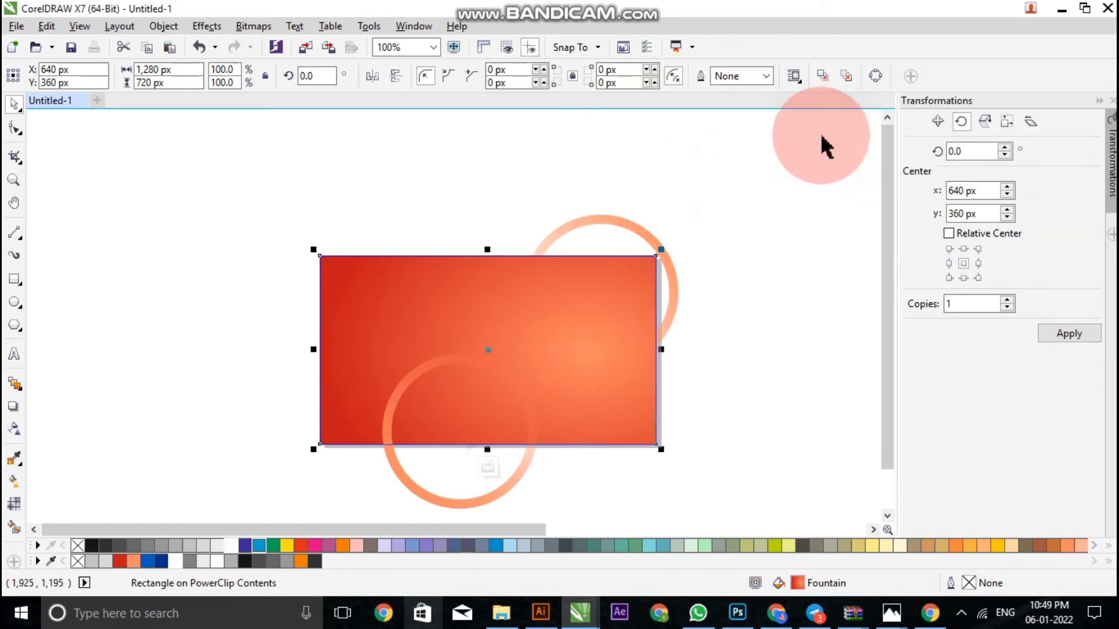
left_click(768, 221)
left_click(374, 296)
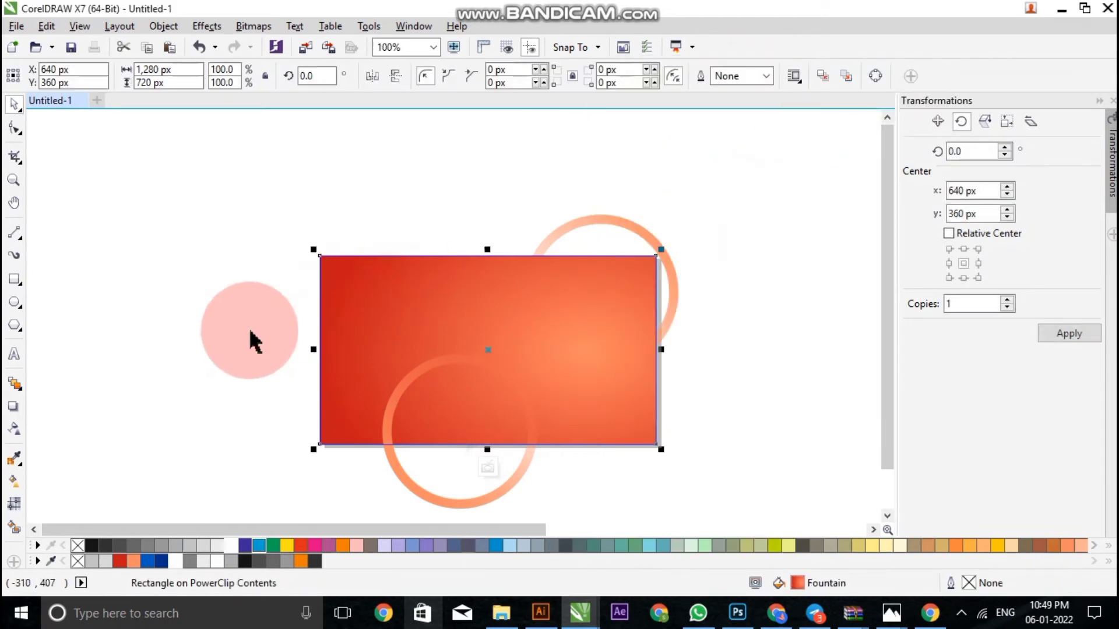
left_click(14, 127)
- Convert the orange rectangle to curves and delete its top-left corner, leaving a triangle
right_click(366, 274)
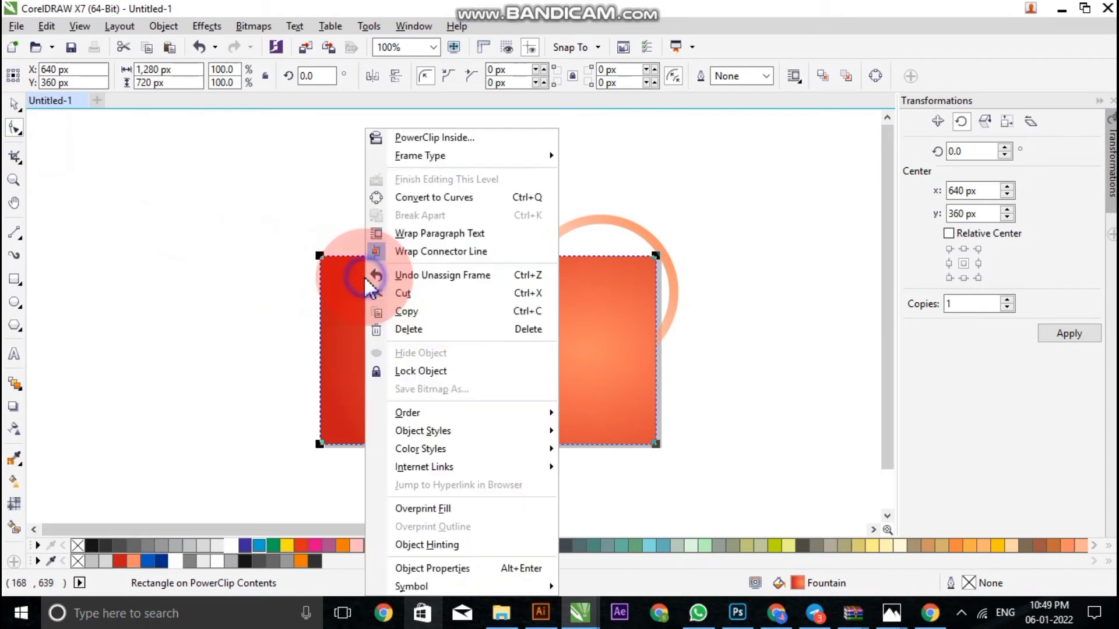
left_click(448, 196)
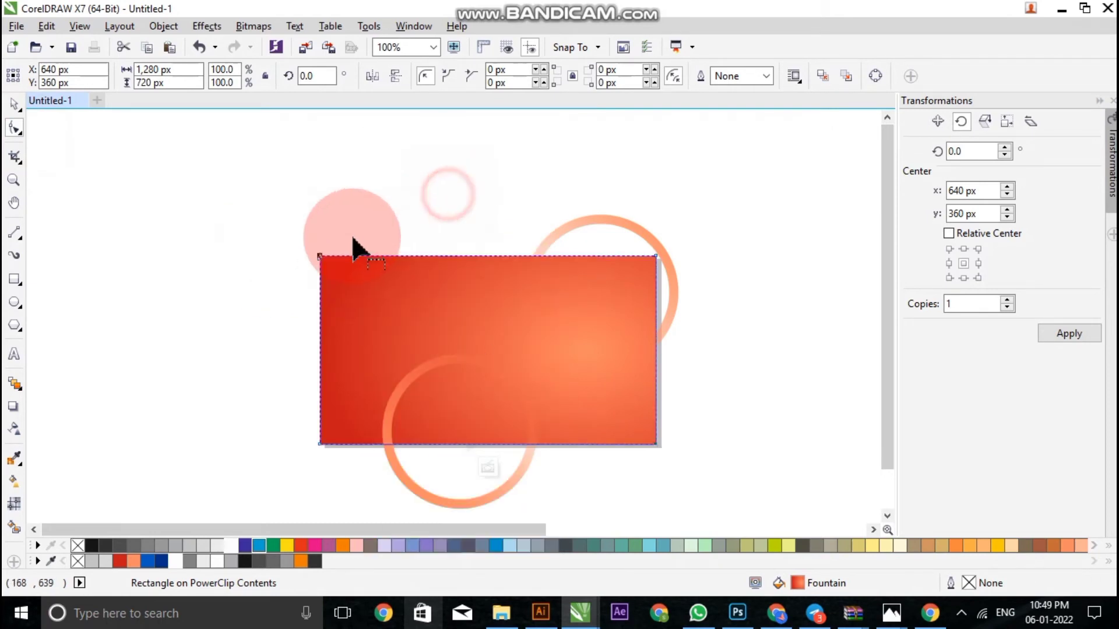
double_click(320, 259)
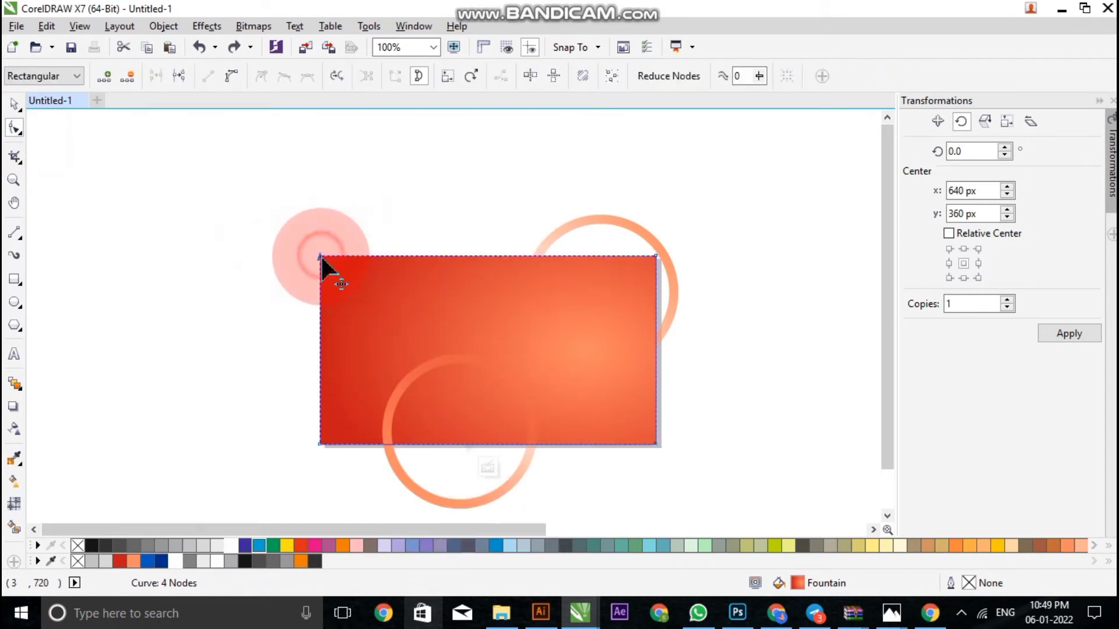
double_click(320, 257)
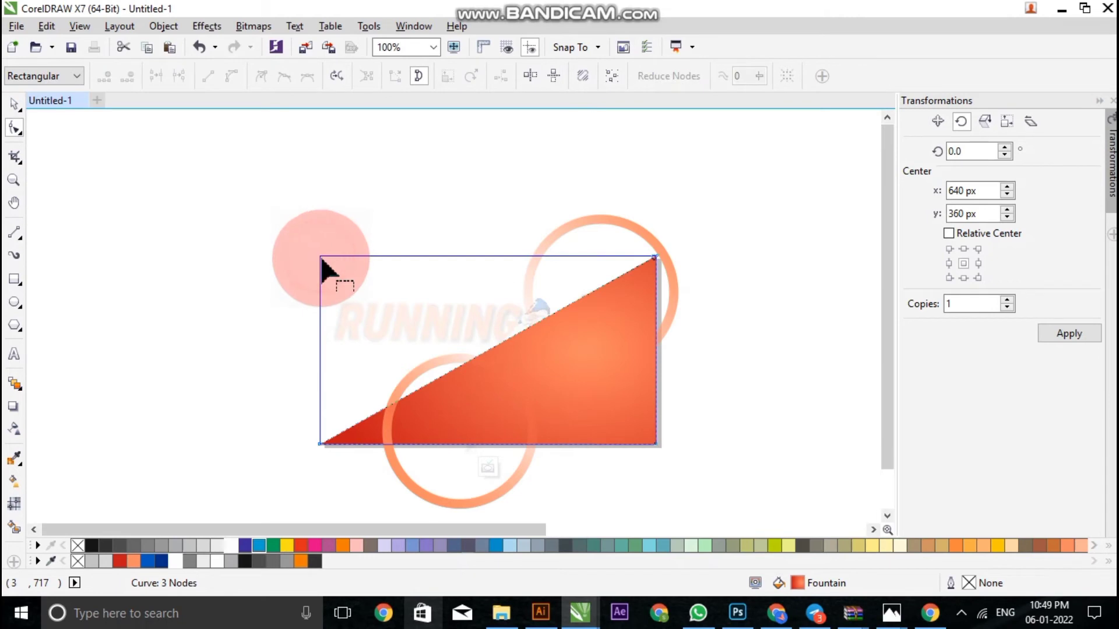
- Bend the triangle's diagonal and its handles into a wave rising toward the top right
left_click(613, 247)
mouse_move(544, 319)
left_mouse_down()
mouse_move(505, 415)
mouse_move(442, 392)
mouse_move(375, 299)
left_mouse_up()
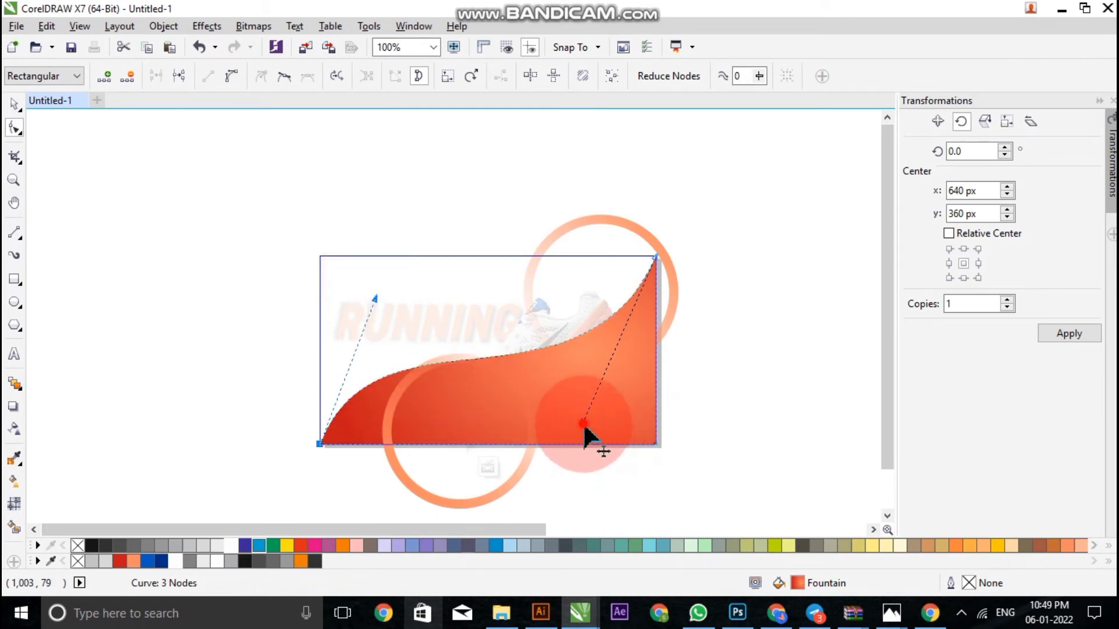
left_click_drag(585, 426, 593, 452)
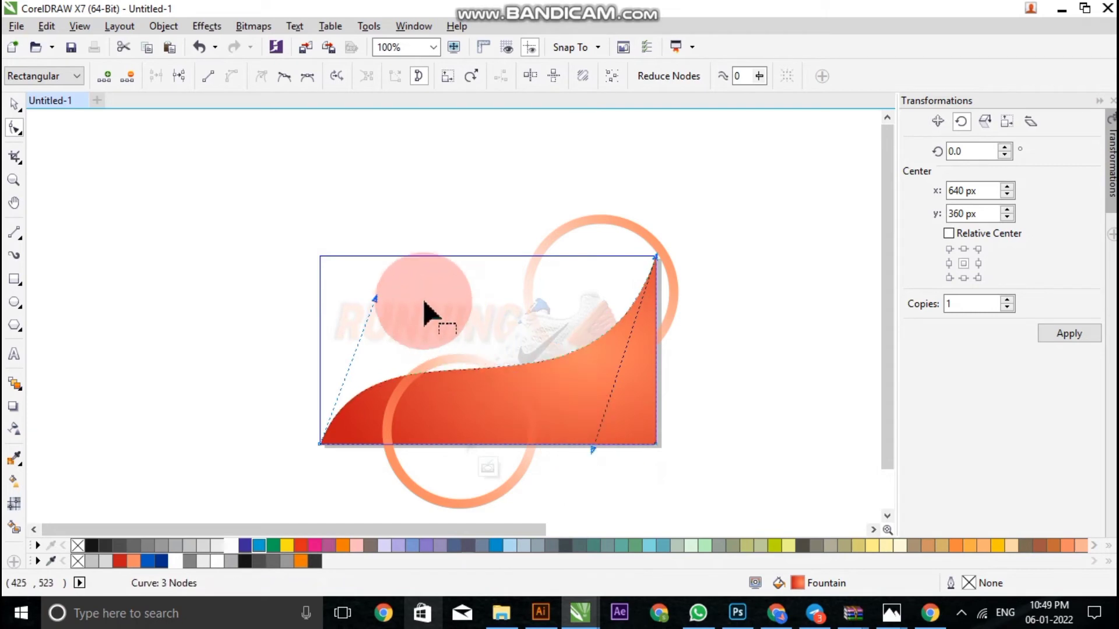
left_click_drag(376, 299, 372, 286)
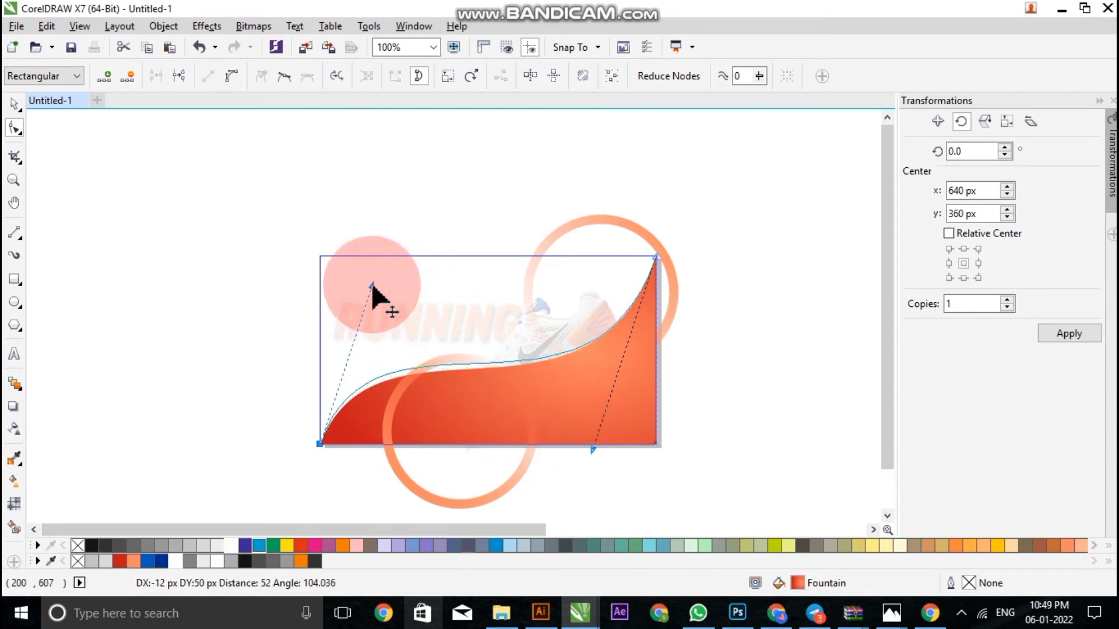
left_click(12, 107)
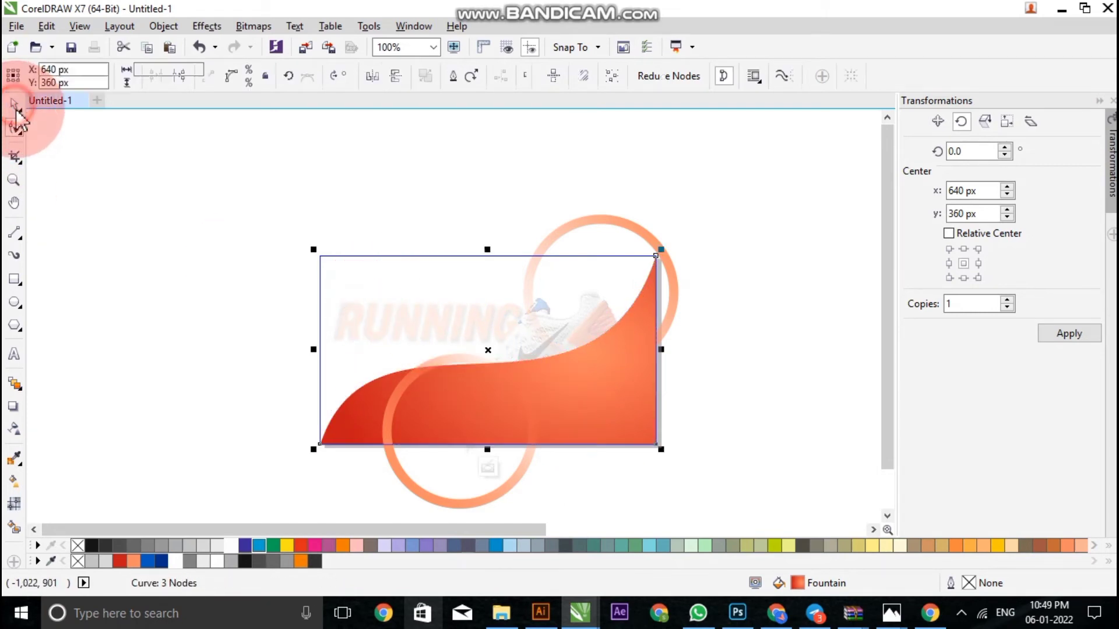
- Add a drop shadow to the orange wave, positioned along its upper edge
left_click(13, 410)
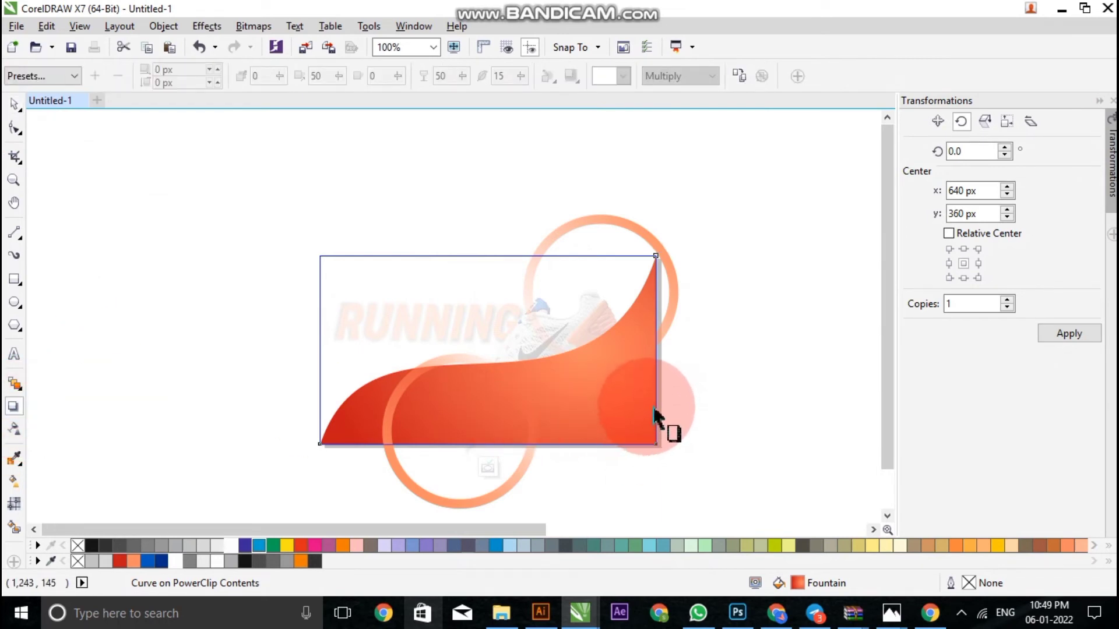
left_click_drag(659, 408, 321, 394)
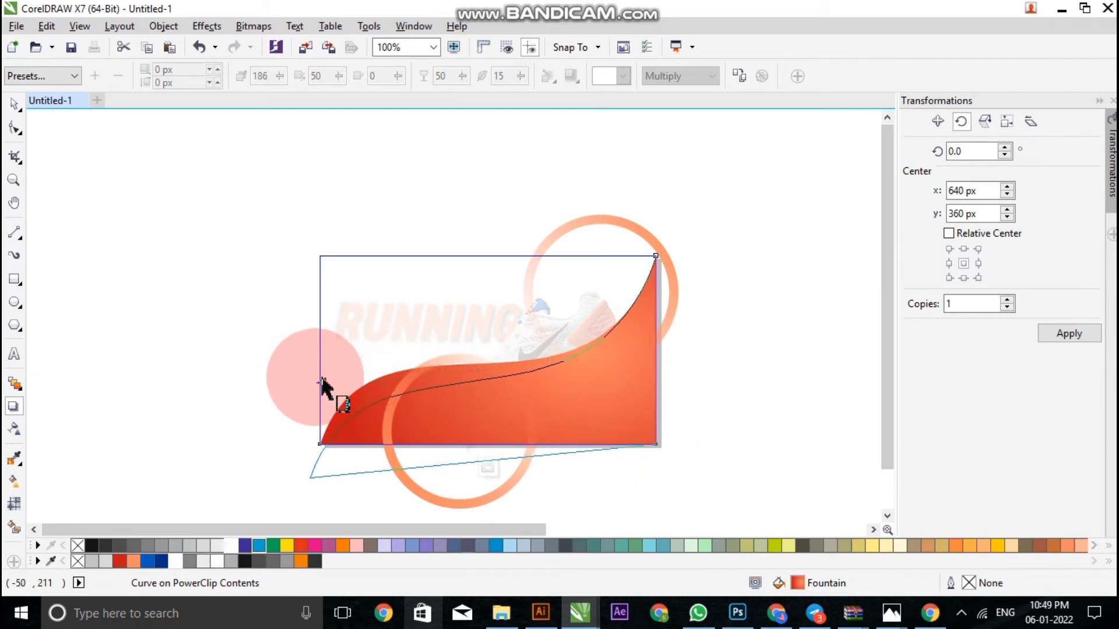
mouse_move(320, 392)
left_mouse_down()
mouse_move(335, 352)
mouse_move(318, 349)
left_mouse_up()
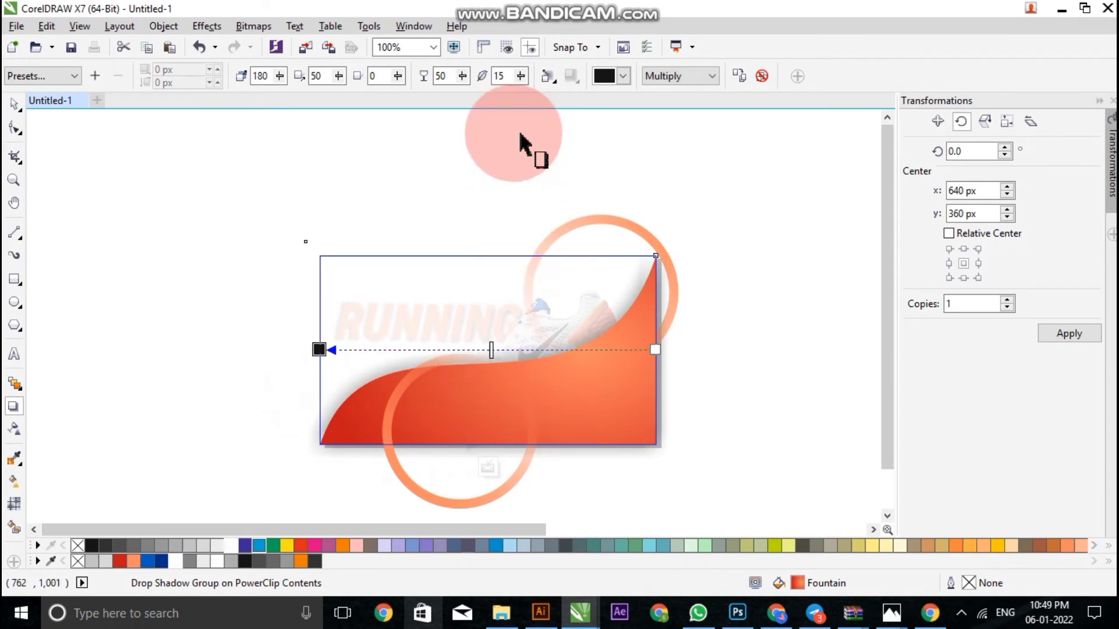
- Set the shadow to Middle feathering in black and fine-tune its start on the wave edge
left_click(546, 82)
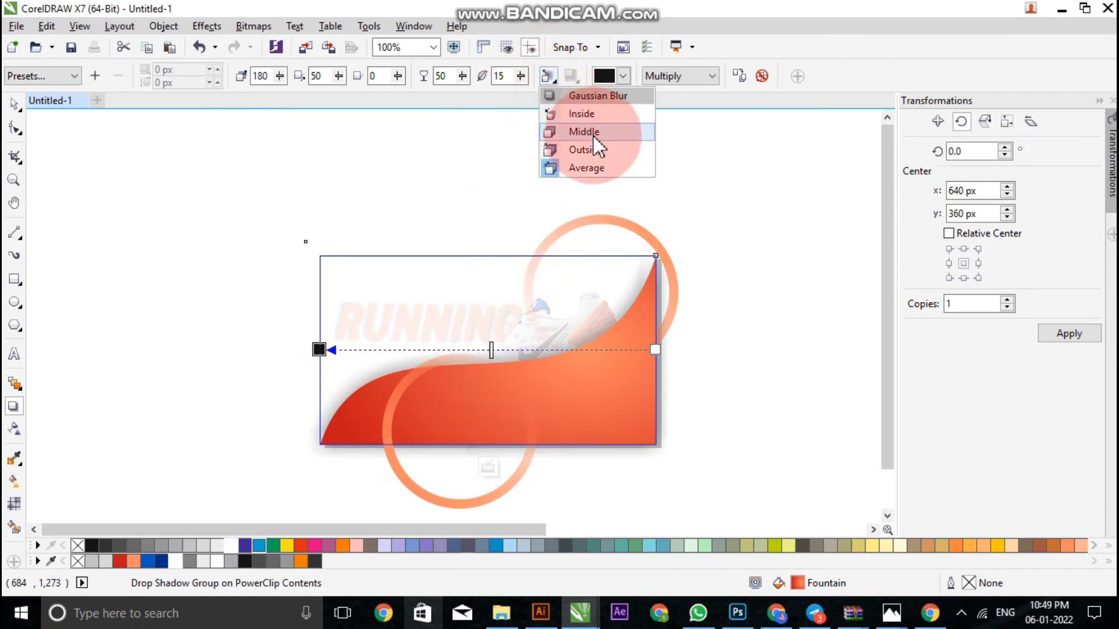
left_click(593, 136)
left_click(598, 80)
left_click(571, 77)
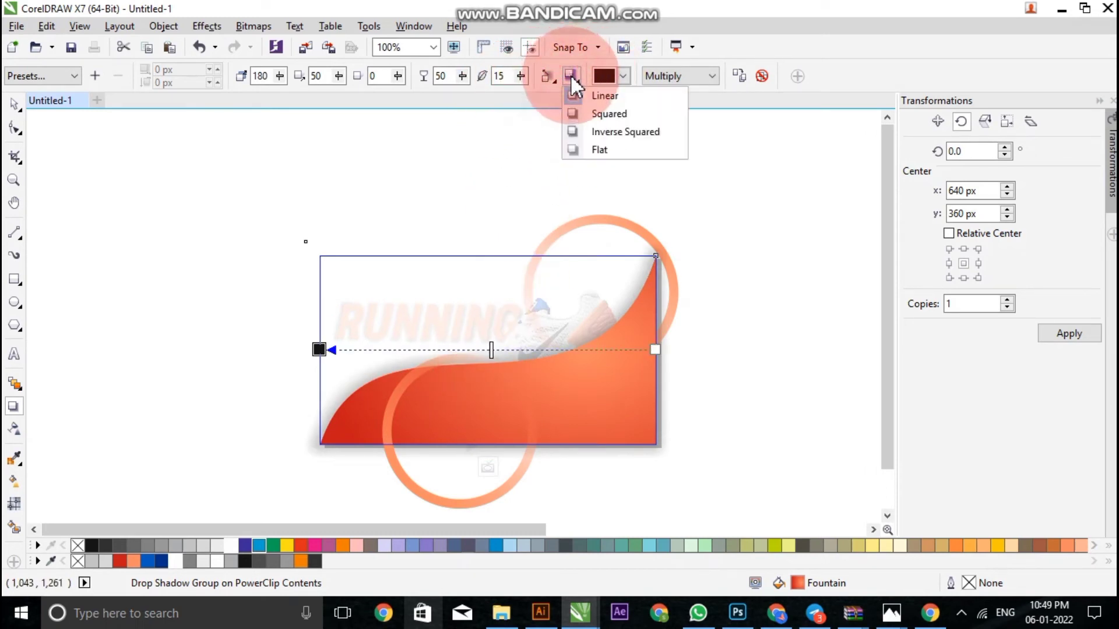
mouse_move(494, 349)
left_mouse_down()
mouse_move(488, 356)
mouse_move(547, 349)
mouse_move(650, 385)
left_mouse_up()
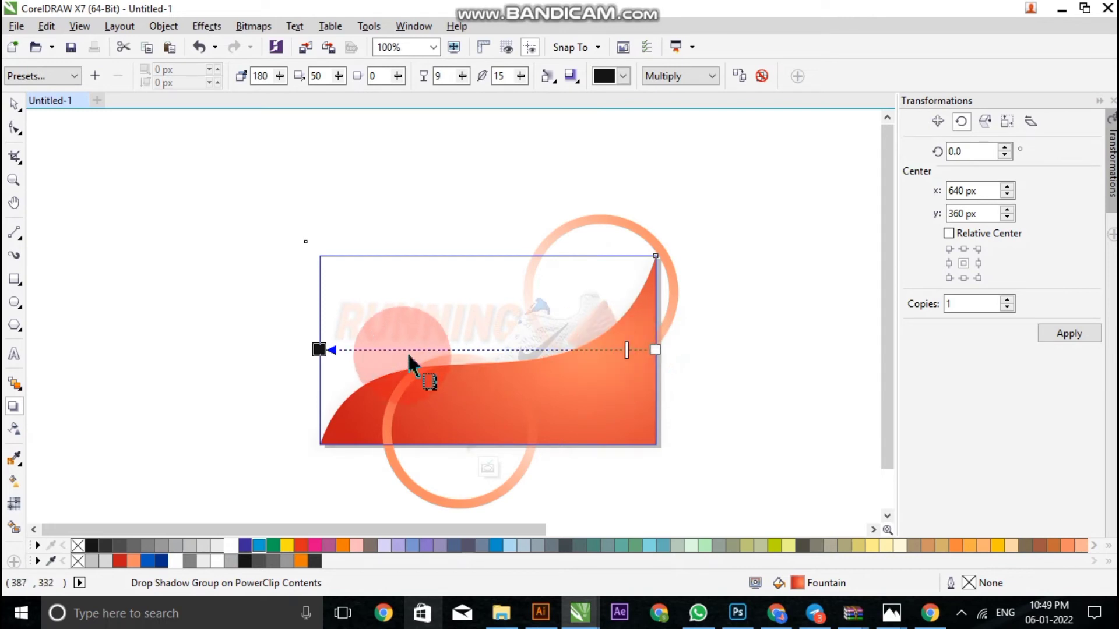
mouse_move(319, 349)
left_mouse_down()
mouse_move(344, 297)
mouse_move(319, 342)
left_mouse_up()
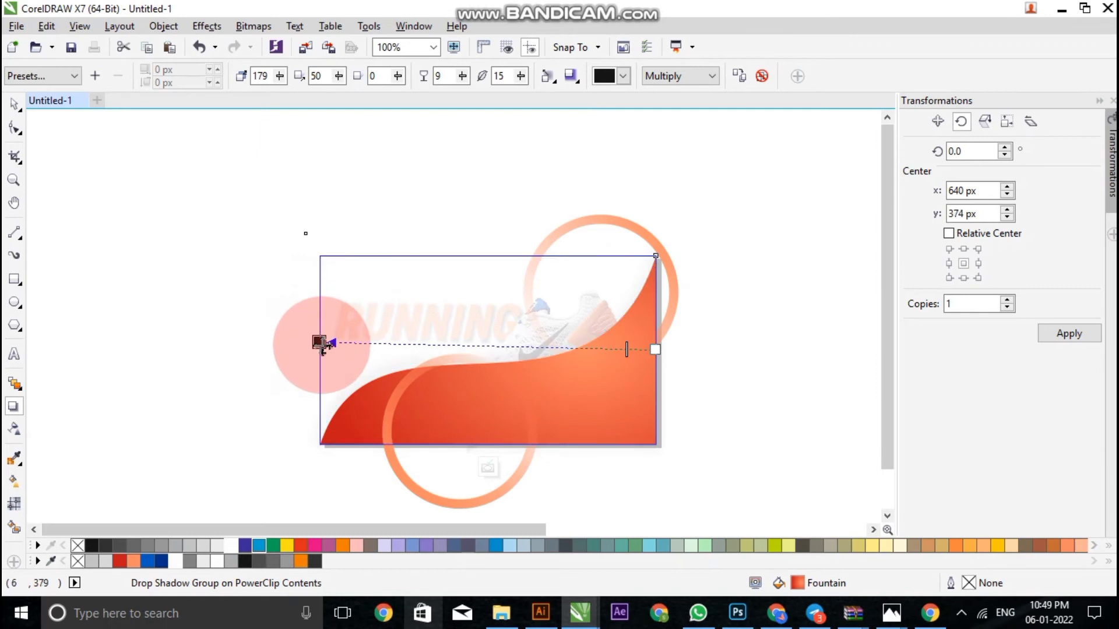
left_click(14, 104)
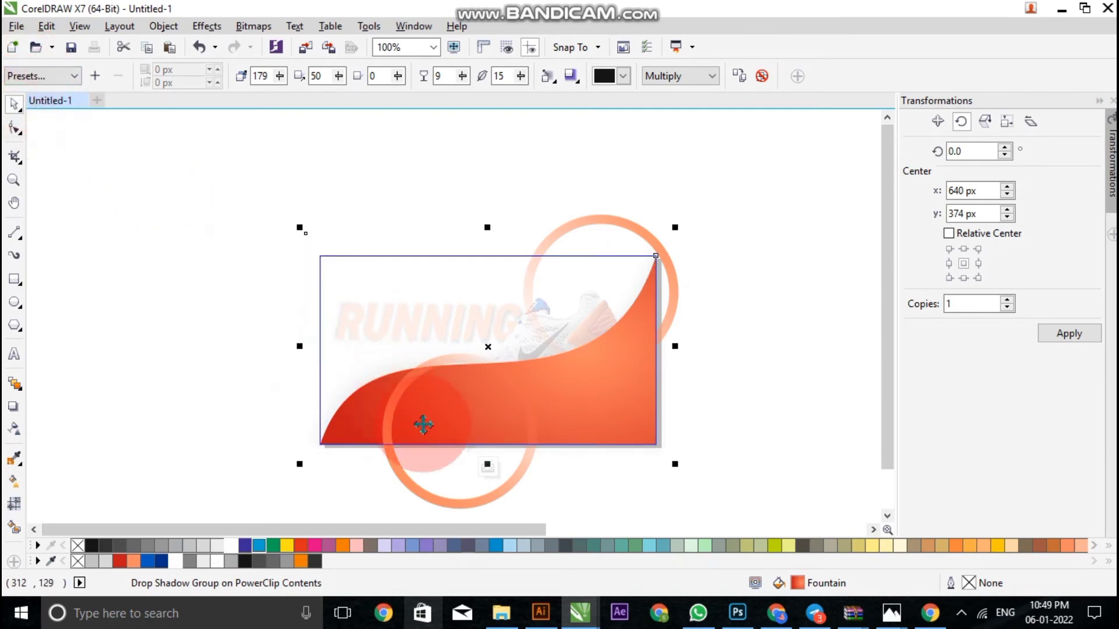
left_click(487, 466)
- Re-enter PowerClip editing of the banner background
left_click(236, 386)
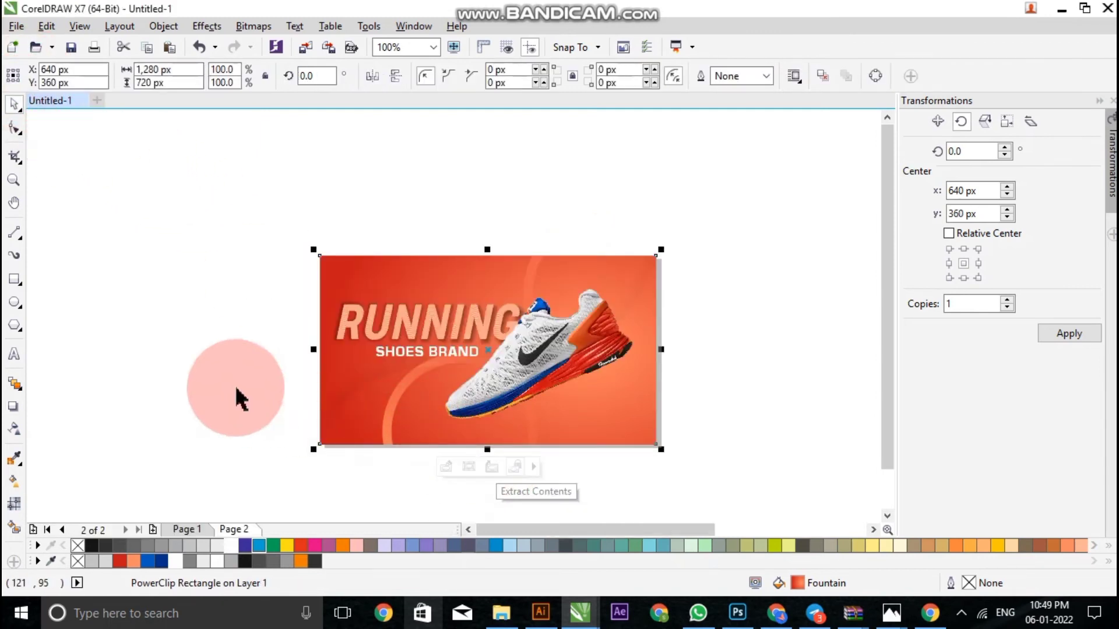
scroll(403, 398, "up", 2)
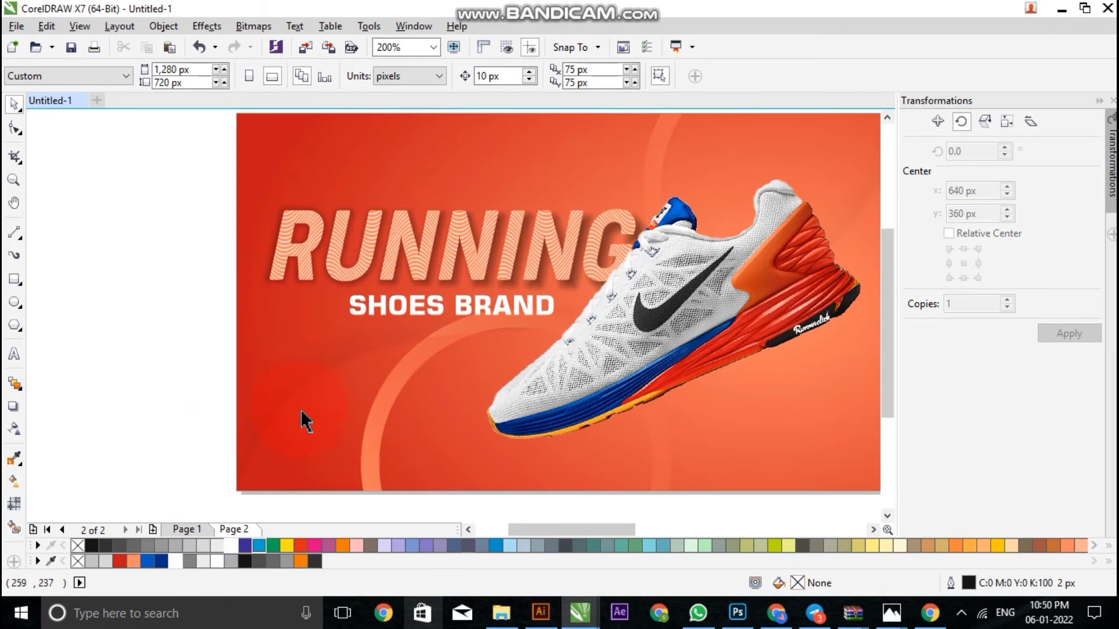
scroll(439, 354, "down", 2)
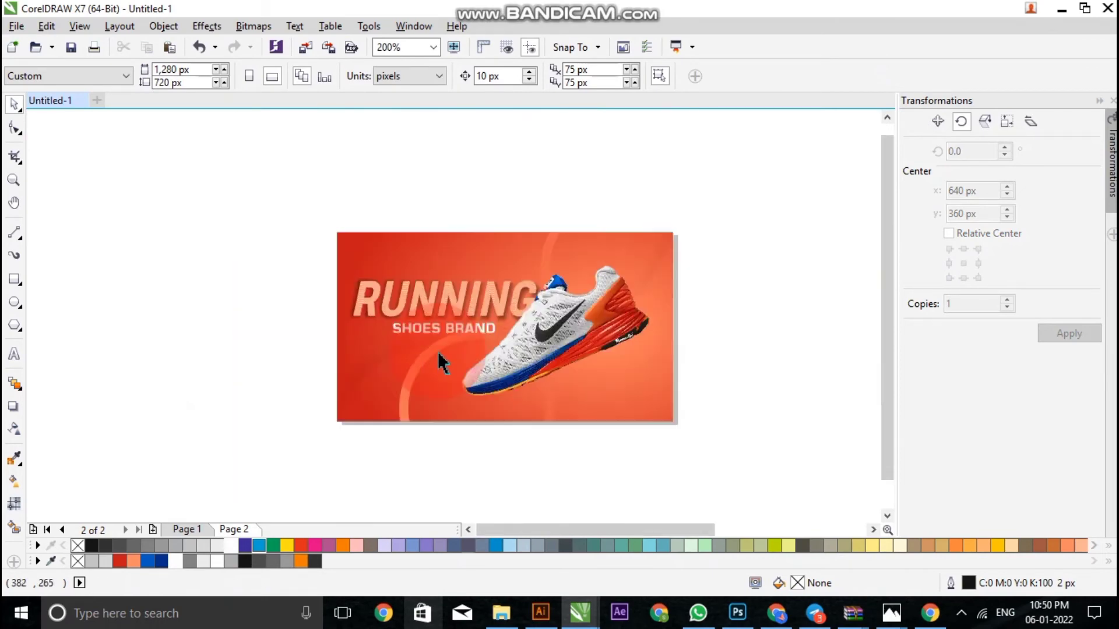
scroll(402, 357, "up", 2)
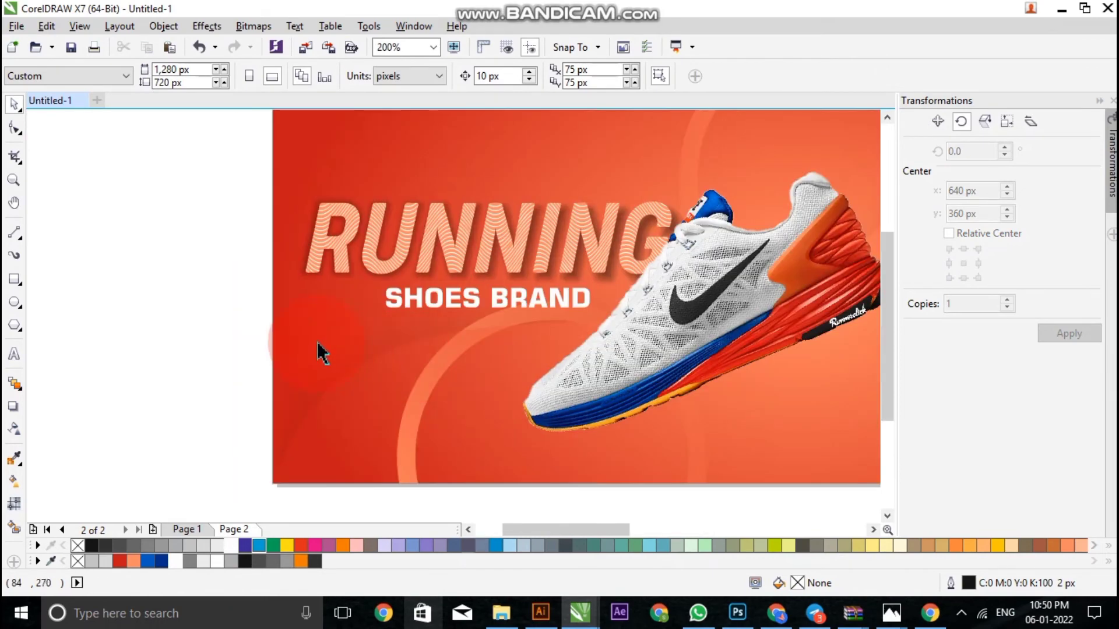
left_click(317, 342)
right_click(317, 342)
left_click(393, 142)
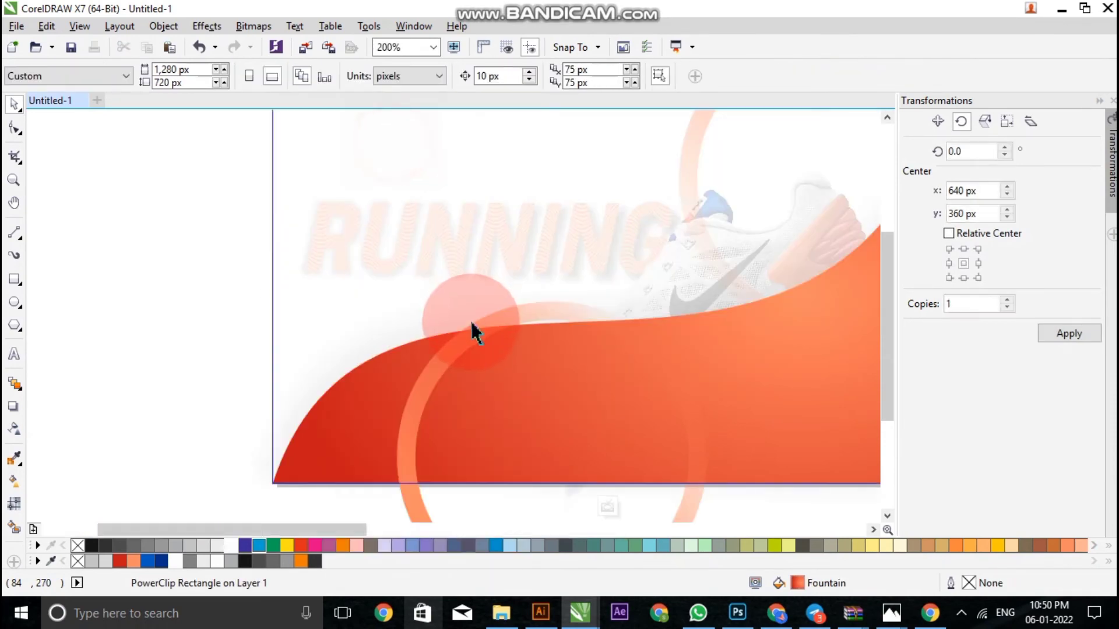
- Lower the shadowed wave slightly inside the background
scroll(396, 404, "down", 2)
left_click(390, 393)
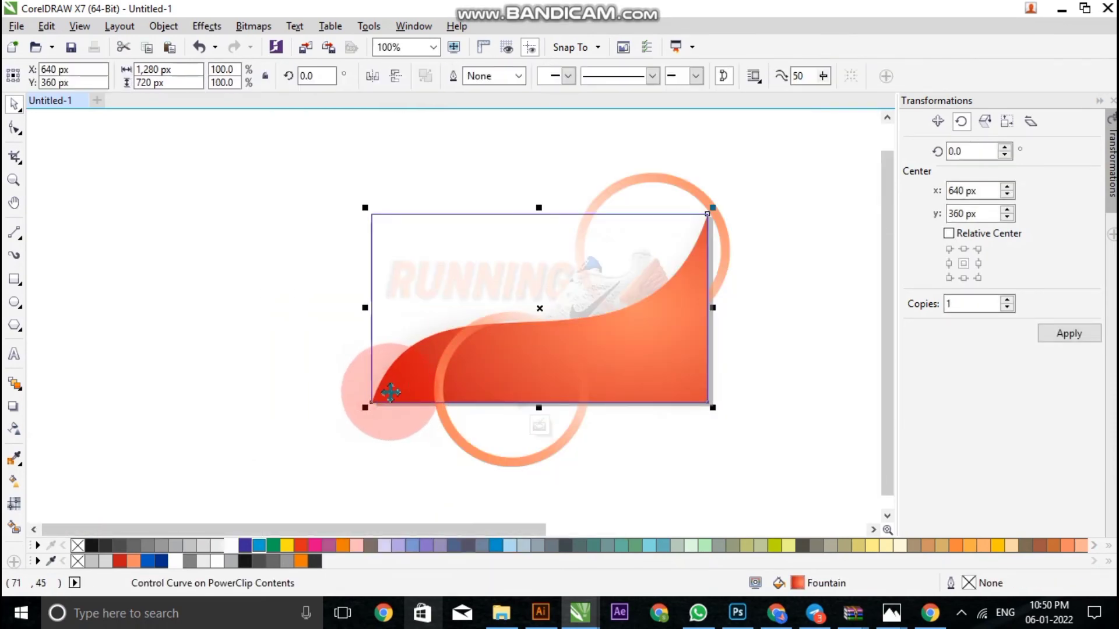
mouse_move(391, 393)
left_mouse_down()
mouse_move(311, 343)
mouse_move(391, 389)
left_mouse_up()
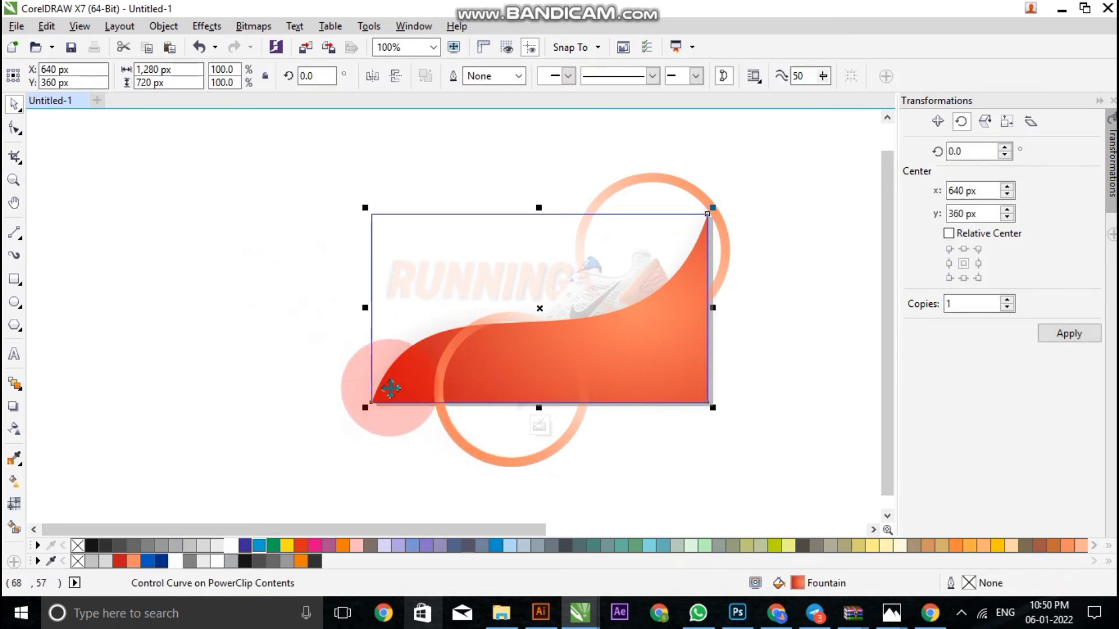
left_click_drag(390, 388, 395, 438)
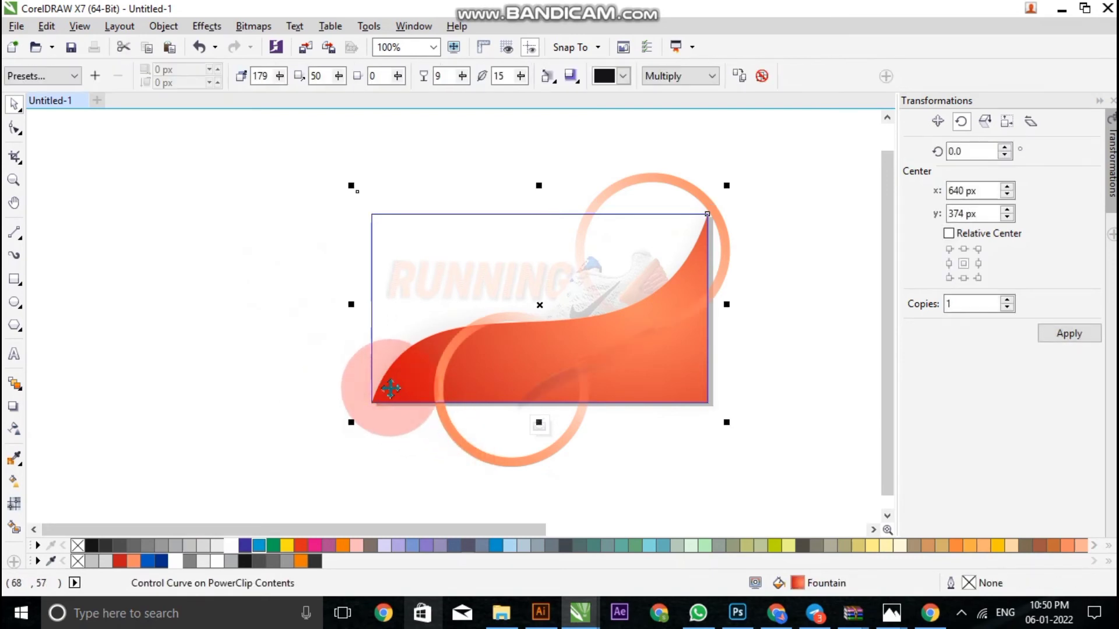
- Finish editing the PowerClip and view the completed banner
left_click(417, 461)
left_click(539, 424)
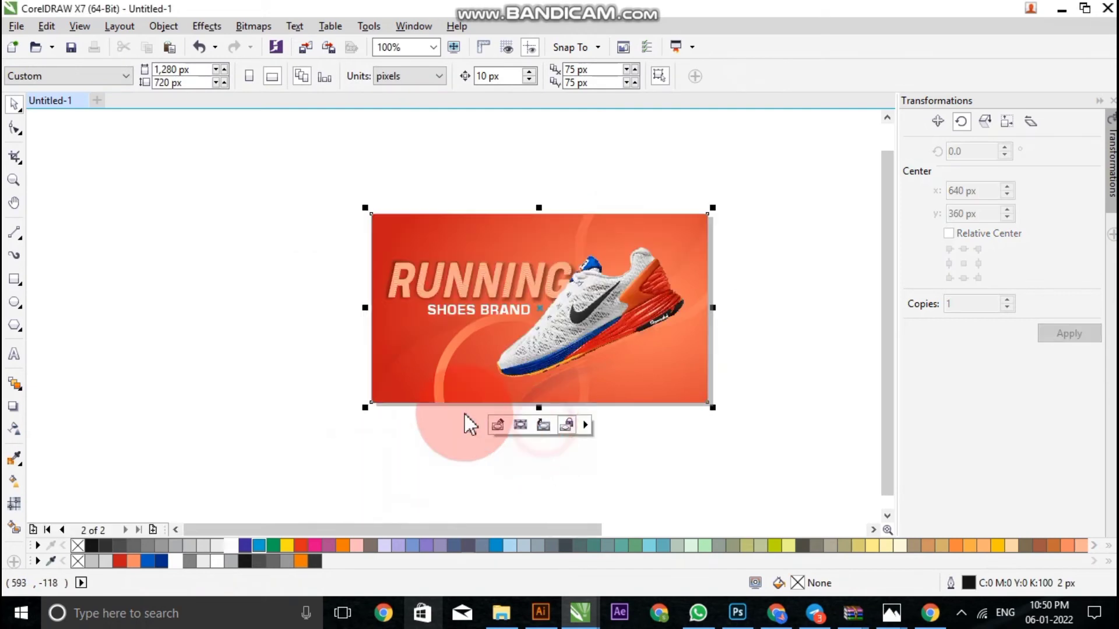
left_click(309, 382)
scroll(545, 366, "up", 2)
scroll(553, 382, "down", 2)
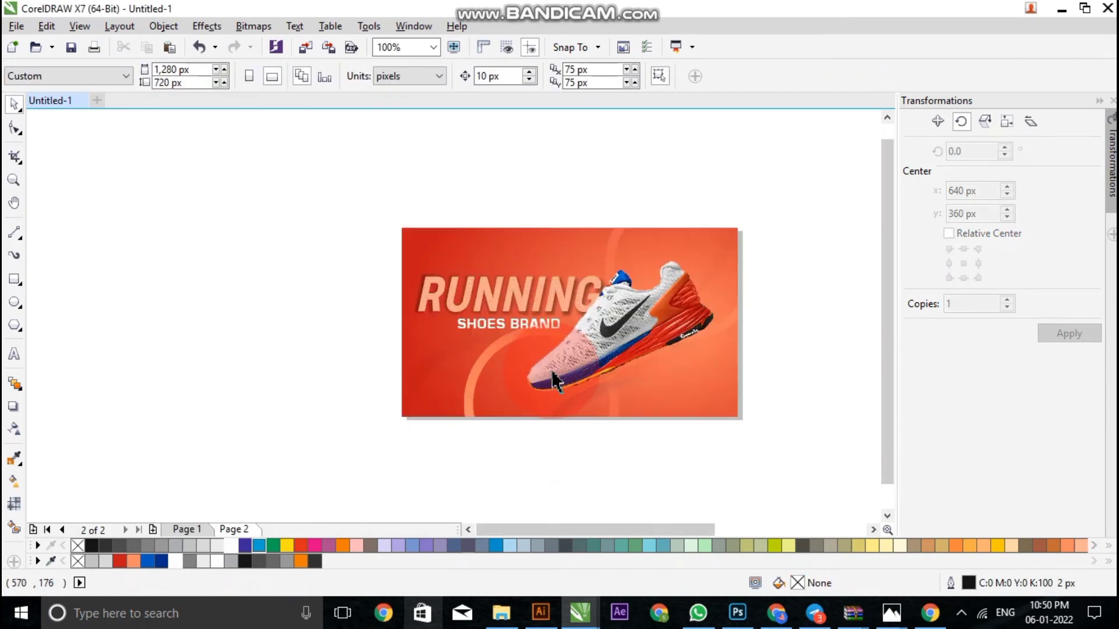
scroll(553, 382, "up", 1)
scroll(614, 412, "down", 1)
left_click(338, 332)
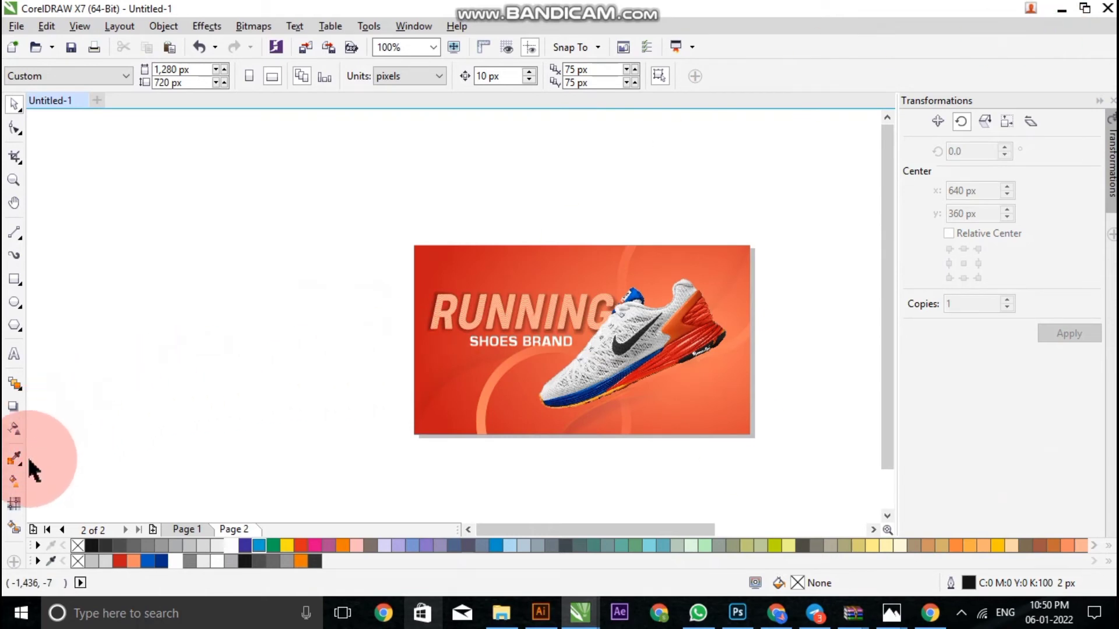
- Draw a circle at the banner's left with white fill and no outline
left_click(14, 301)
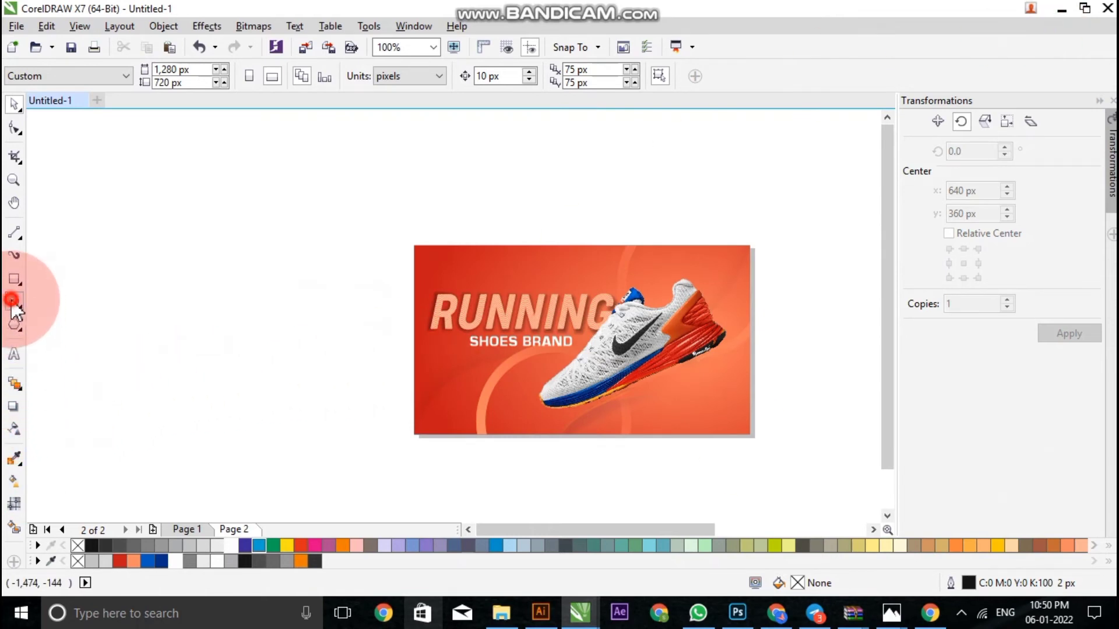
scroll(453, 373, "up", 1)
left_click_drag(420, 329, 516, 431)
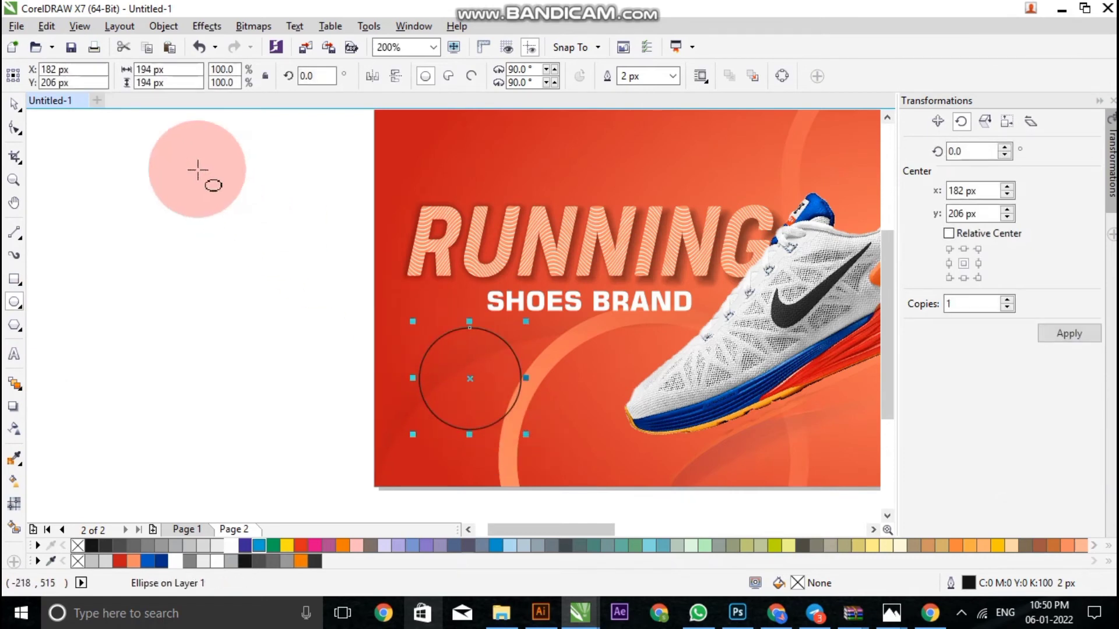
left_click(14, 105)
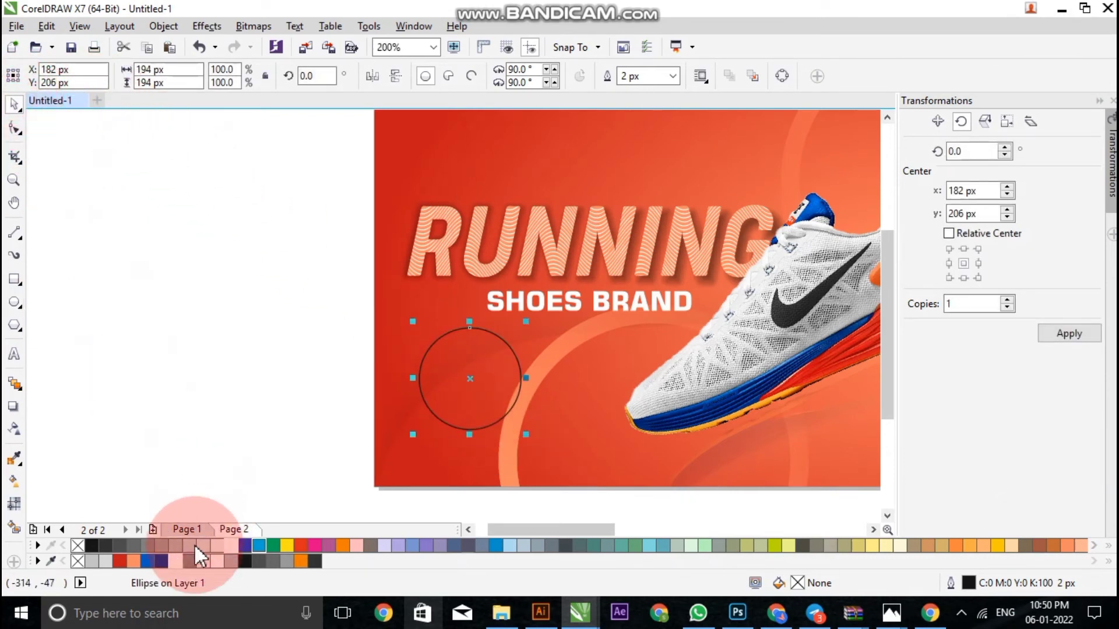
left_click(178, 562)
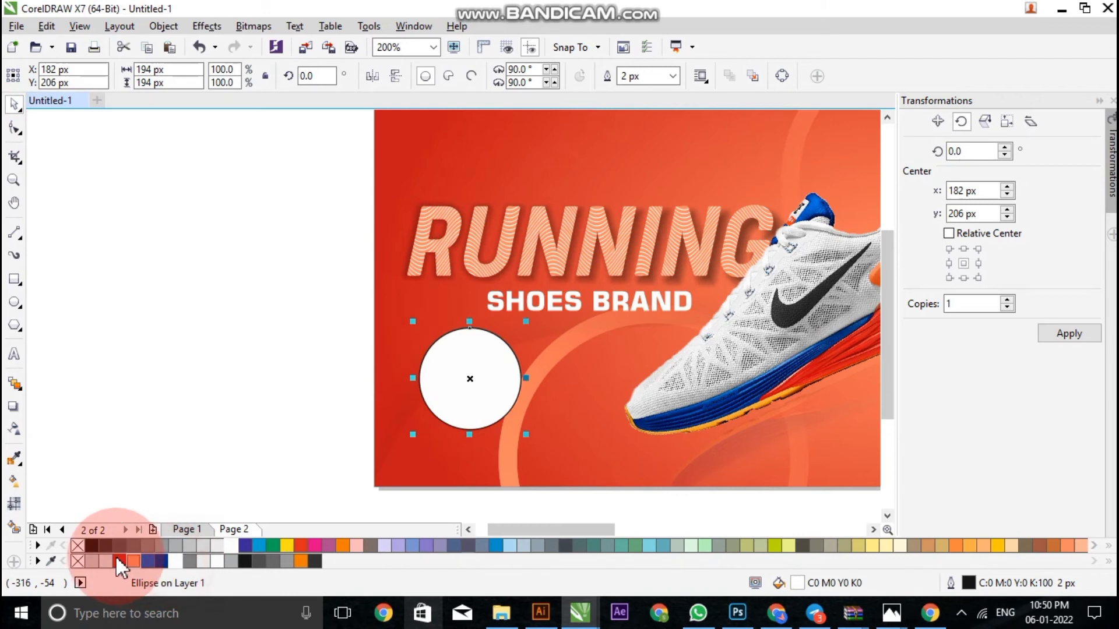
right_click(79, 546)
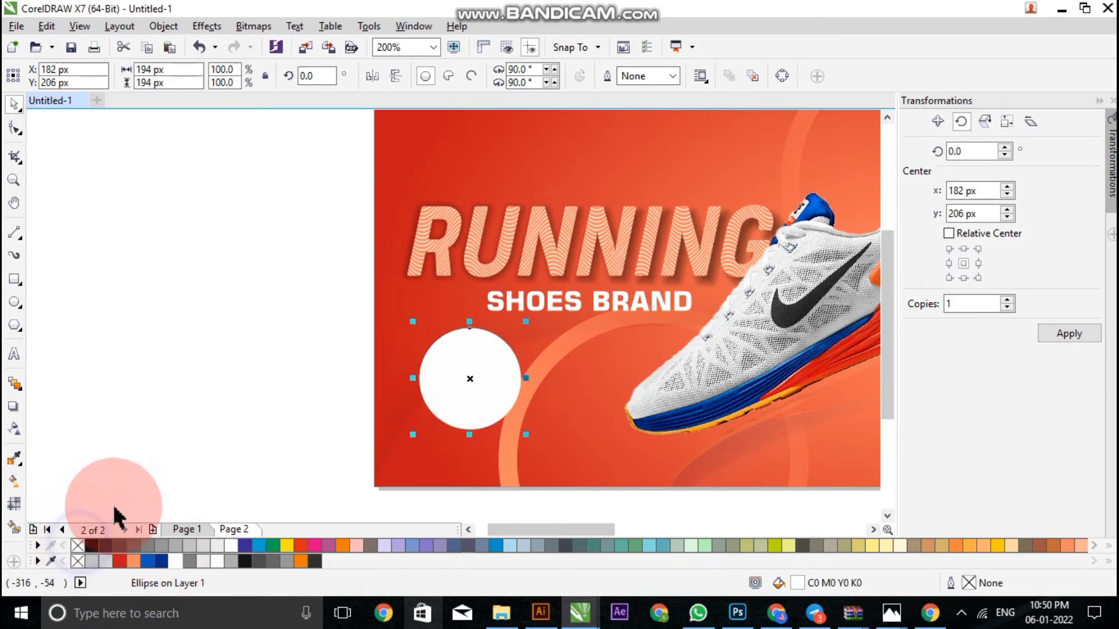
- Convert the white circle to a bitmap and apply a 38 px Gaussian Blur
left_click(249, 26)
left_click(309, 46)
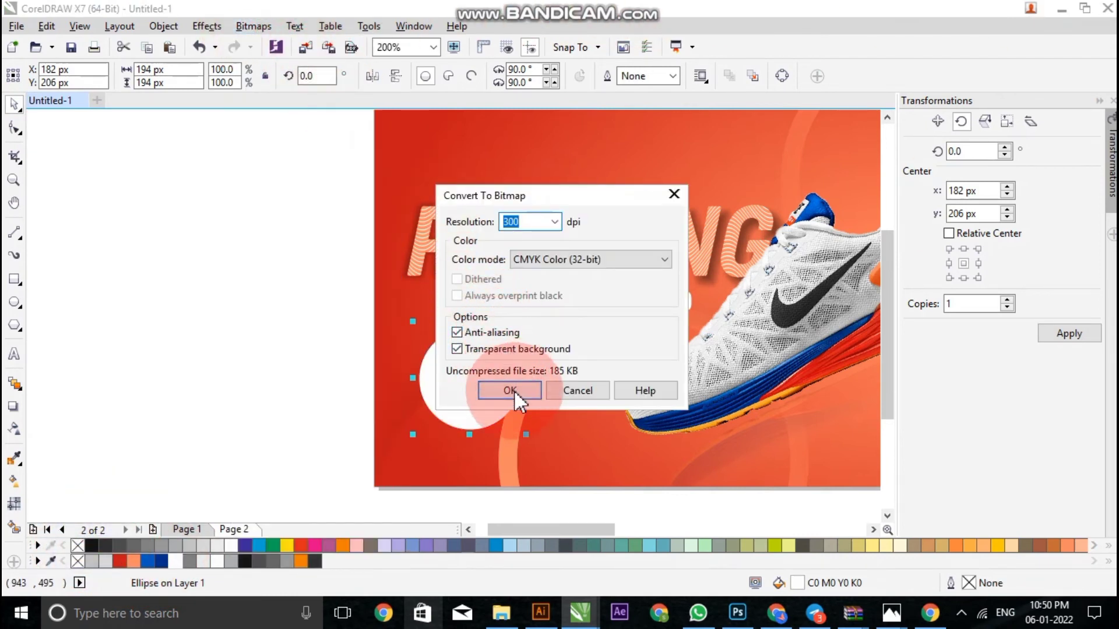
left_click(510, 391)
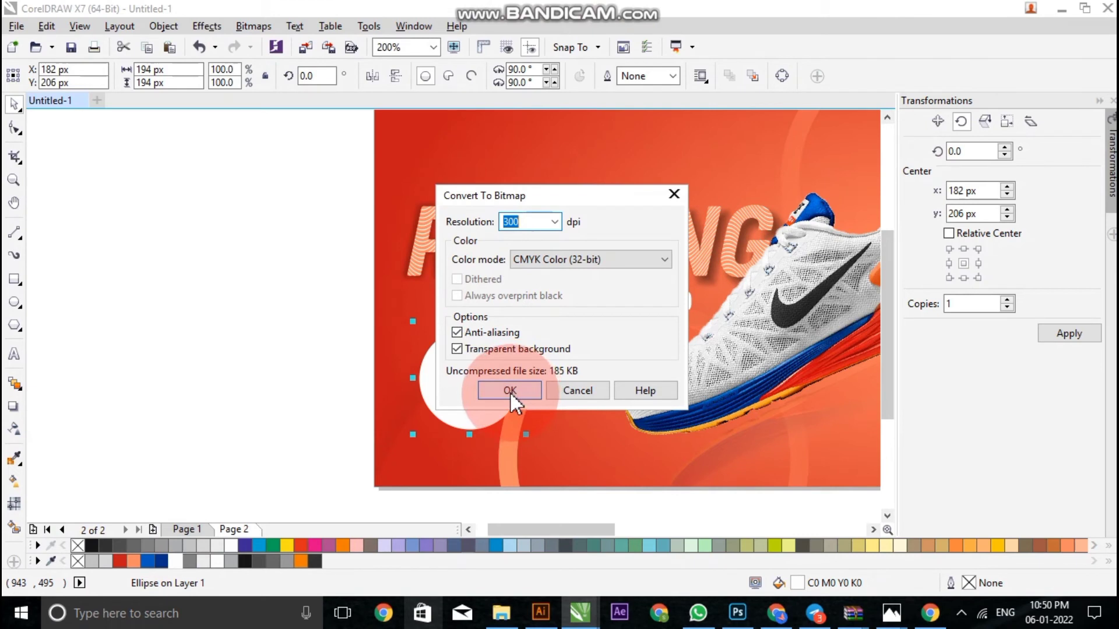
left_click(251, 27)
mouse_move(267, 379)
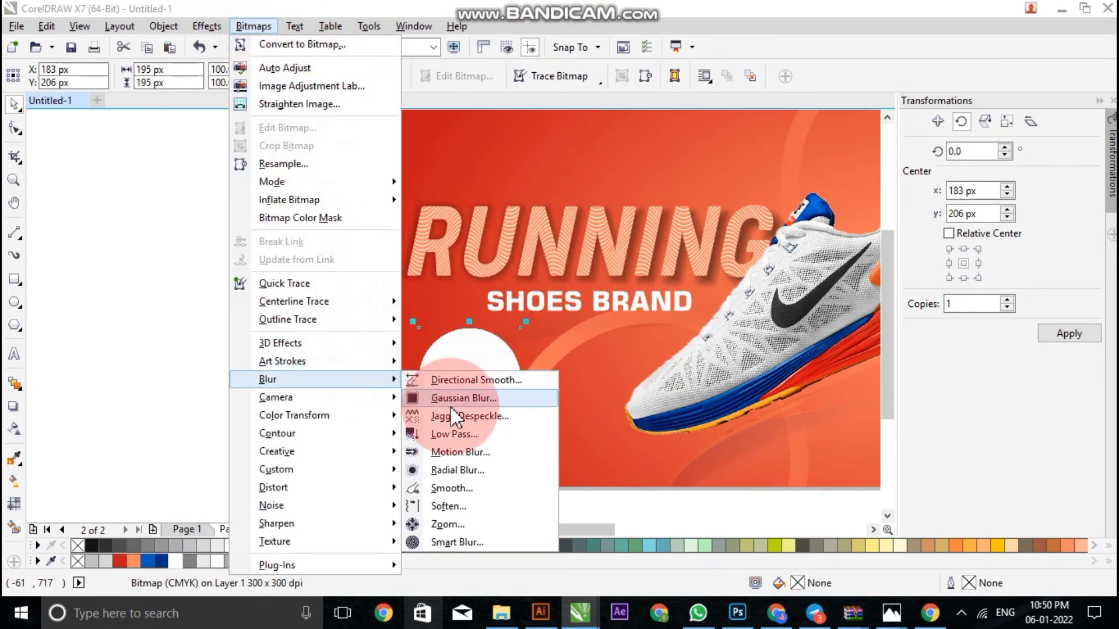
left_click(454, 401)
left_click(617, 343)
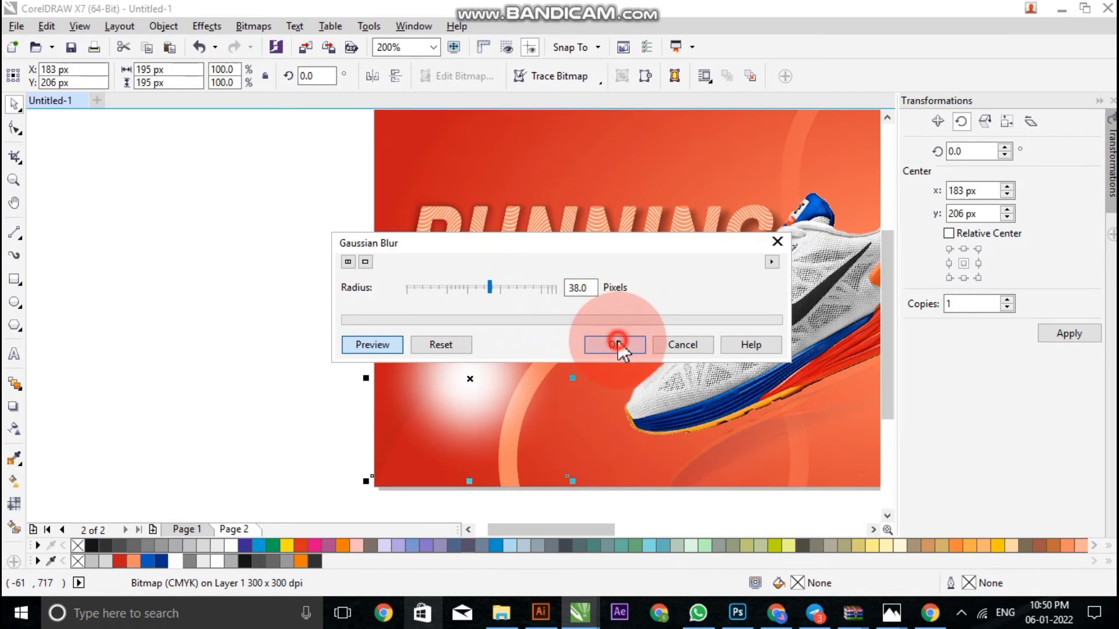
- Give the blurred glow an Overlay transparency merge mode
left_click(14, 430)
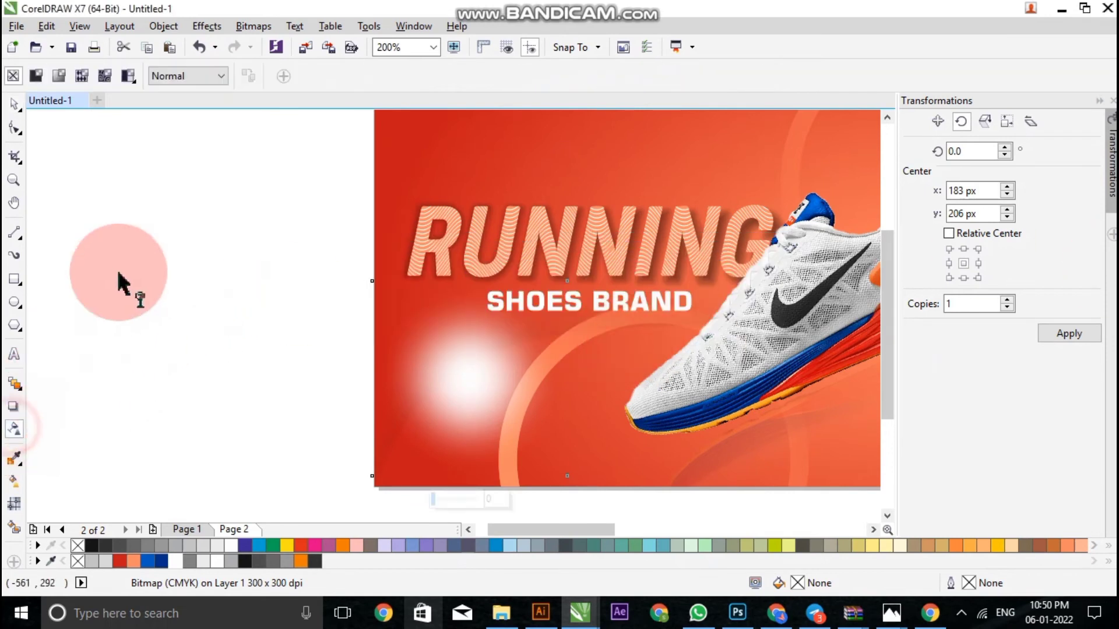
left_click(181, 76)
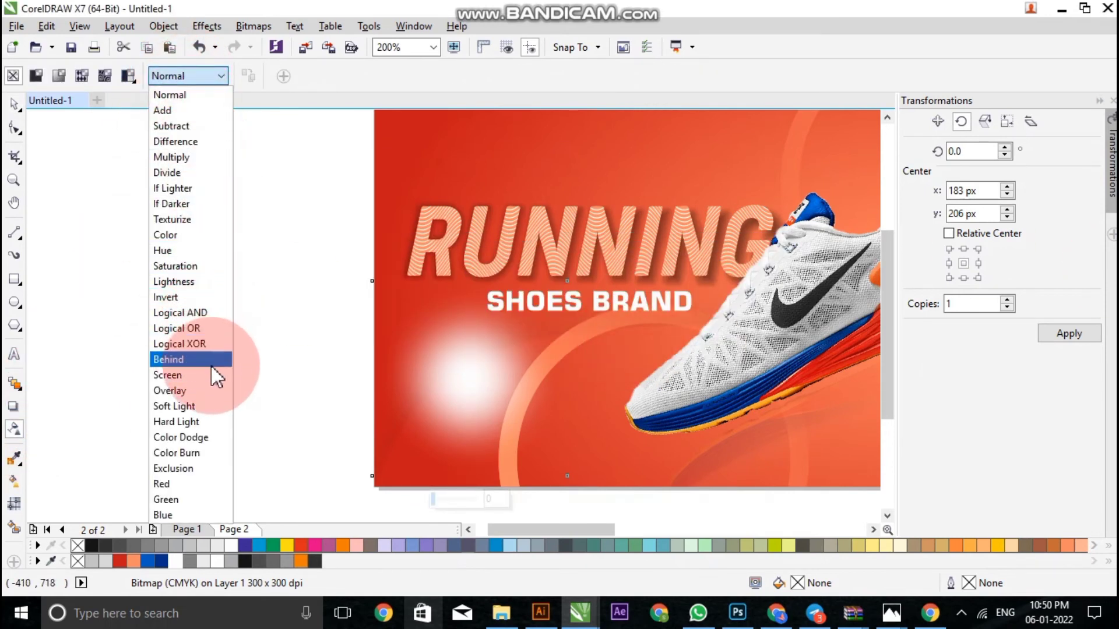
left_click(175, 390)
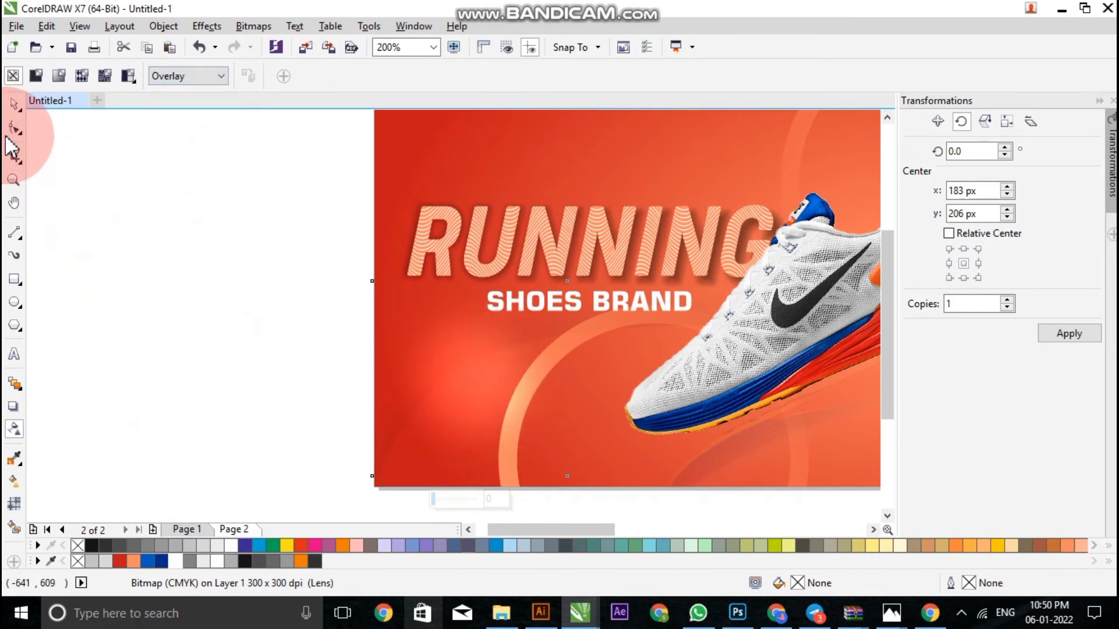
left_click(14, 105)
- Move the glow into the banner background's PowerClip contents
scroll(414, 325, "down", 1)
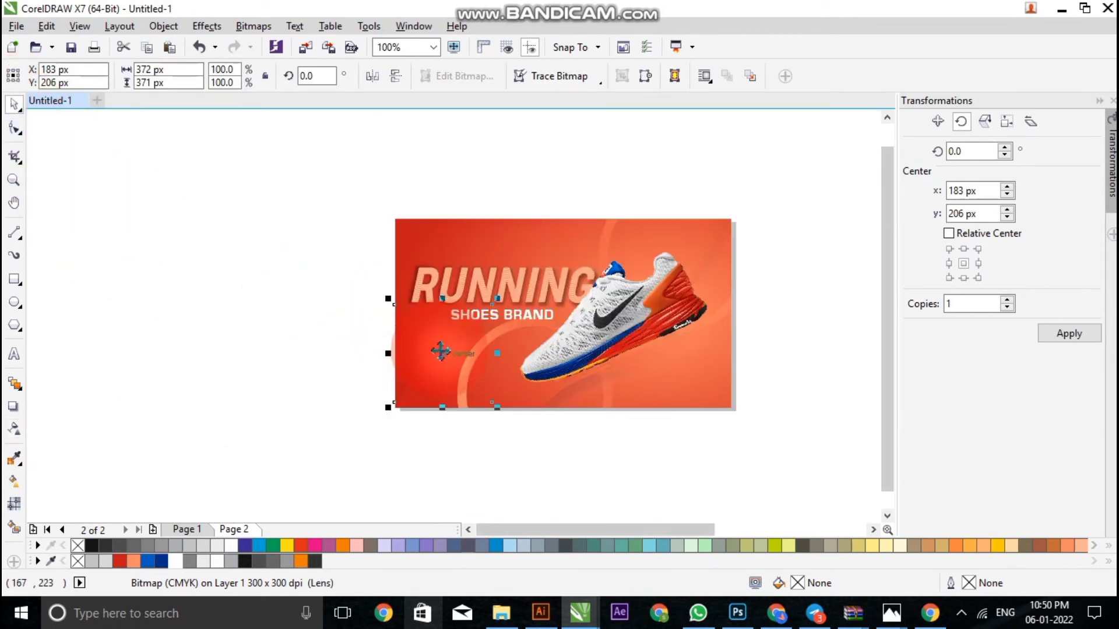
left_click(407, 242)
right_click(406, 230)
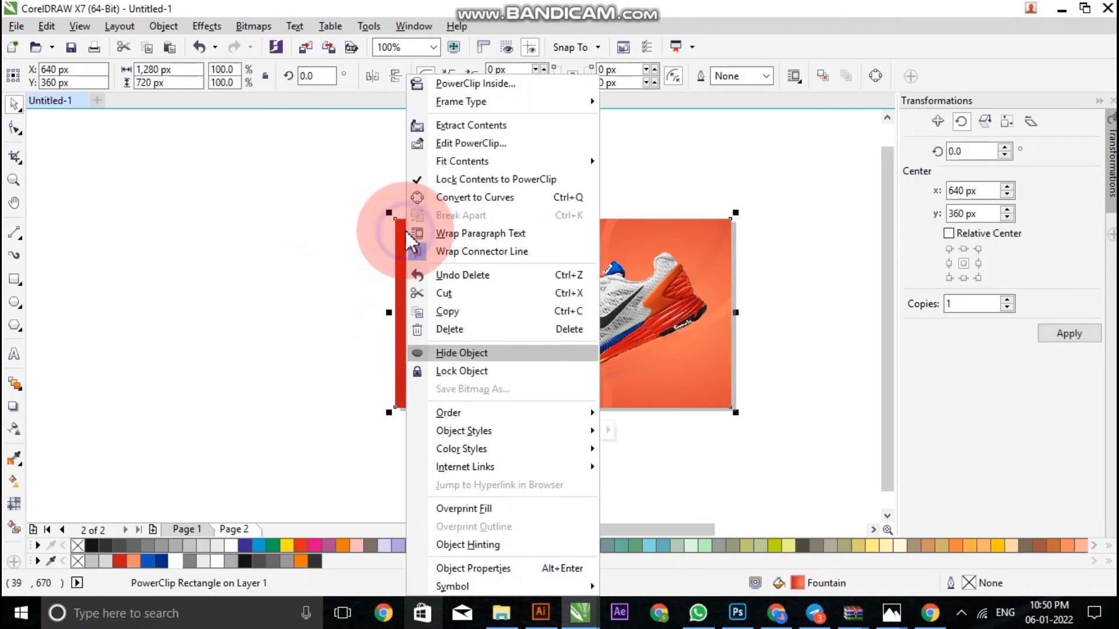
left_click(472, 143)
scroll(462, 316, "up", 1)
scroll(463, 316, "up", 1)
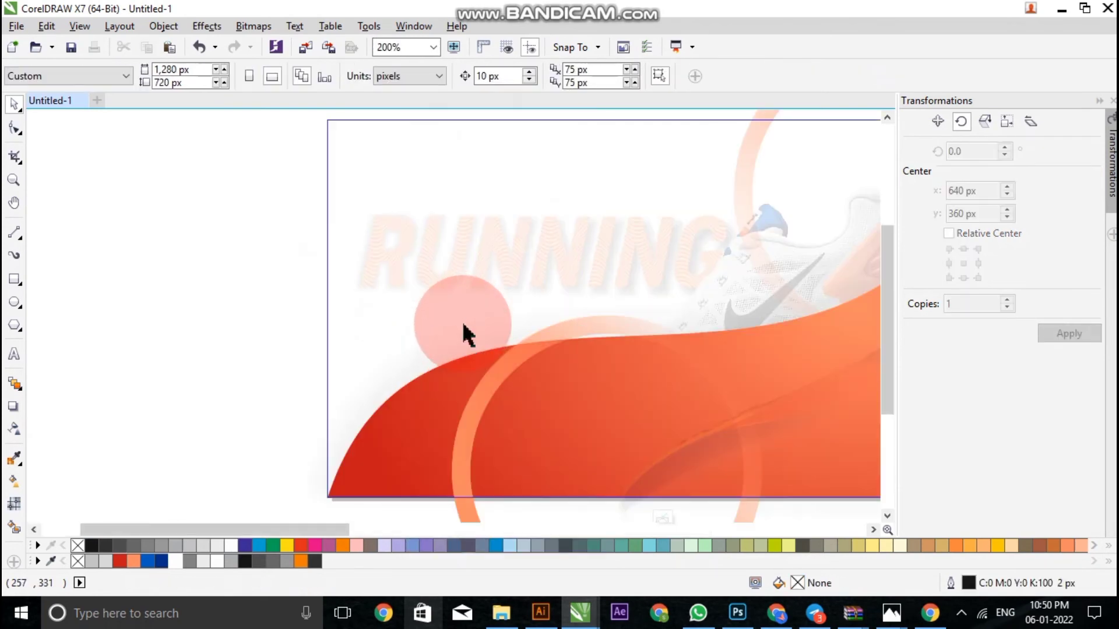
mouse_move(467, 335)
left_mouse_down()
mouse_move(481, 352)
mouse_move(481, 398)
left_mouse_up()
- Finish editing the background PowerClip
scroll(437, 377, "down", 1)
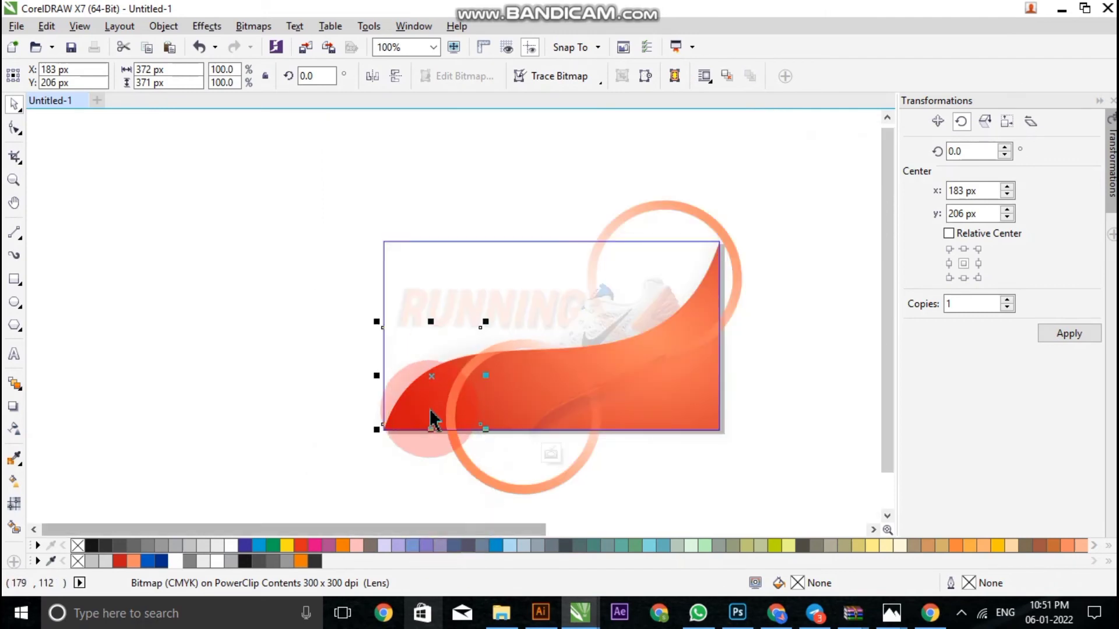
left_click(551, 454)
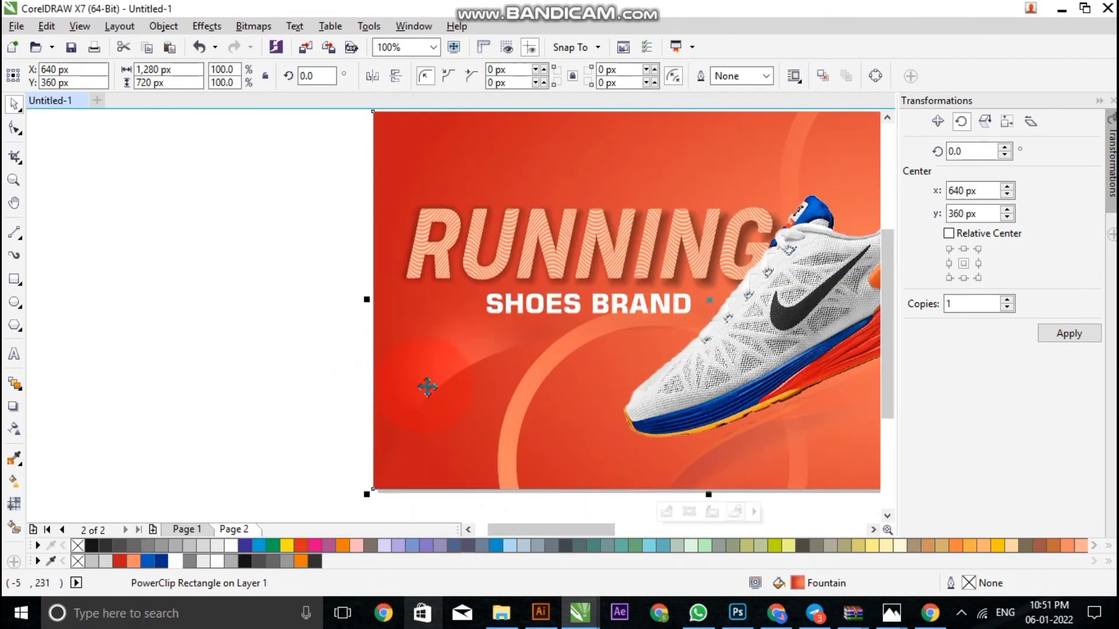
scroll(461, 391, "down", 1)
left_click(362, 343)
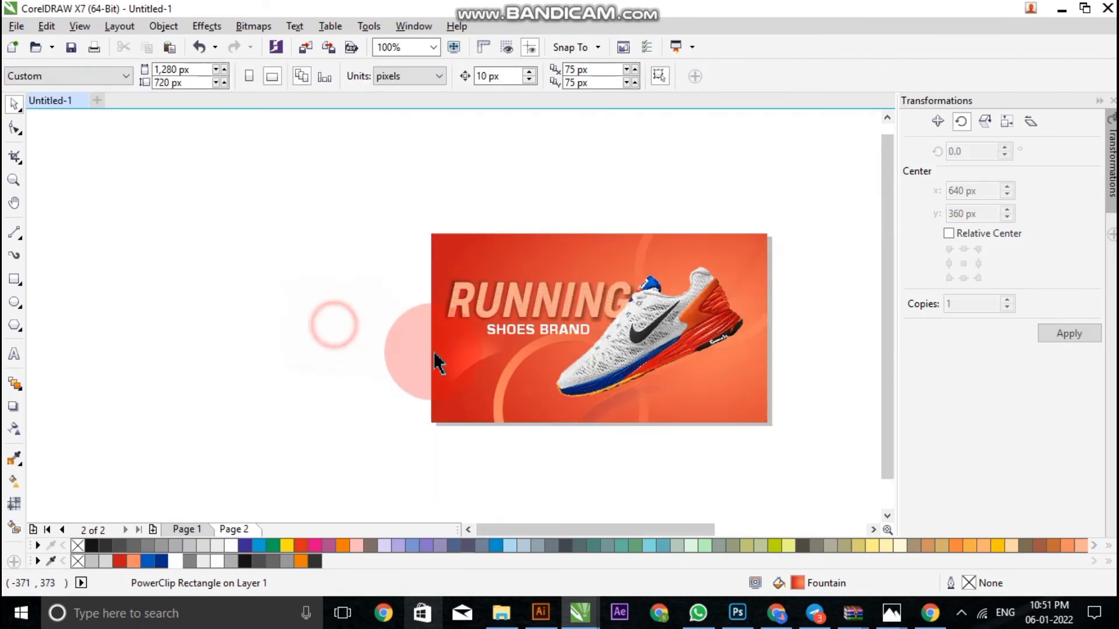
scroll(416, 351, "up", 1)
left_click(131, 350)
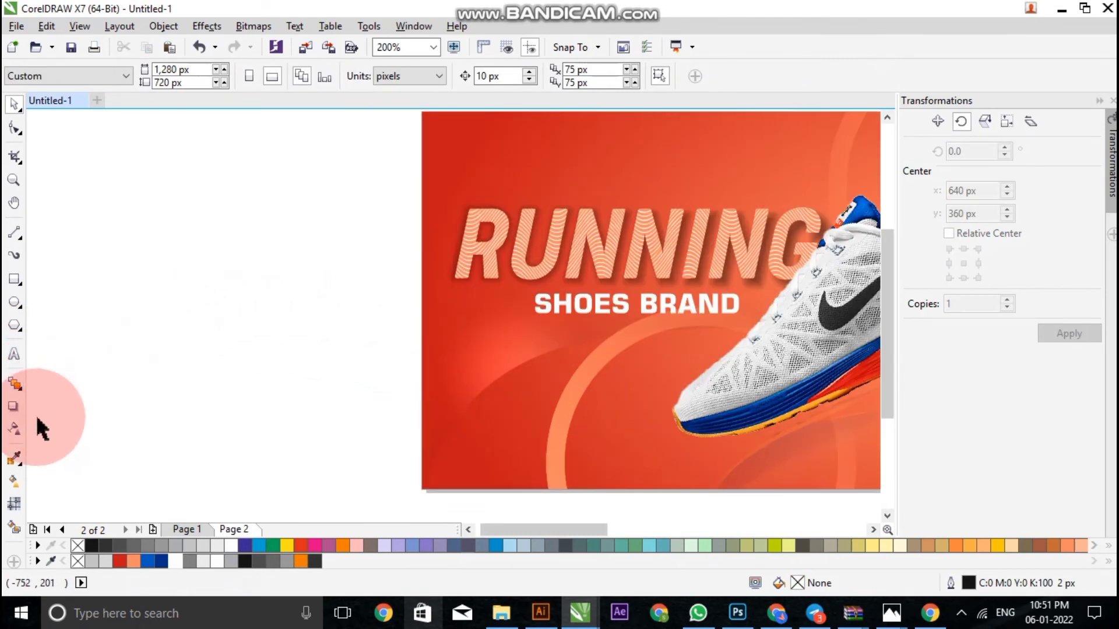
- Draw a small circle at the banner's lower left and select it
left_click(14, 319)
left_click(15, 301)
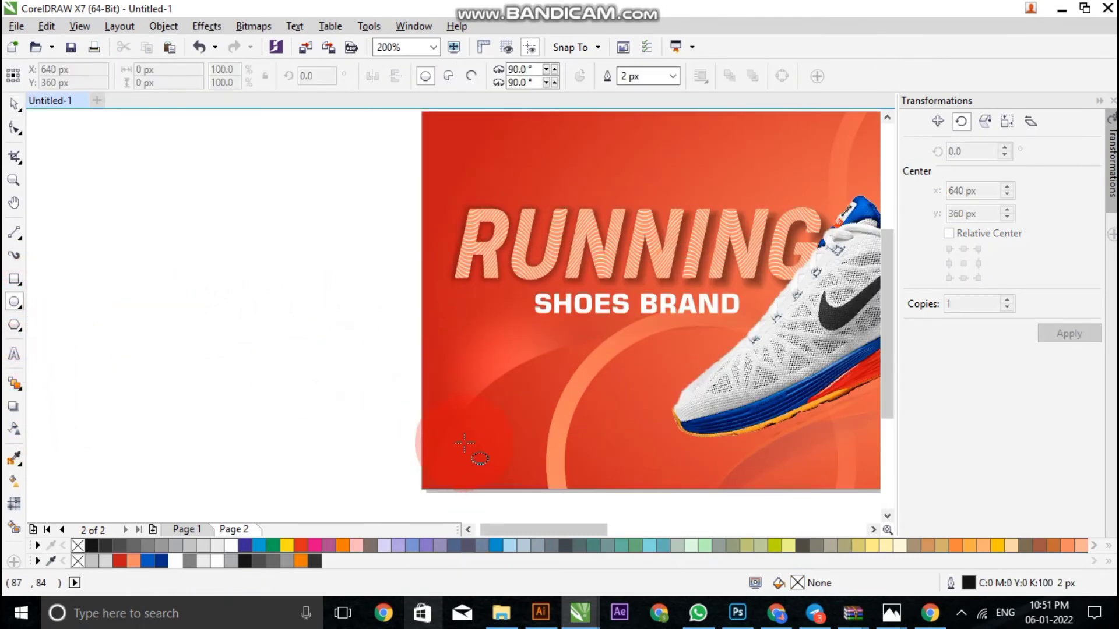
left_click_drag(448, 402, 512, 476)
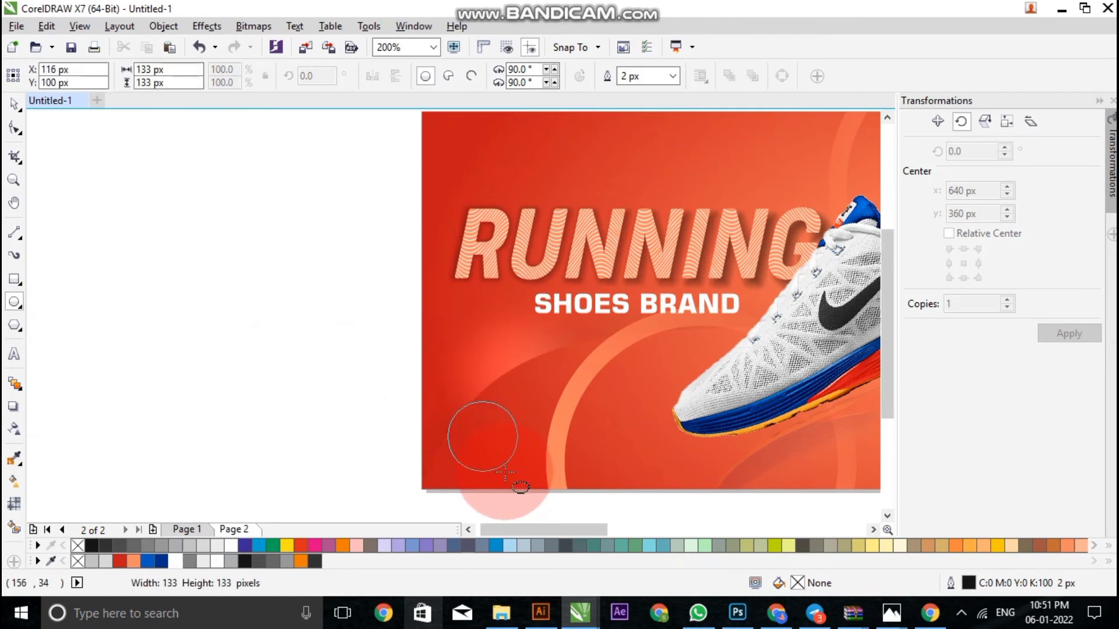
left_click(8, 106)
scroll(386, 304, "down", 2)
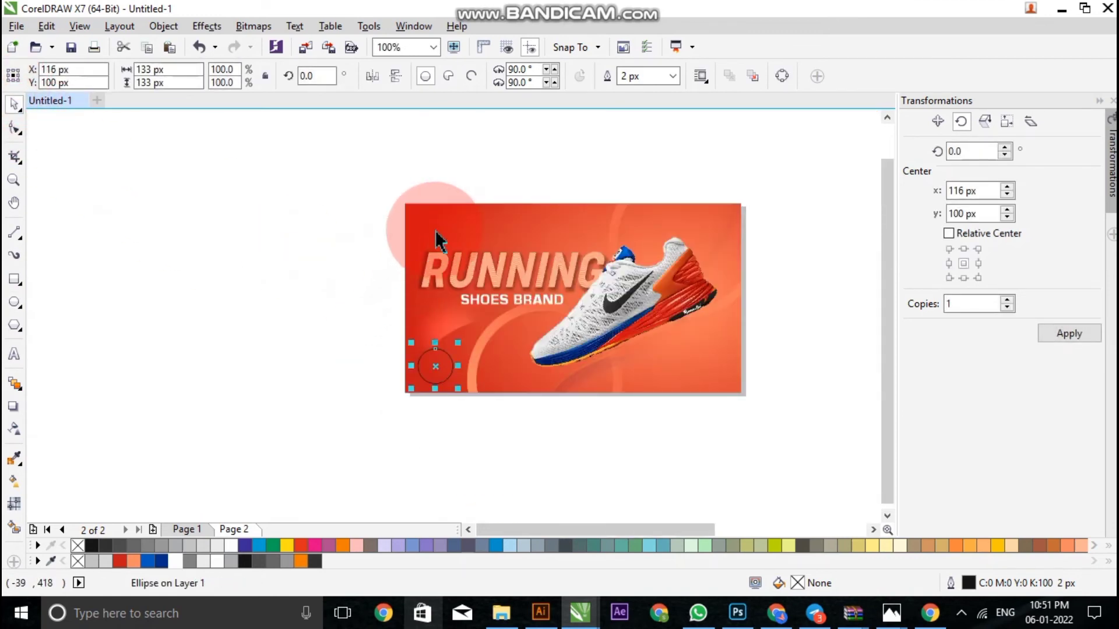
left_click(437, 241)
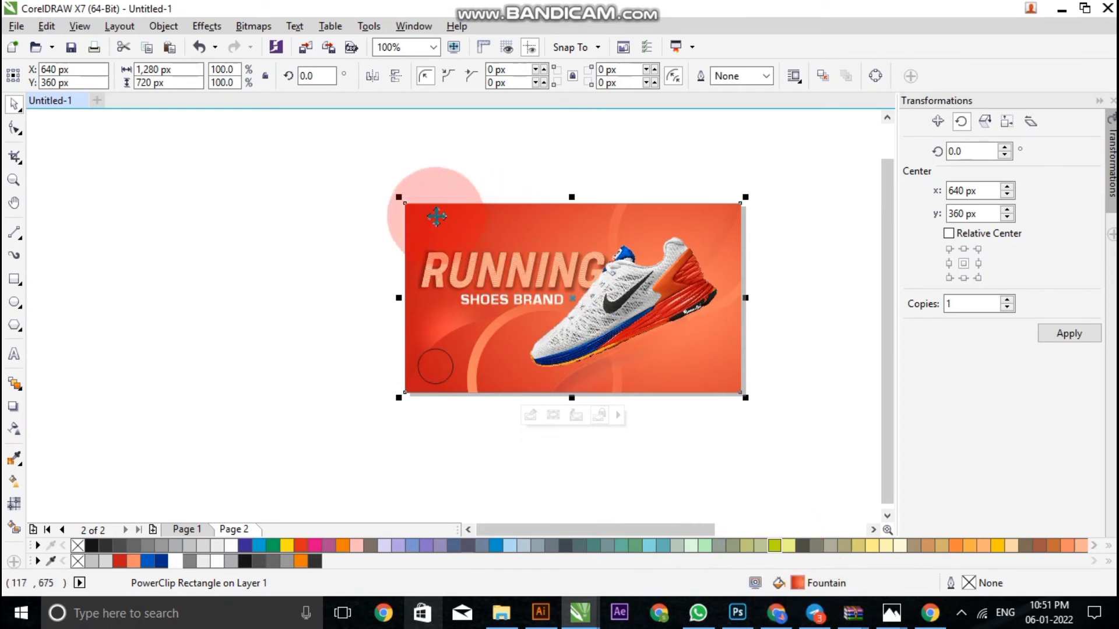
key("F10")
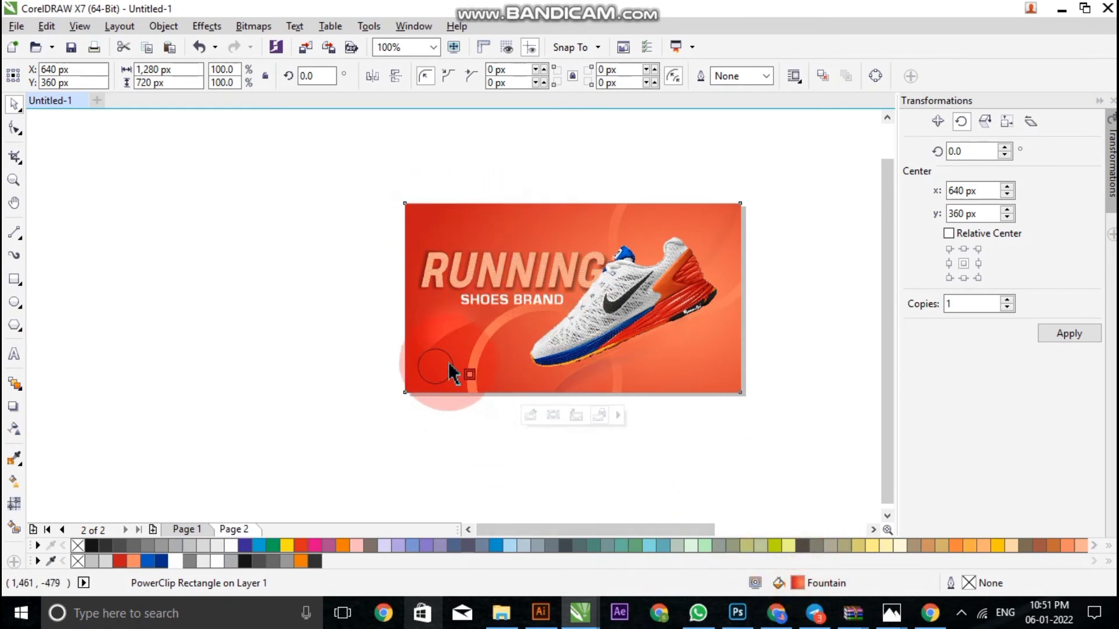
scroll(442, 372, "up", 1)
left_click(443, 368)
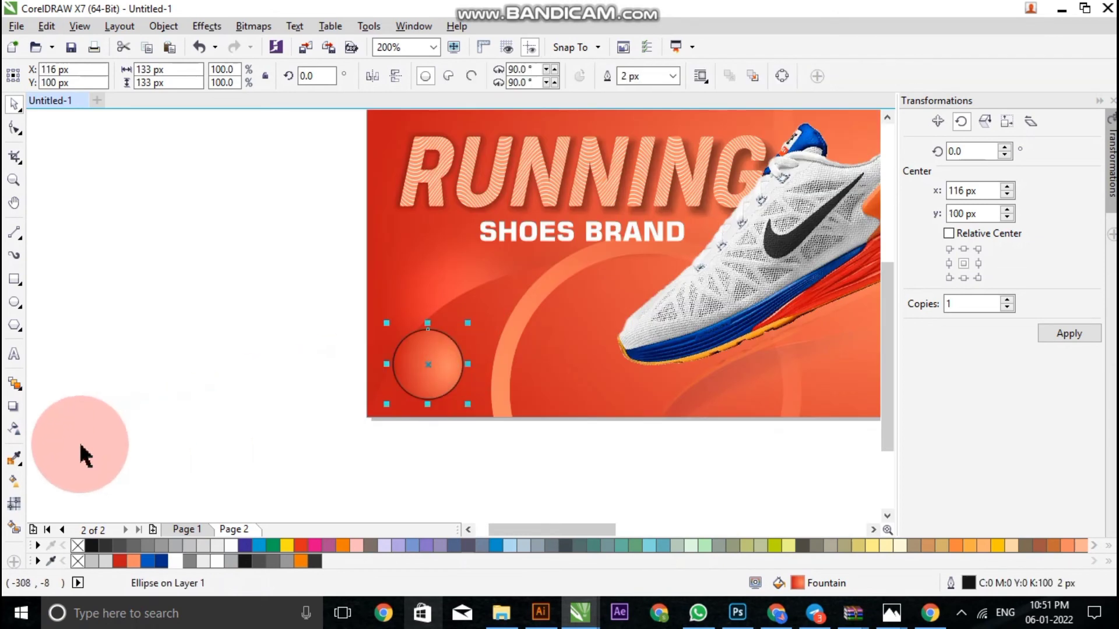
- Reshape the circle's radial fountain fill, narrowing the gradient's spread around it
left_click(14, 481)
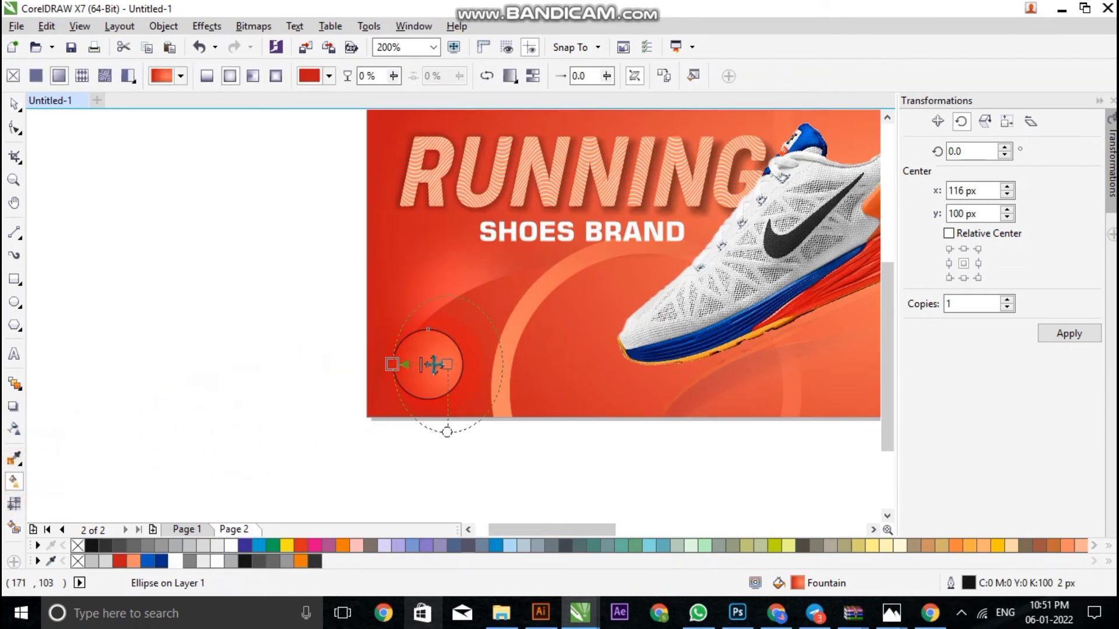
left_click(412, 364)
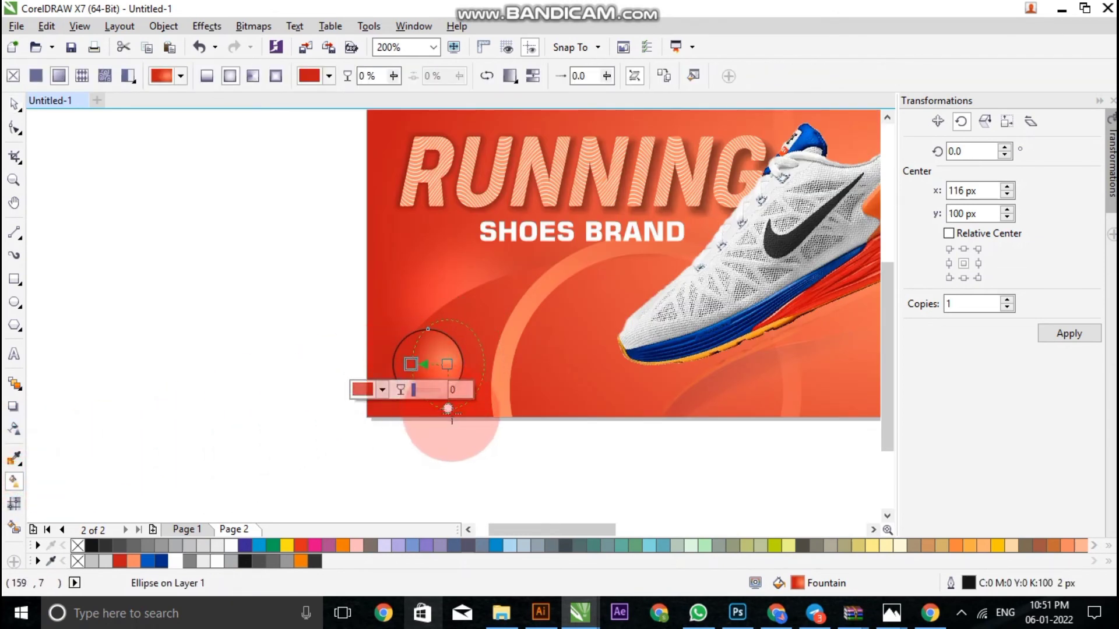
left_click(449, 415)
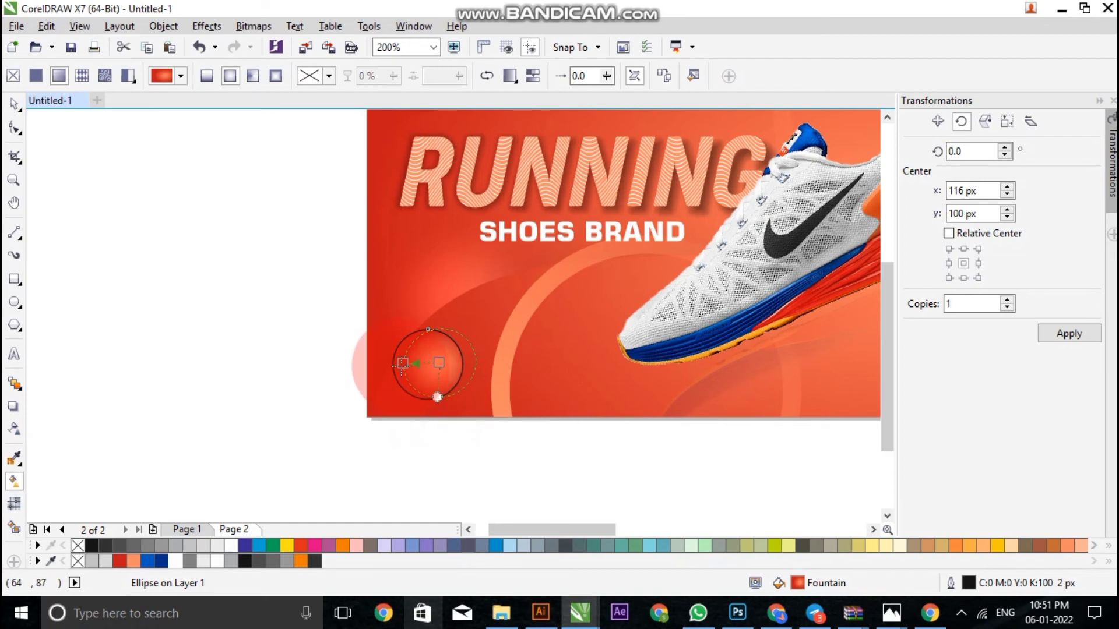
left_click(392, 364)
scroll(433, 374, "up", 2)
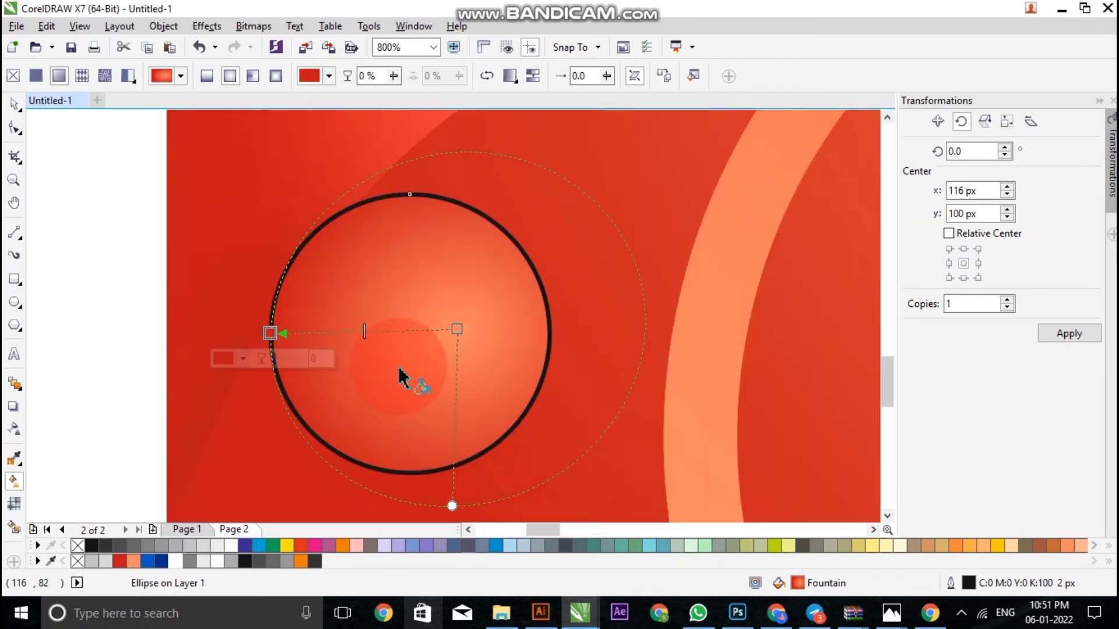
left_click_drag(293, 337, 512, 346)
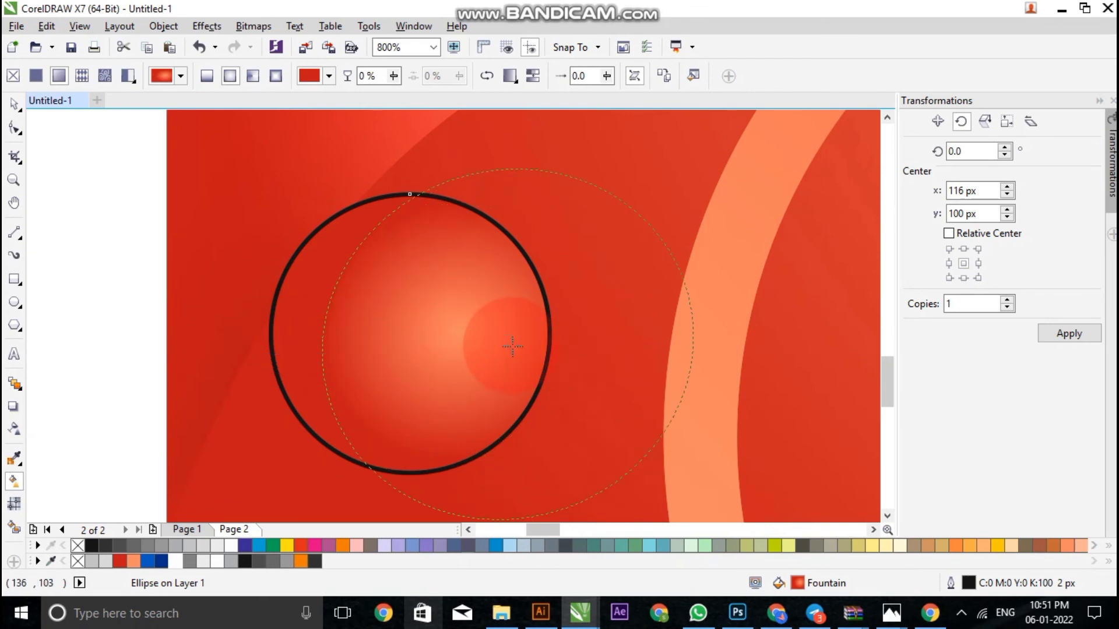
scroll(469, 324, "down", 1)
left_click_drag(488, 441, 536, 432)
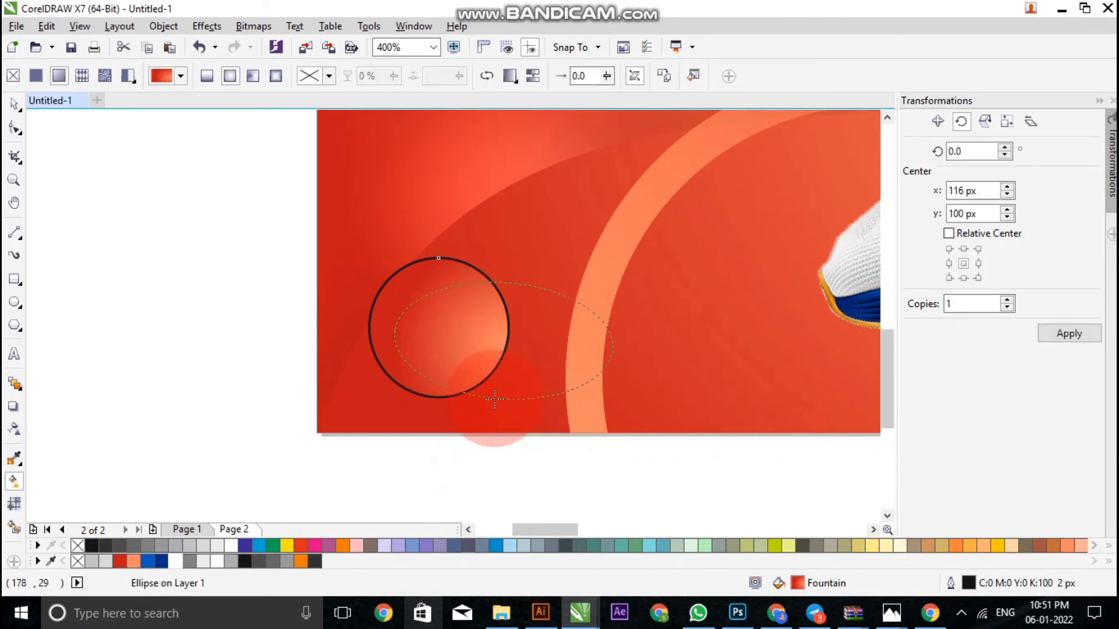
left_click_drag(504, 415, 493, 397)
- Move the gradient's bright centre within the circle and make its spread round again
left_click_drag(424, 339, 440, 349)
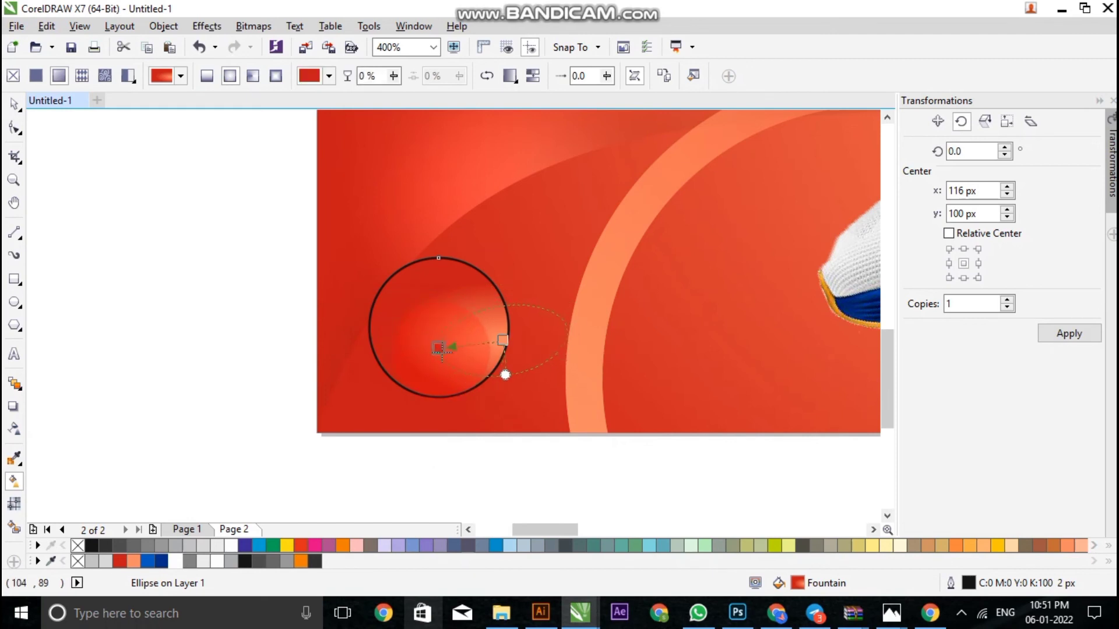
left_click(500, 376)
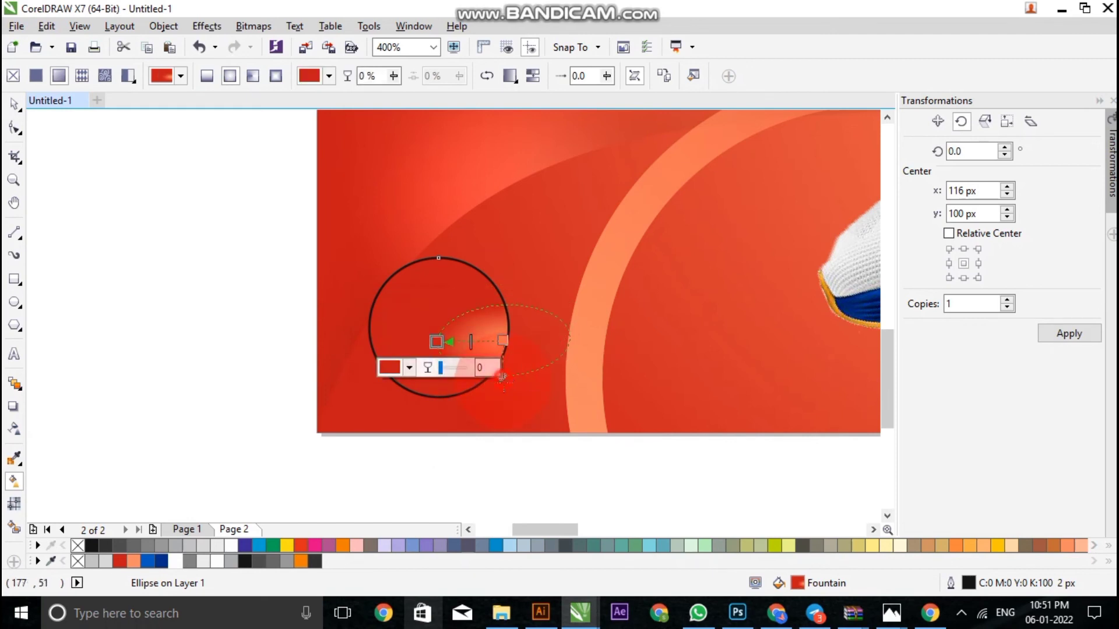
left_click_drag(502, 376, 499, 396)
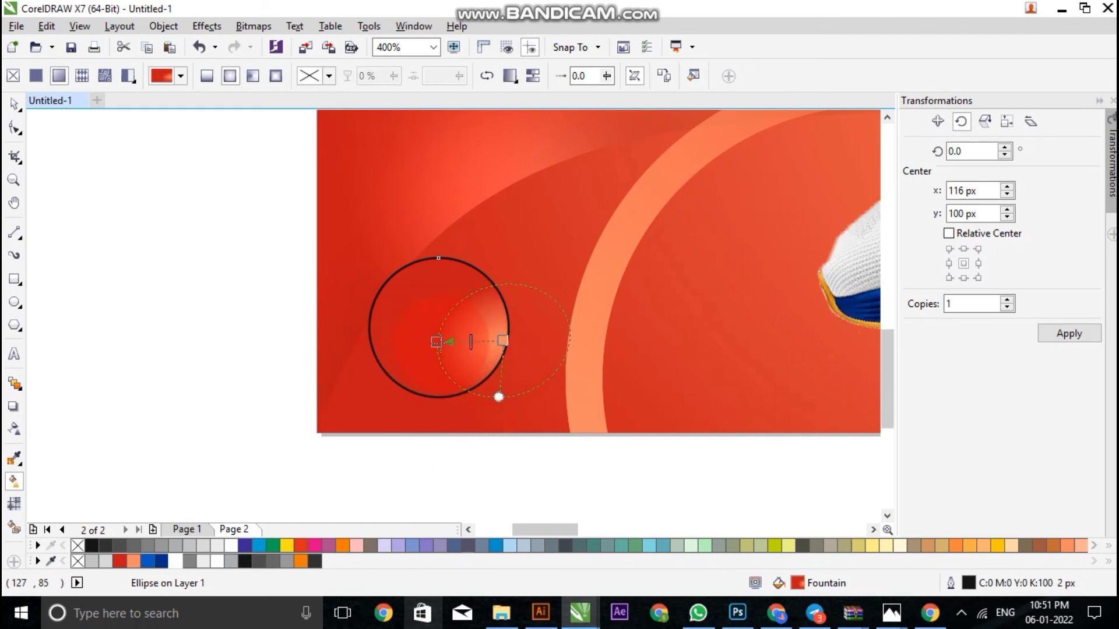
left_click(400, 315)
left_click(15, 106)
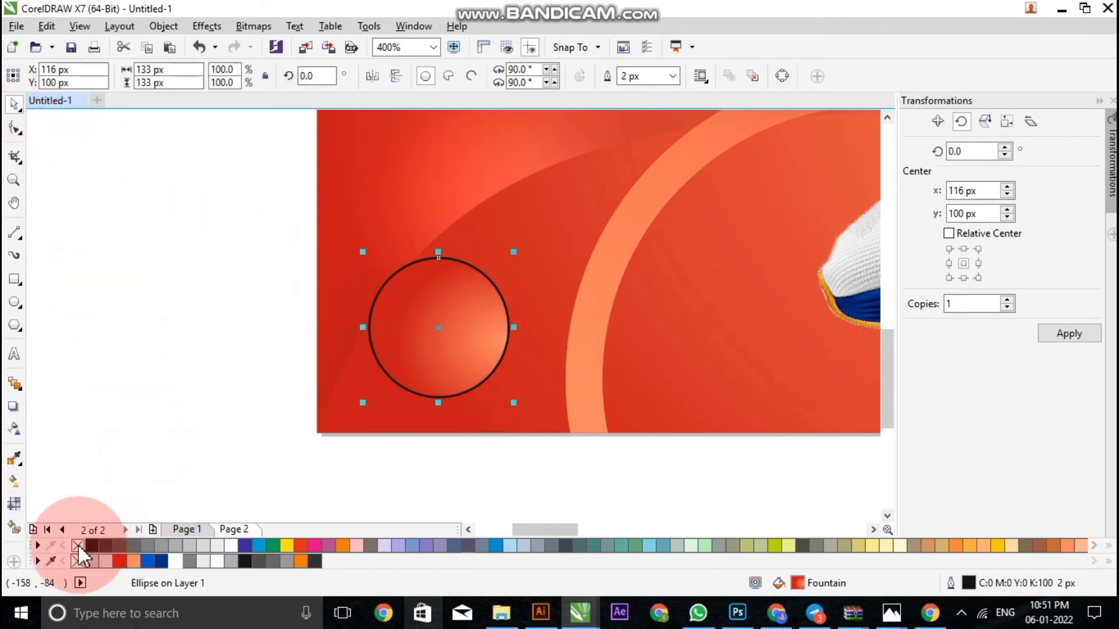
- Remove the circle's outline and shift the sphere's glow toward its upper left
right_click(78, 544)
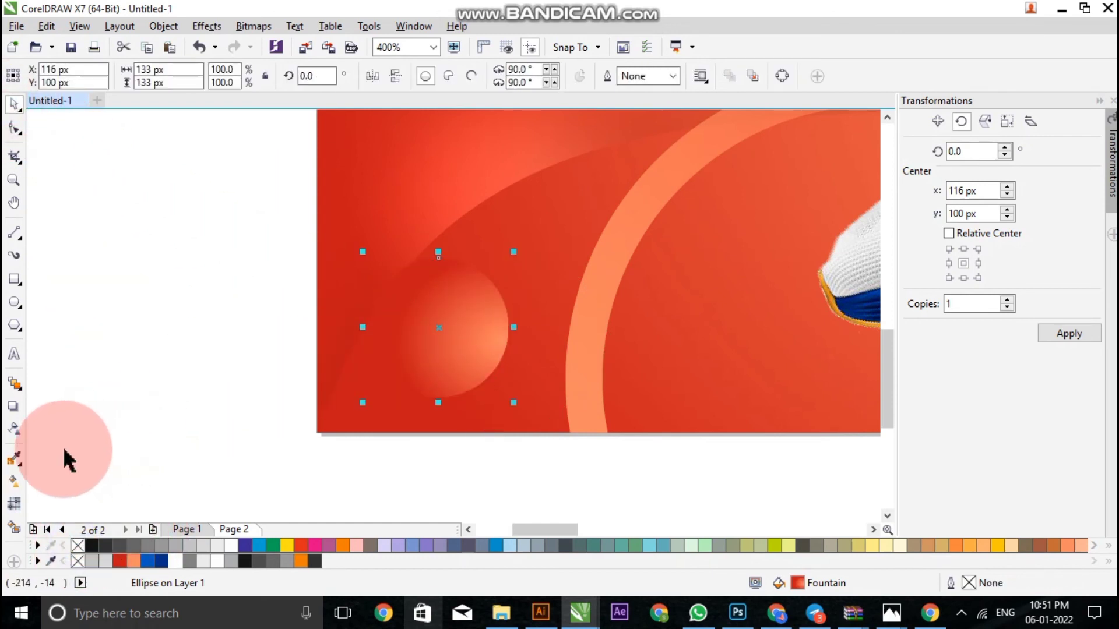
left_click(17, 482)
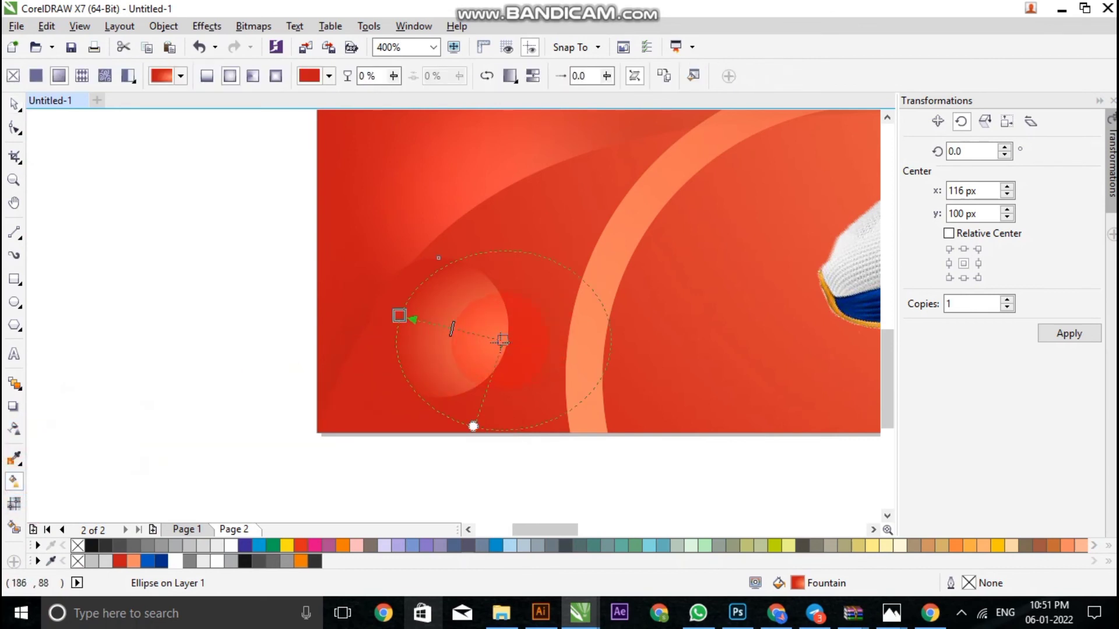
left_click(475, 332)
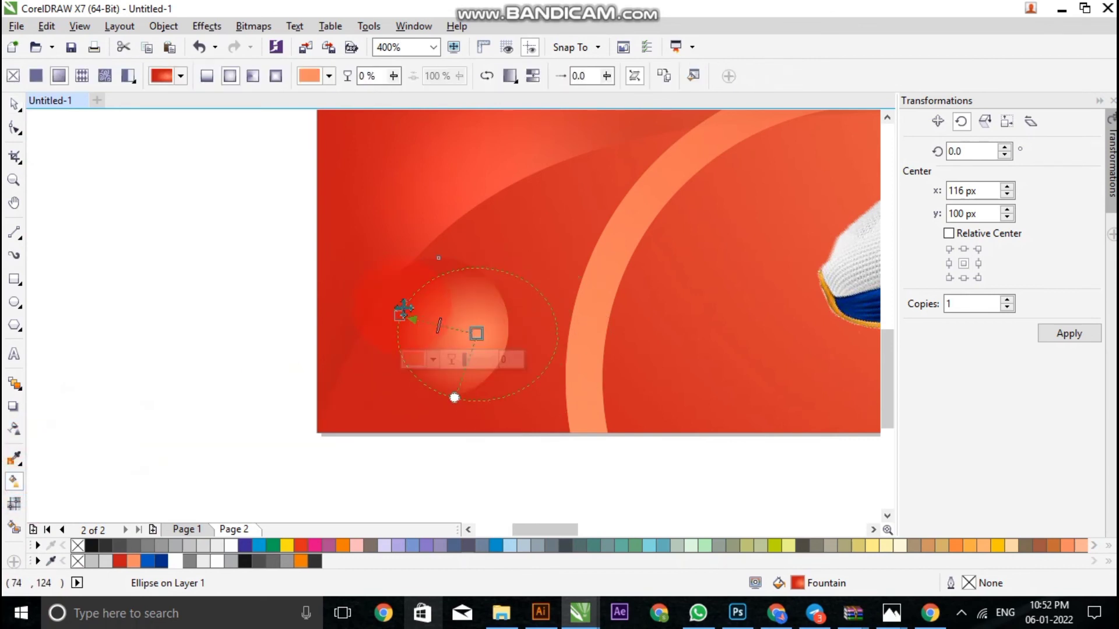
left_click_drag(399, 315, 399, 302)
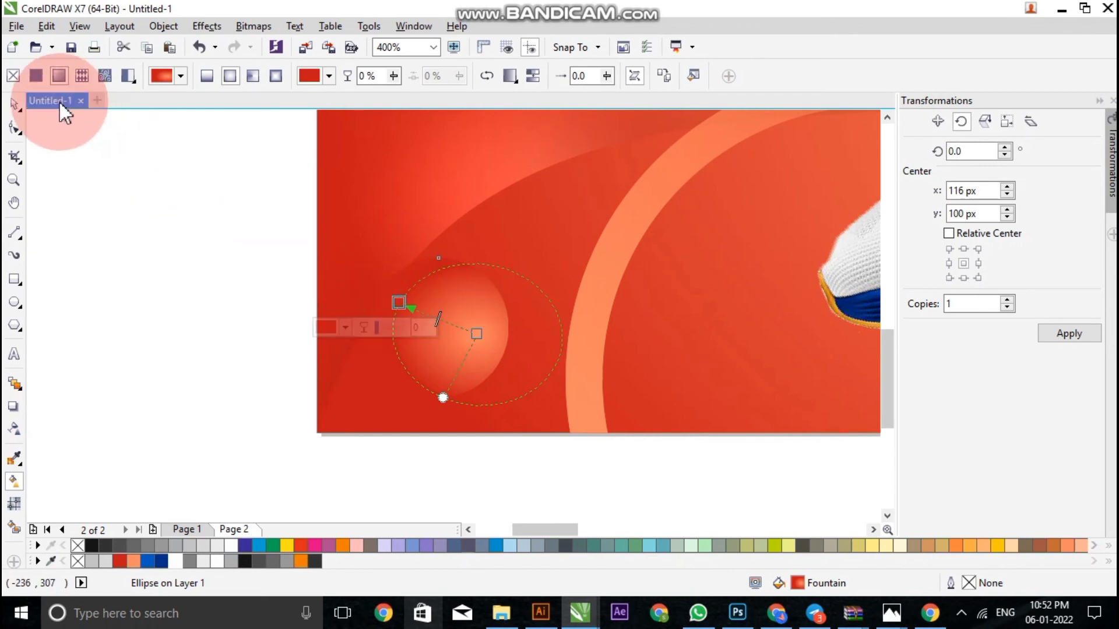
- Shrink the red sphere slightly
left_click(14, 104)
scroll(354, 303, "down", 1)
mouse_move(402, 310)
left_mouse_down()
mouse_move(441, 300)
mouse_move(438, 285)
left_mouse_up()
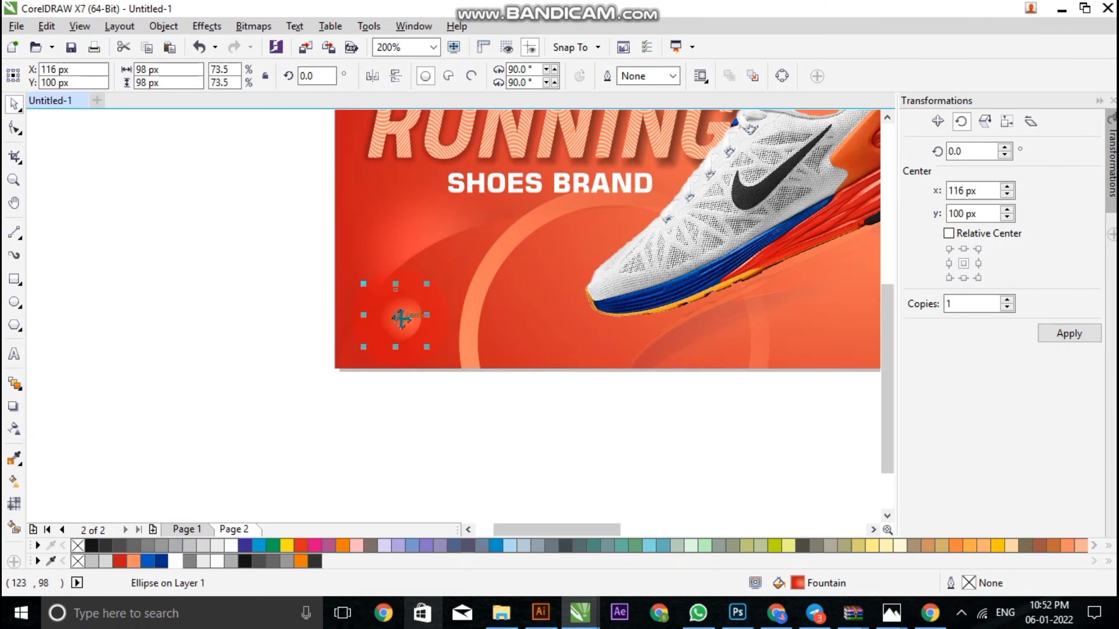
- Place a gradient sphere in the banner's bottom-left corner
scroll(400, 317, "down", 1)
scroll(396, 317, "up", 2)
mouse_move(376, 335)
left_mouse_down()
mouse_move(349, 355)
mouse_move(425, 305)
mouse_move(355, 213)
mouse_move(451, 213)
left_mouse_up()
scroll(348, 354, "down", 2)
scroll(425, 305, "up", 2)
scroll(433, 315, "down", 2)
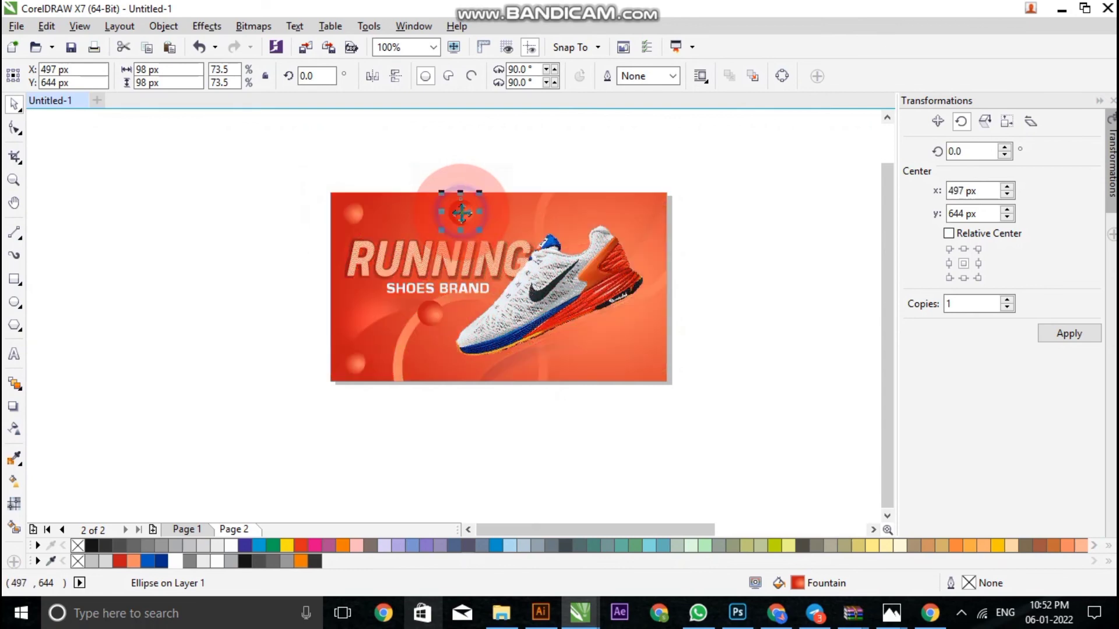
scroll(443, 214, "up", 1)
- Shrink a sphere to half size and try it behind, then in front of, the shoe's heel
mouse_move(494, 245)
left_mouse_down()
mouse_move(460, 211)
mouse_move(616, 250)
mouse_move(644, 282)
mouse_move(590, 218)
left_mouse_up()
scroll(446, 208, "down", 1)
scroll(637, 272, "up", 1)
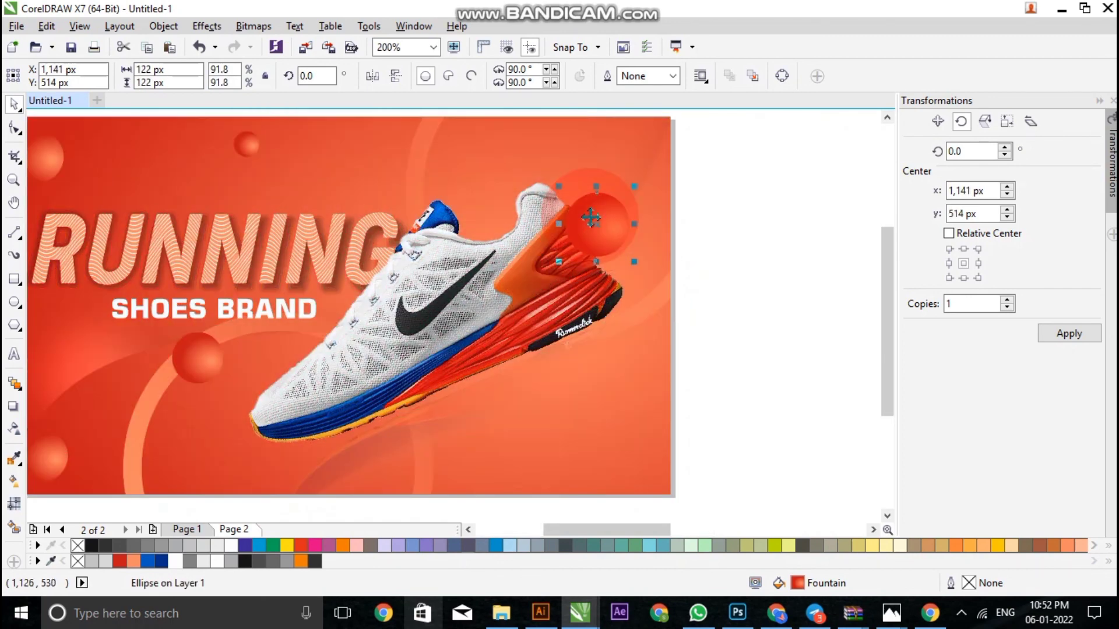
key("ctrl+Page_Down")
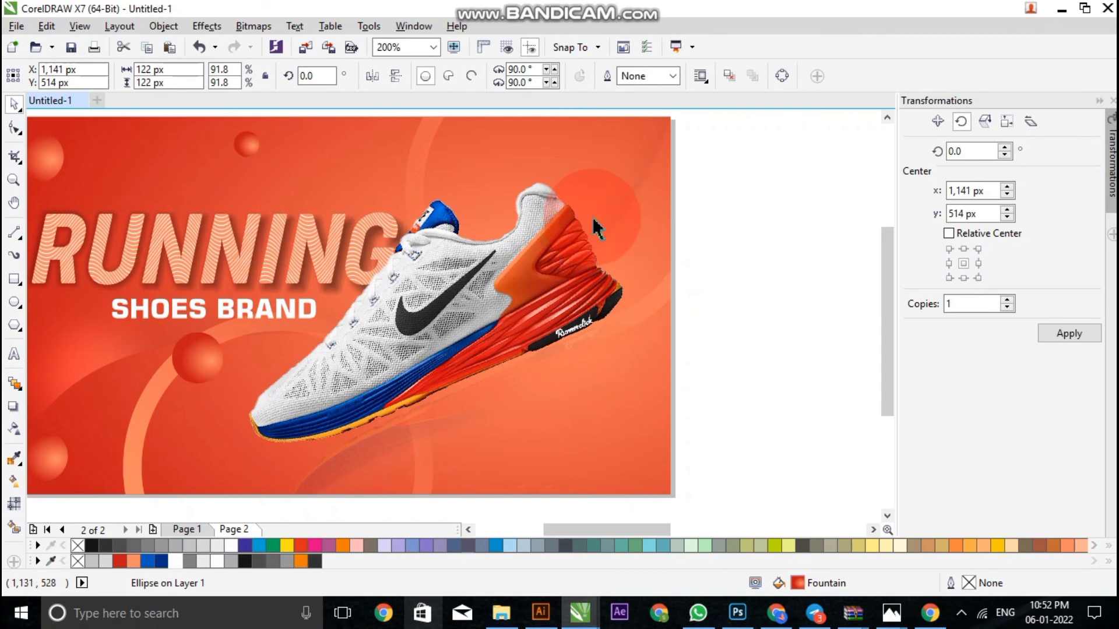
key("ctrl+Page_Up")
scroll(618, 239, "down", 1)
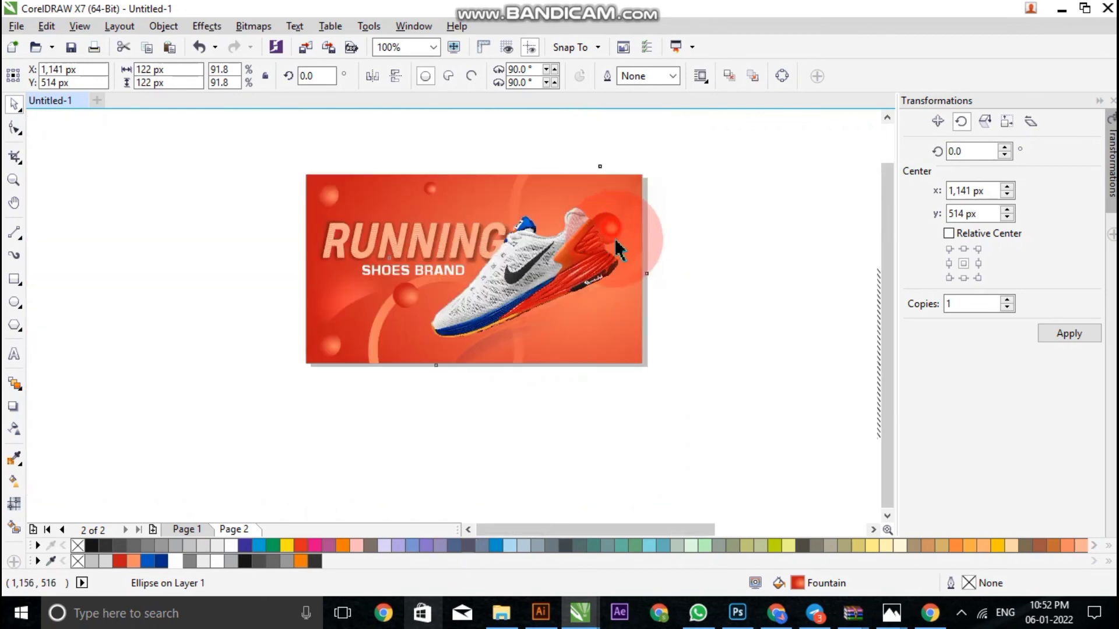
- Move the bottom-left sphere up beside the shoe's sole
left_click_drag(582, 262, 635, 306)
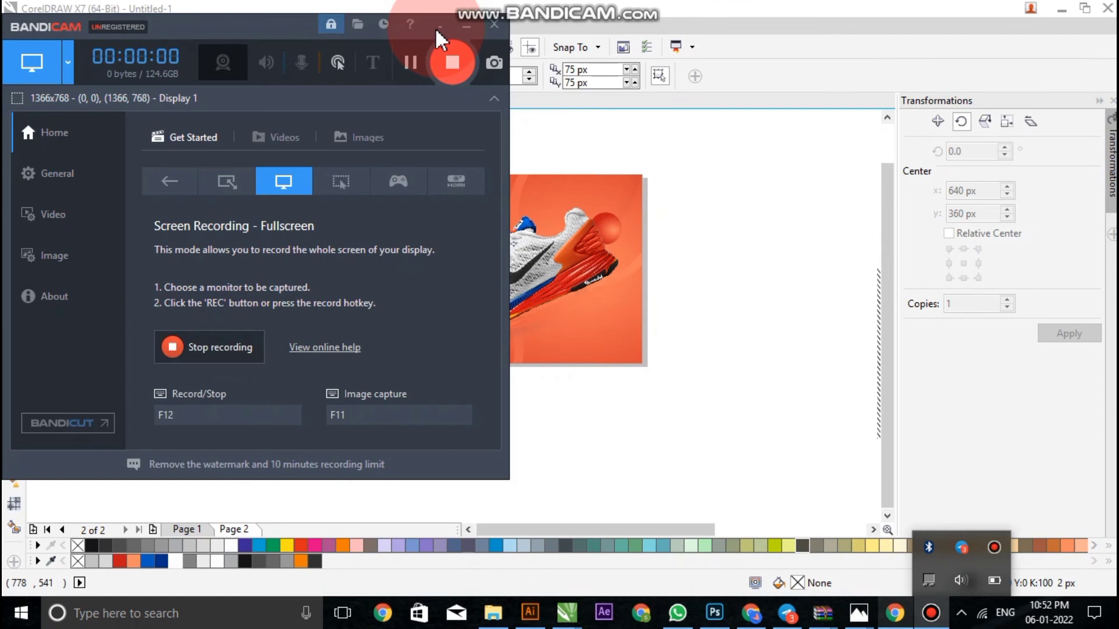
left_click(440, 27)
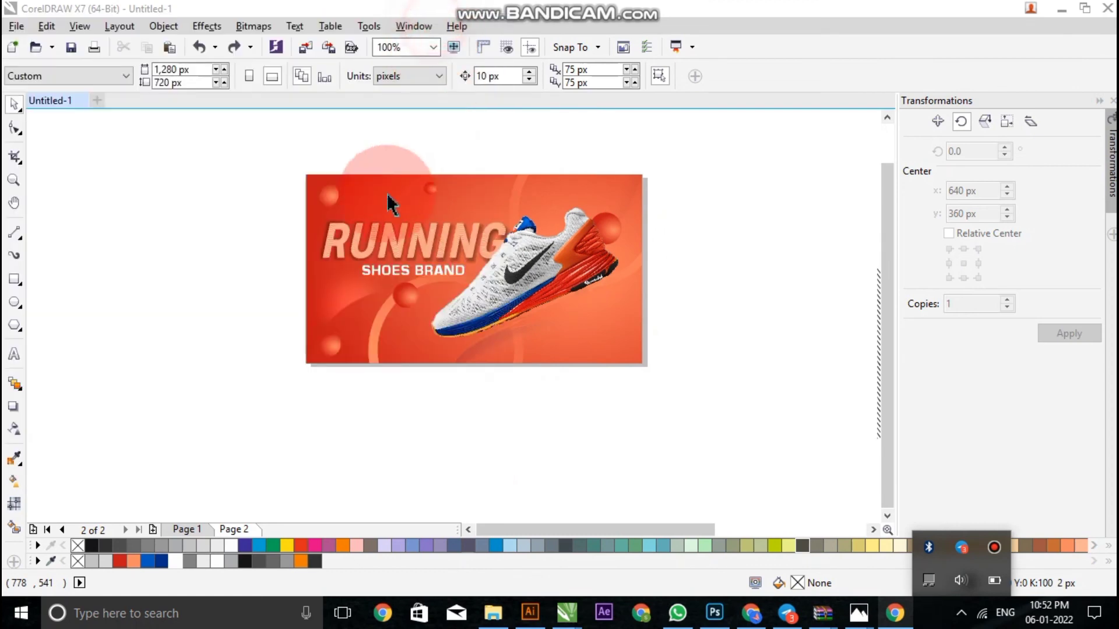
scroll(350, 338, "up", 1)
left_click(314, 392)
scroll(316, 393, "down", 1)
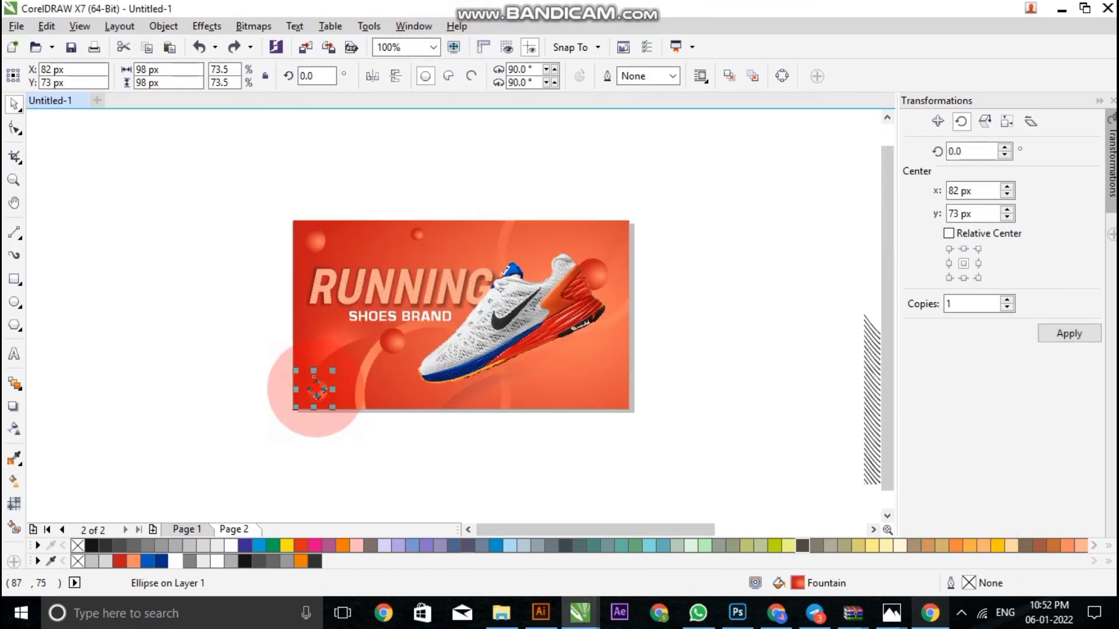
mouse_move(316, 392)
left_mouse_down()
mouse_move(606, 394)
mouse_move(558, 308)
left_mouse_up()
scroll(606, 394, "up", 1)
- Check the small sphere near the sole, then select the leftover wave pattern beside the page
left_click(560, 303)
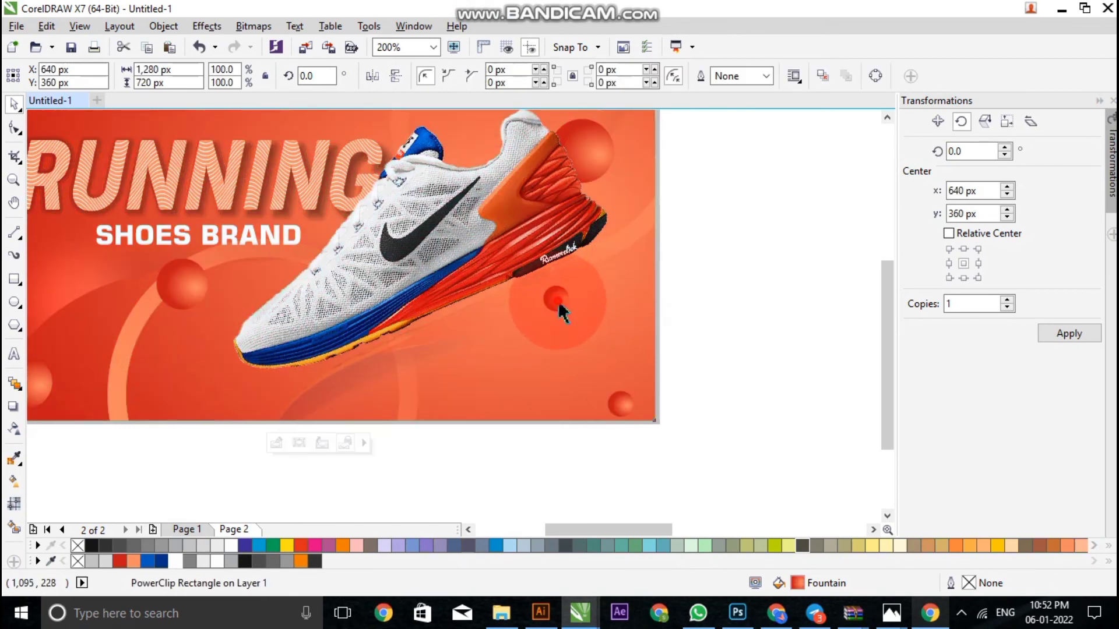
left_click(561, 309)
scroll(558, 314, "down", 1)
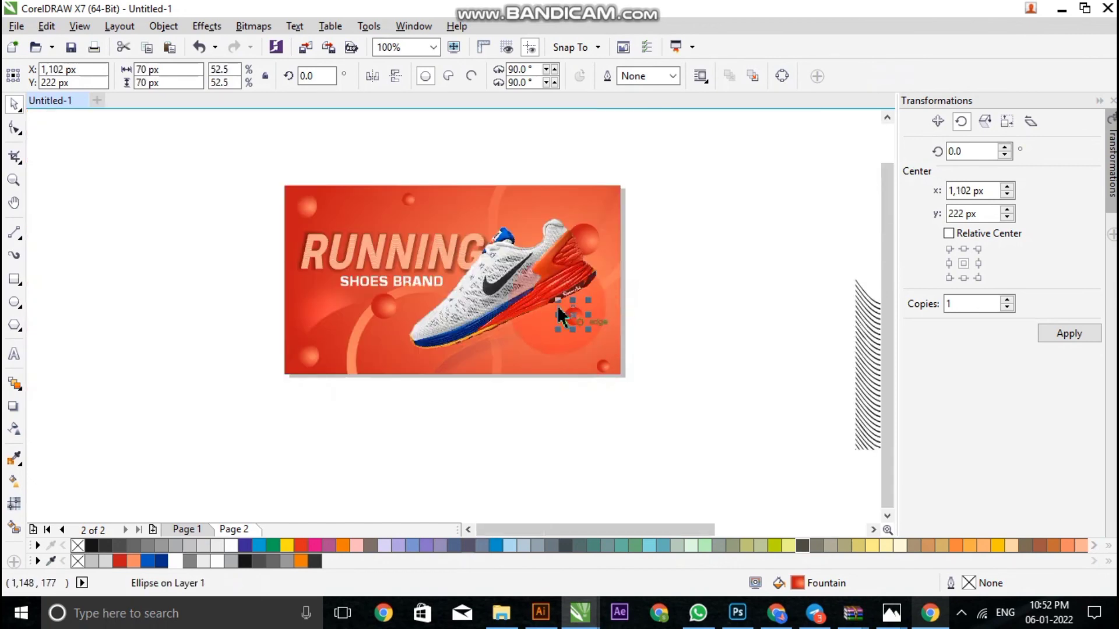
scroll(300, 225, "down", 1)
scroll(386, 242, "up", 1)
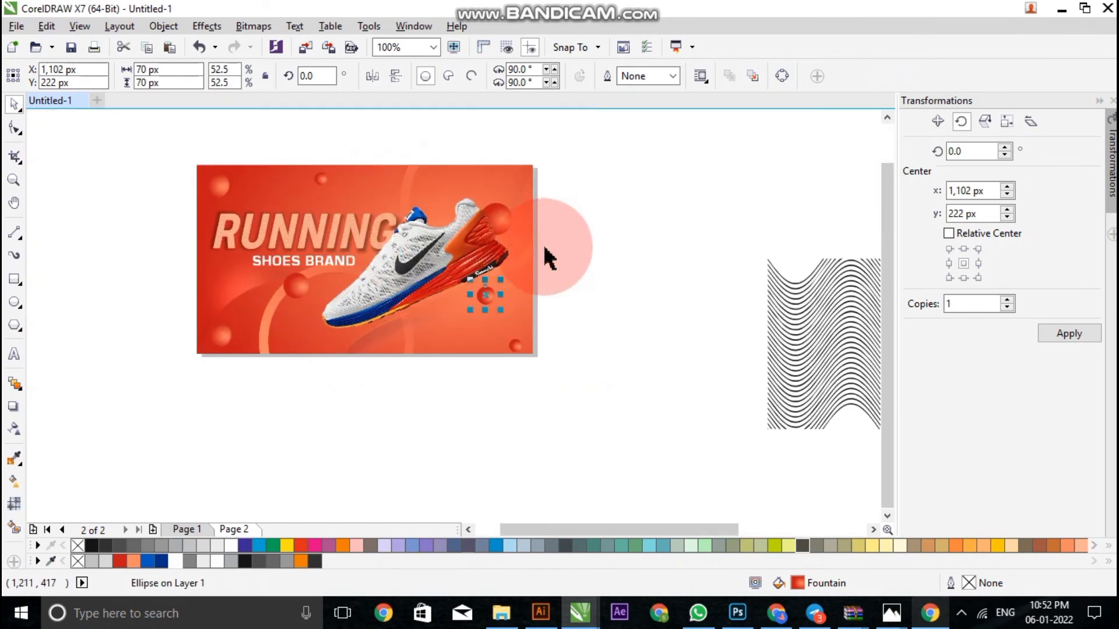
scroll(313, 236, "down", 1)
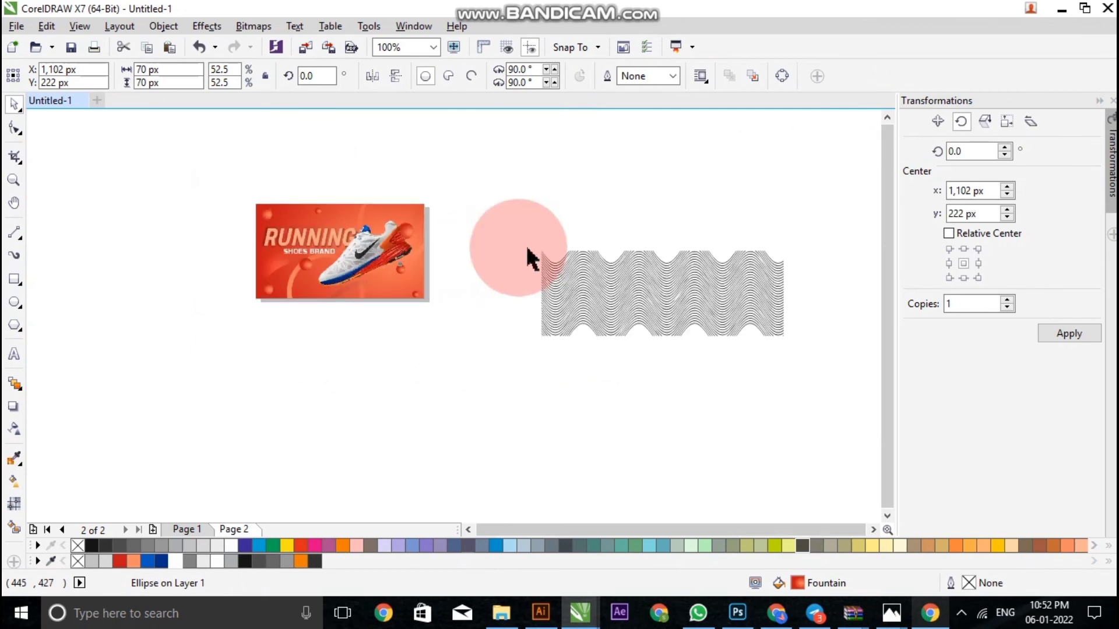
mouse_move(502, 180)
left_mouse_down()
mouse_move(827, 389)
mouse_move(788, 357)
left_mouse_up()
- Delete the selected wave pattern and zoom to fit the whole banner page
key("Delete")
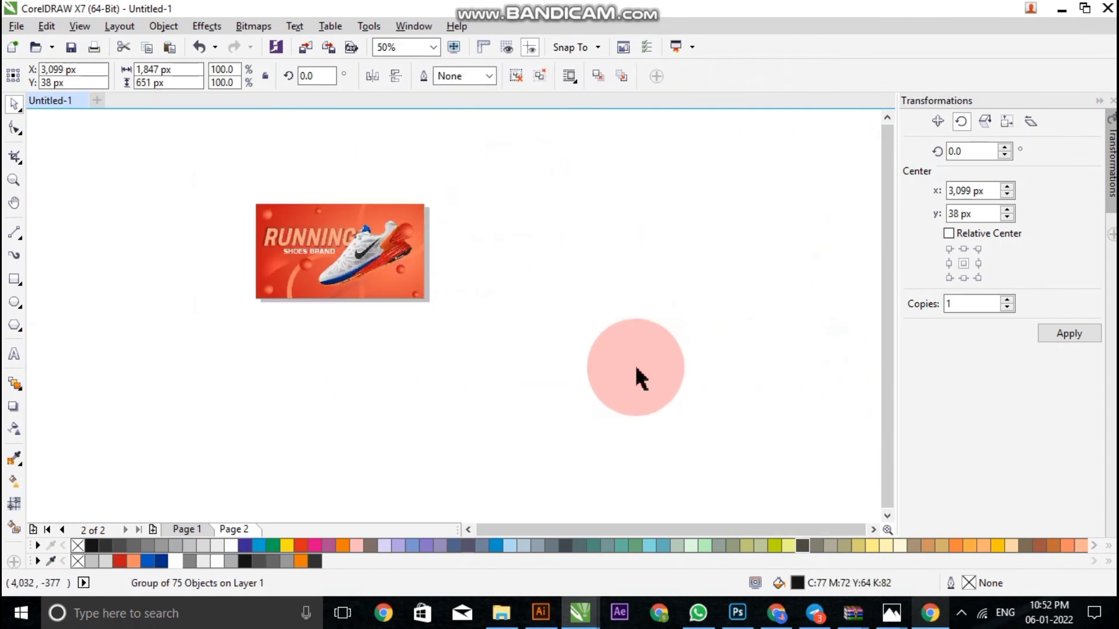
key("shift+F4")
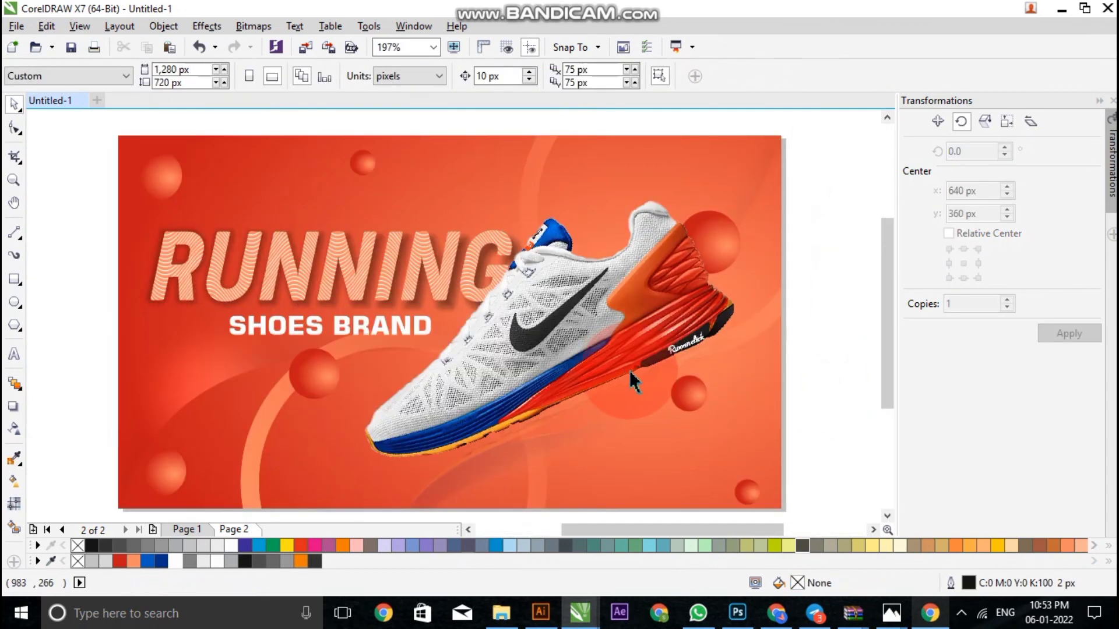